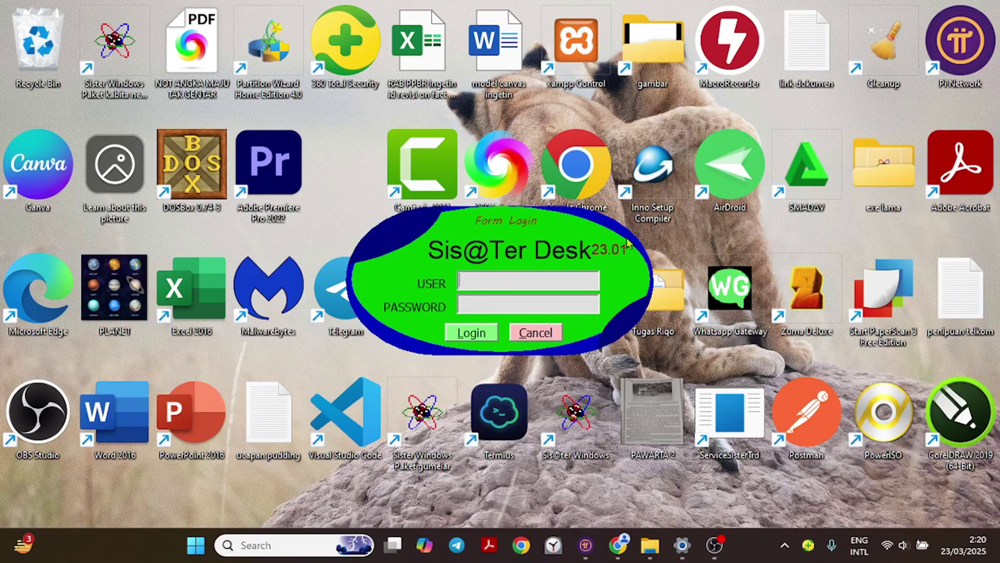
# Log in as ADMIN, retrying with the correct password after the wrong-password message.
pyautogui.write('ADMIN')
pyautogui.press('Tab')
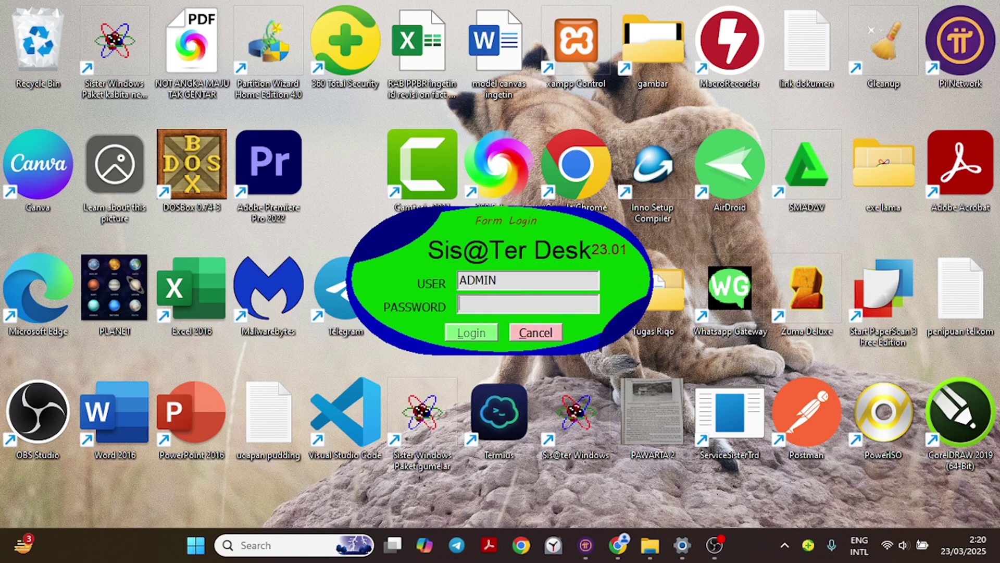
pyautogui.write('admin')
pyautogui.press('Return')
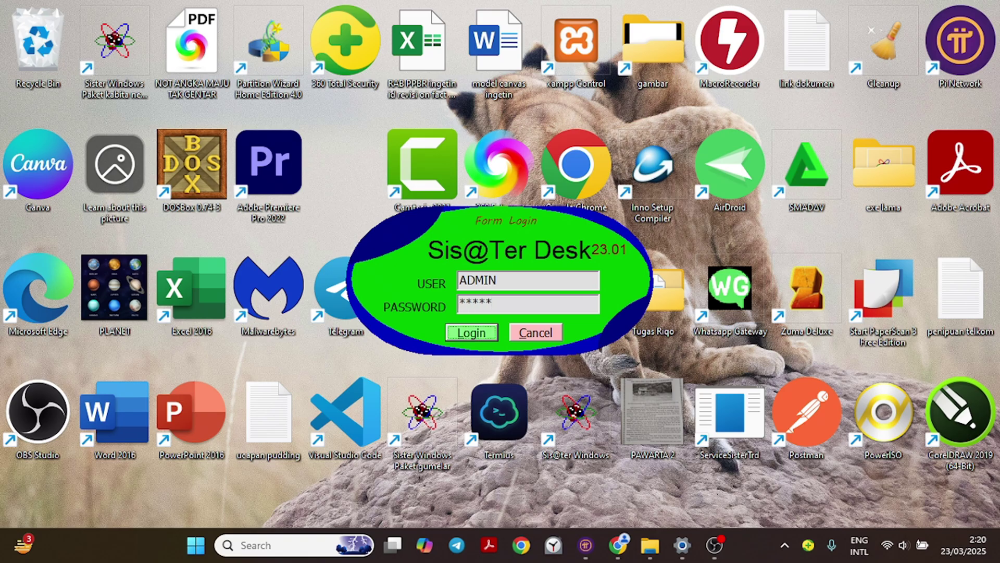
pyautogui.press('Return')
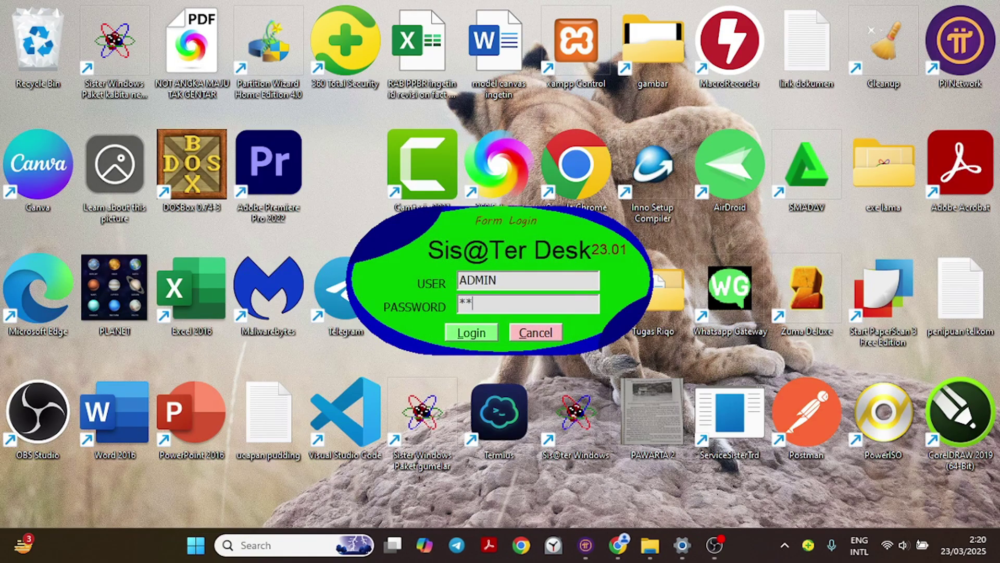
pyautogui.write('12345')
pyautogui.press('Return')
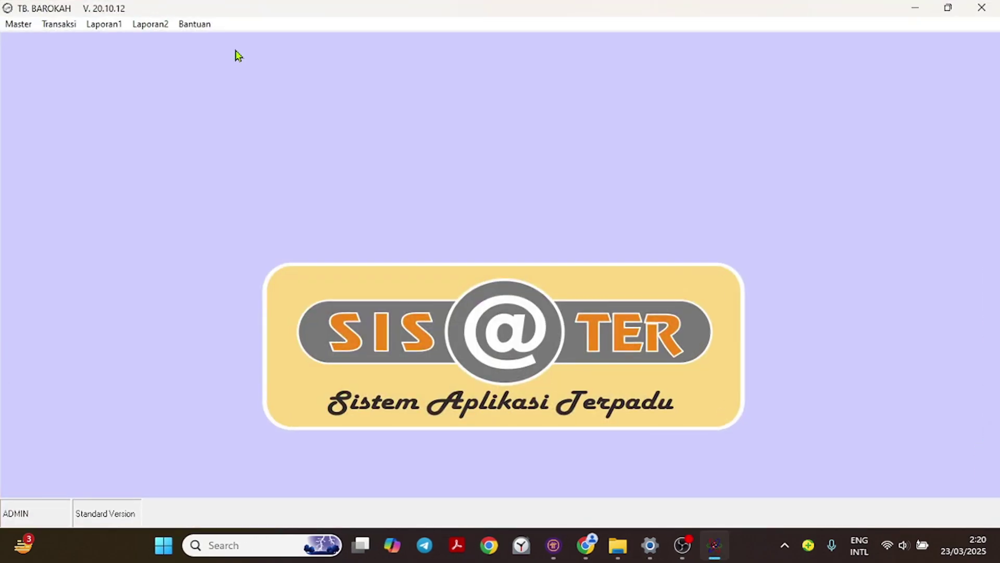
# Browse the Master, Transaksi, Laporan1, Laporan2 and Bantuan menus, ending on Master > Customer.
pyautogui.click(13, 26)
pyautogui.moveTo(139, 26)
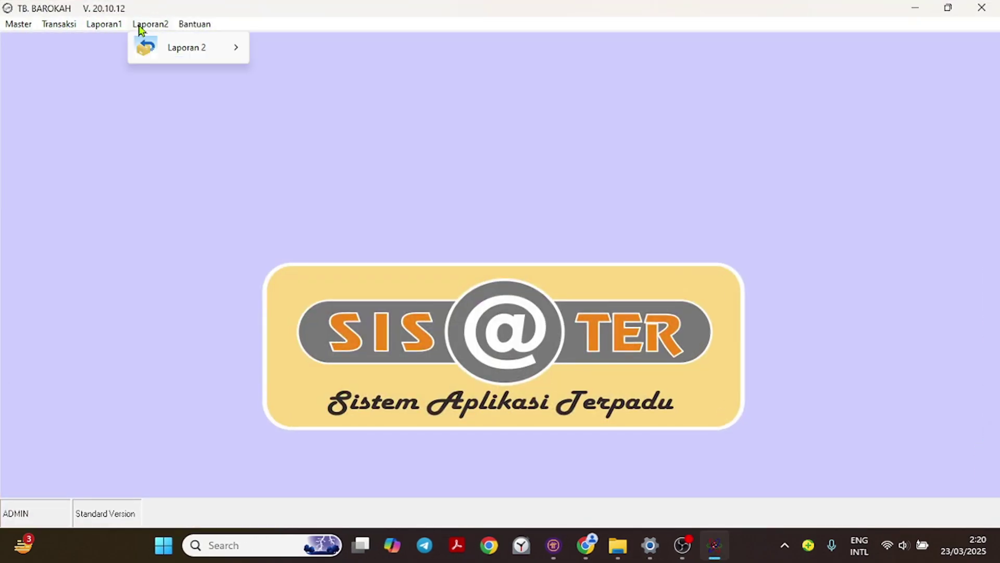
pyautogui.moveTo(22, 31)
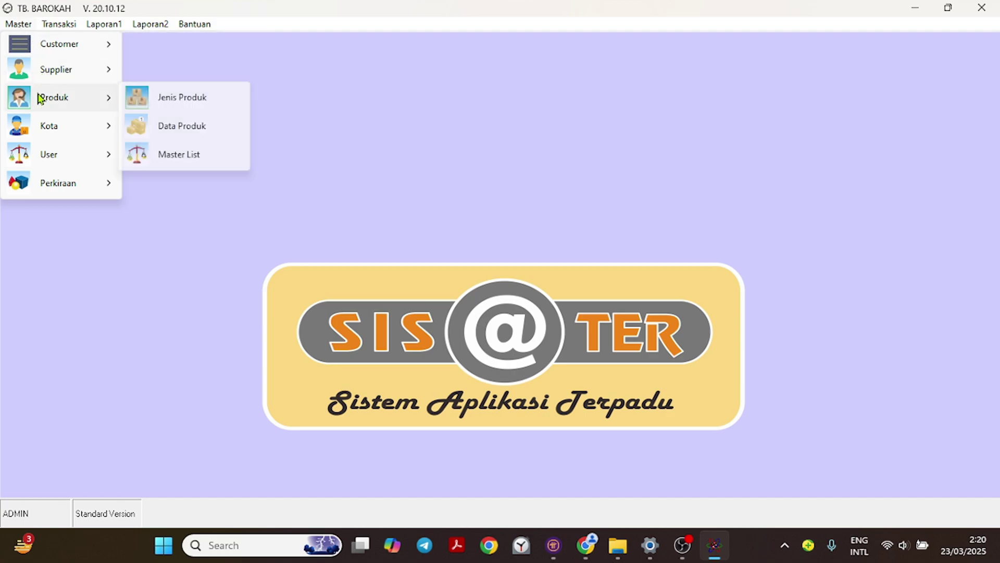
pyautogui.moveTo(52, 42)
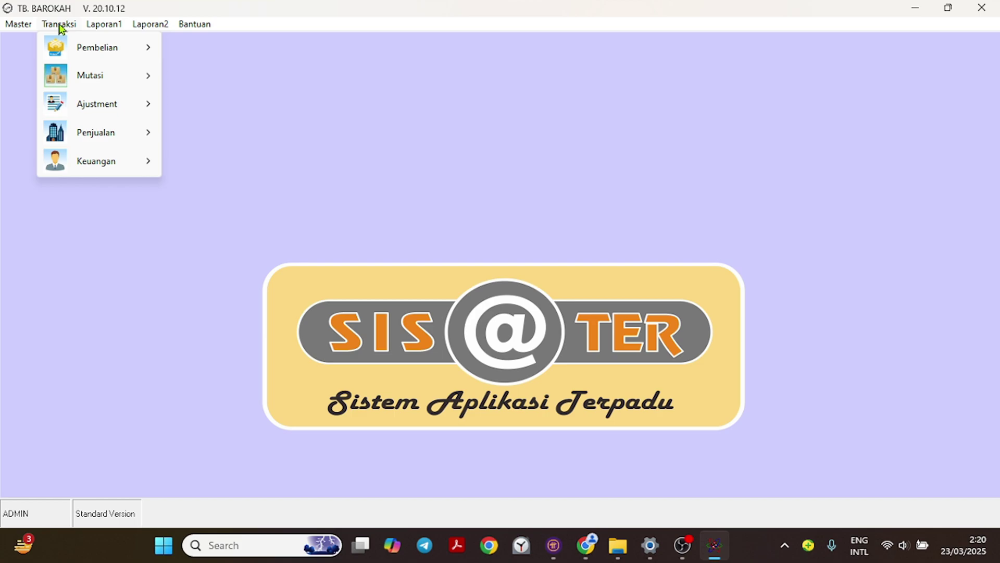
pyautogui.moveTo(104, 23)
pyautogui.moveTo(122, 80)
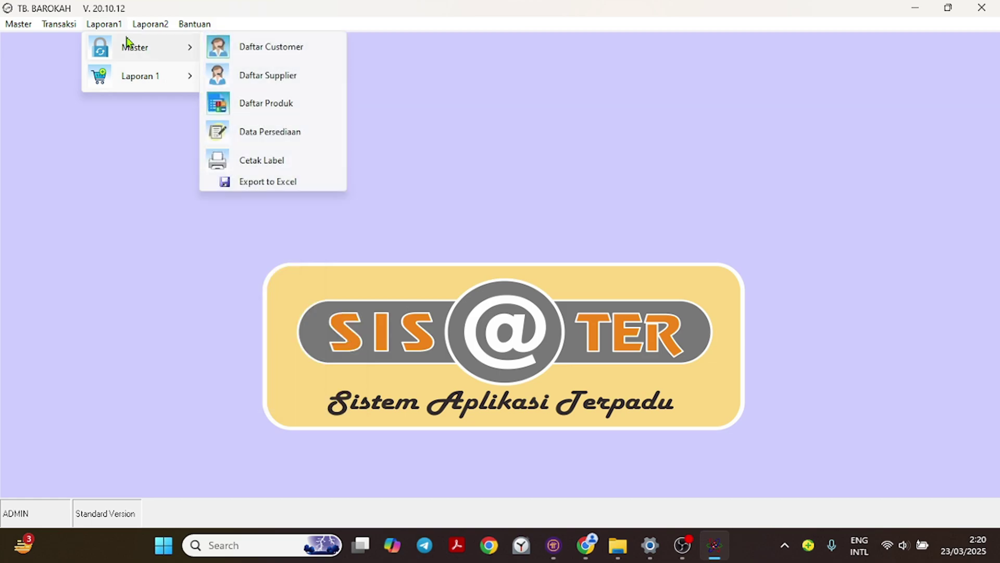
pyautogui.moveTo(167, 47)
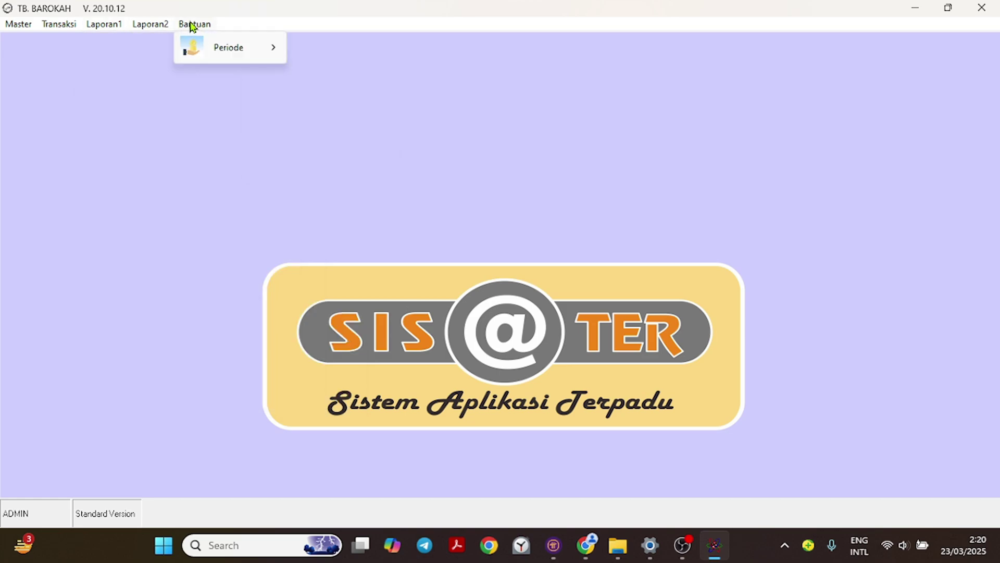
pyautogui.moveTo(207, 48)
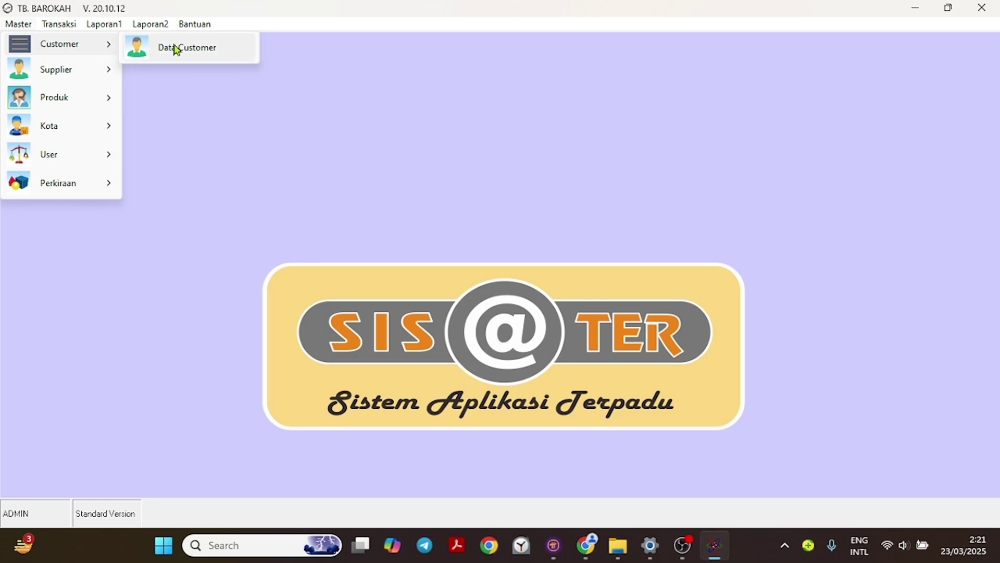
# Open Data Customer, refresh to list the four existing customers, and start a new record.
pyautogui.click(177, 49)
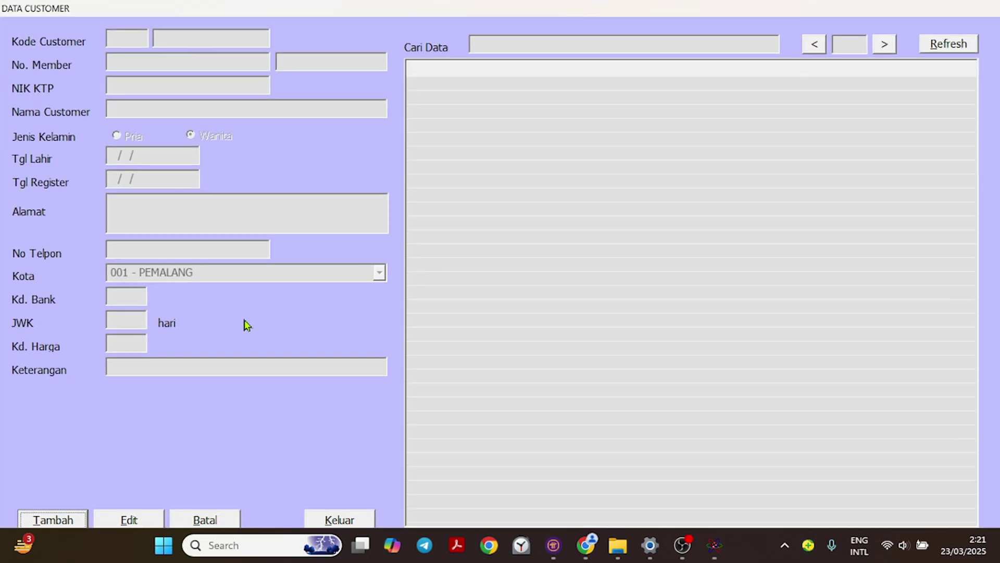
pyautogui.click(948, 45)
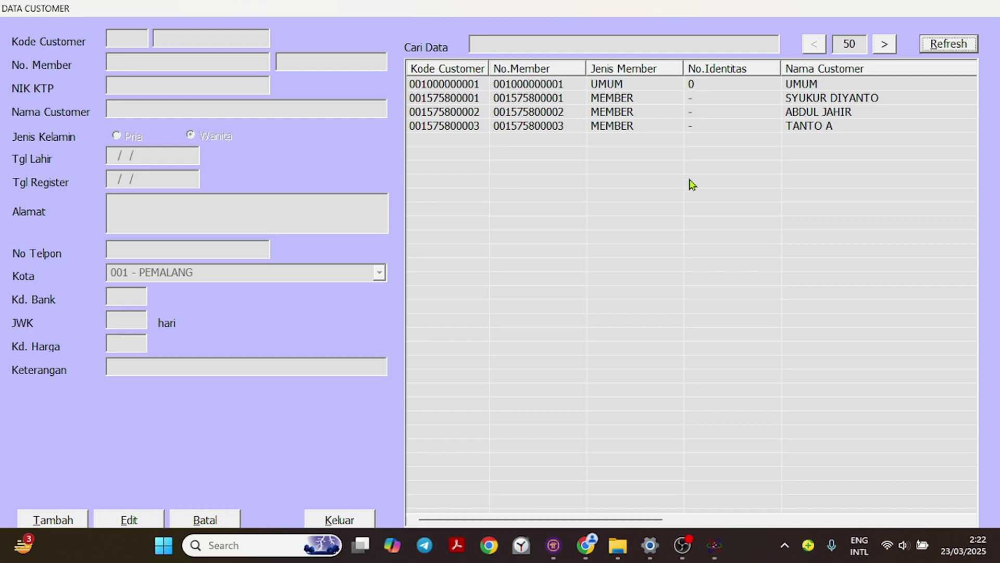
pyautogui.click(53, 520)
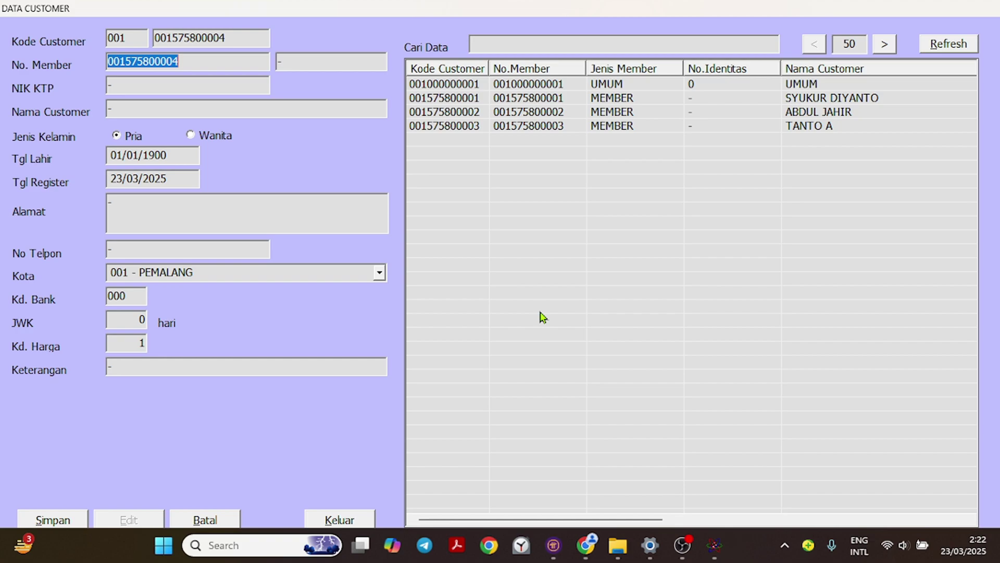
# Enter the new customer's name and mark the customer as Wanita (female).
pyautogui.press('Return')
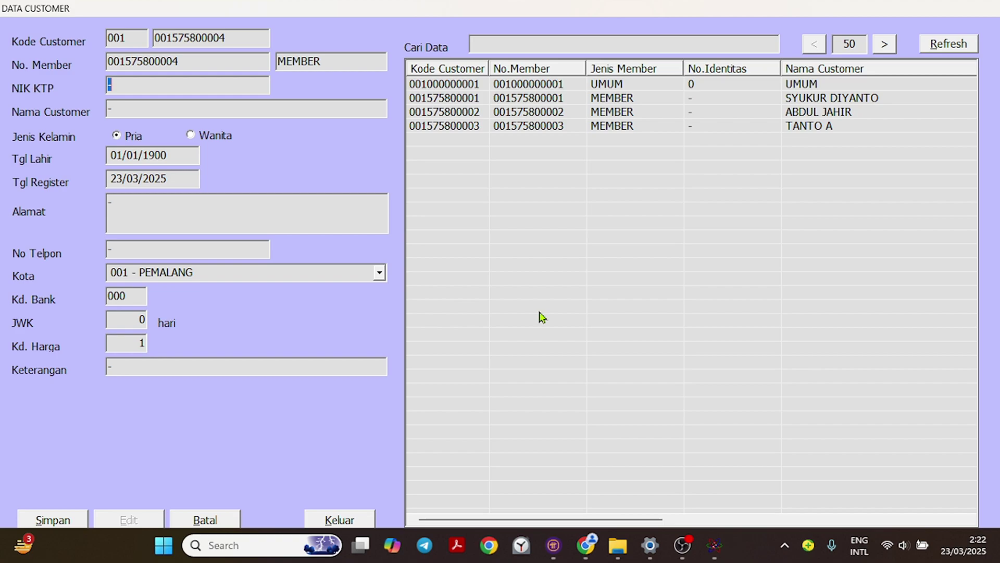
pyautogui.press('Return')
pyautogui.write('ad')
pyautogui.press('BackSpace')
pyautogui.press('BackSpace')
pyautogui.write('LATIFAH')
pyautogui.press('Return')
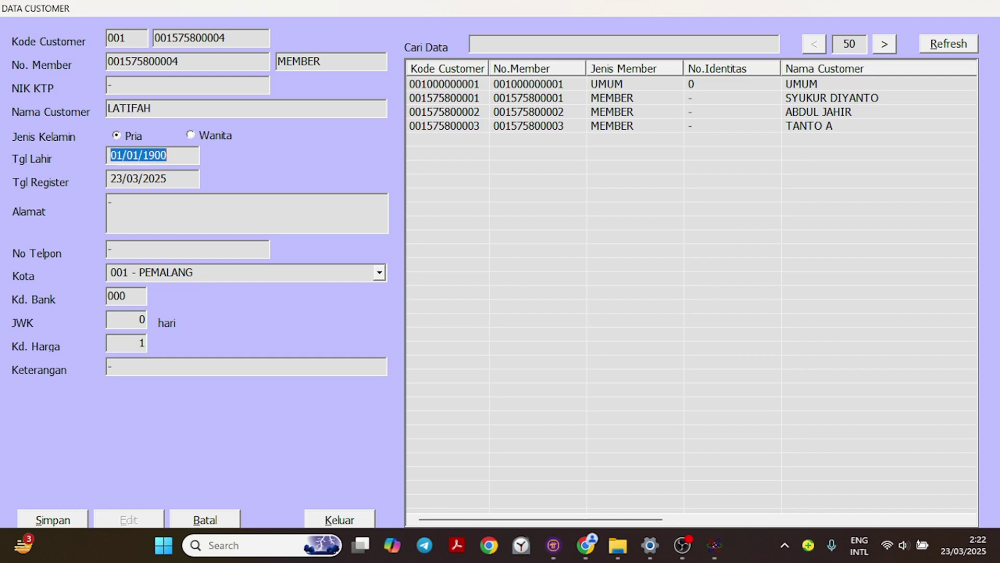
pyautogui.click(195, 136)
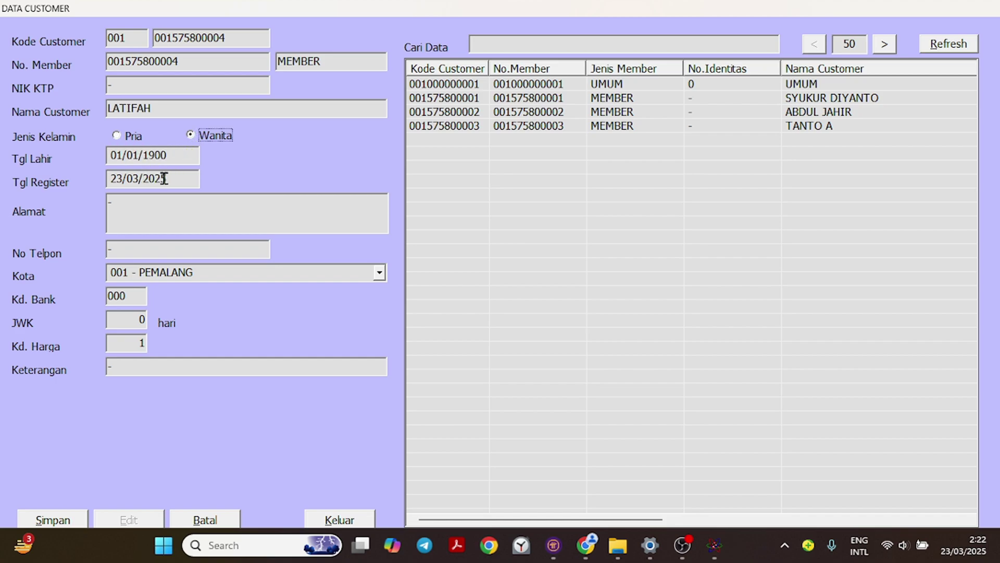
# Enter the customer's street address in the Alamat field.
pyautogui.click(162, 201)
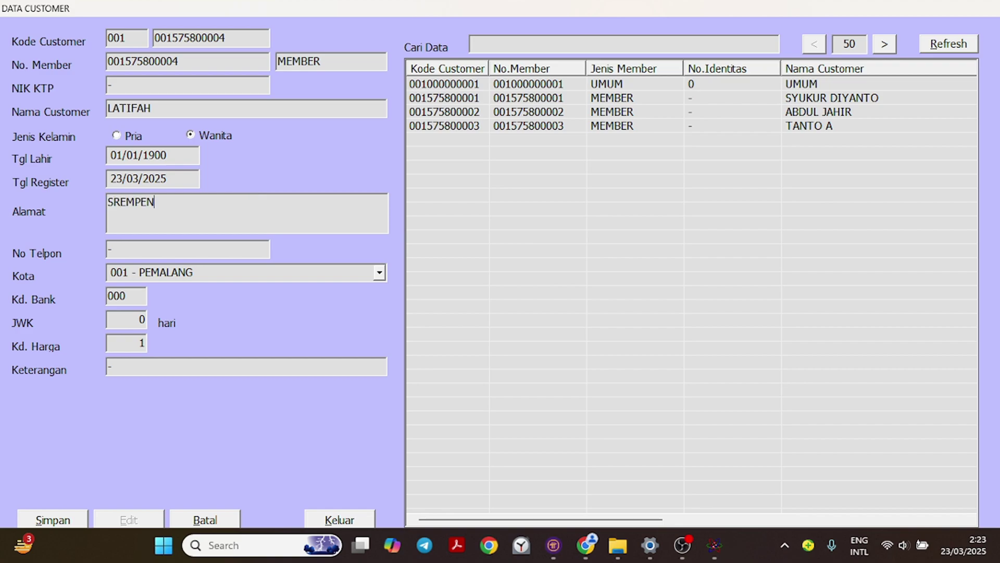
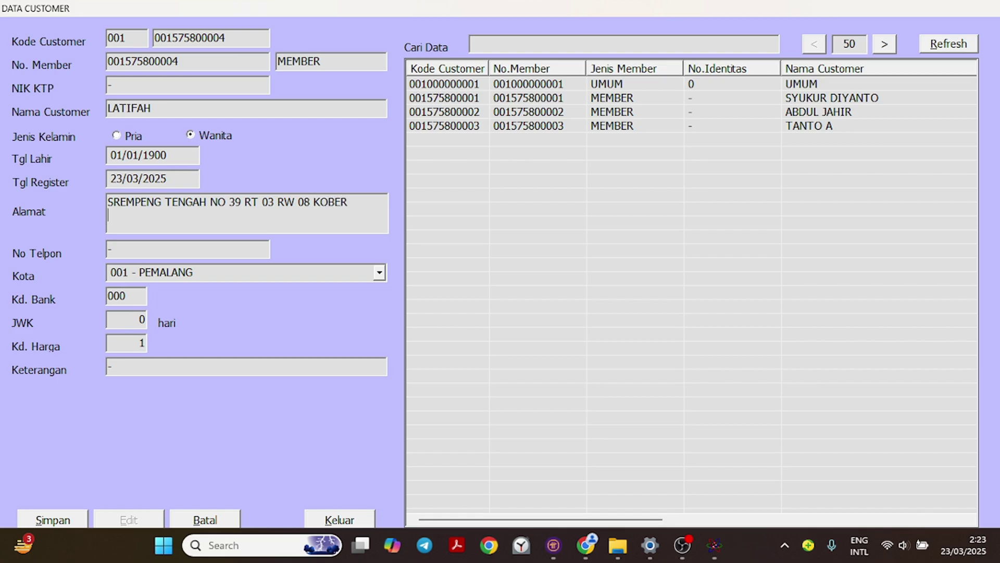
# Enter the customer's phone number and set the city to 012 - PURWOKERTO.
pyautogui.click(157, 250)
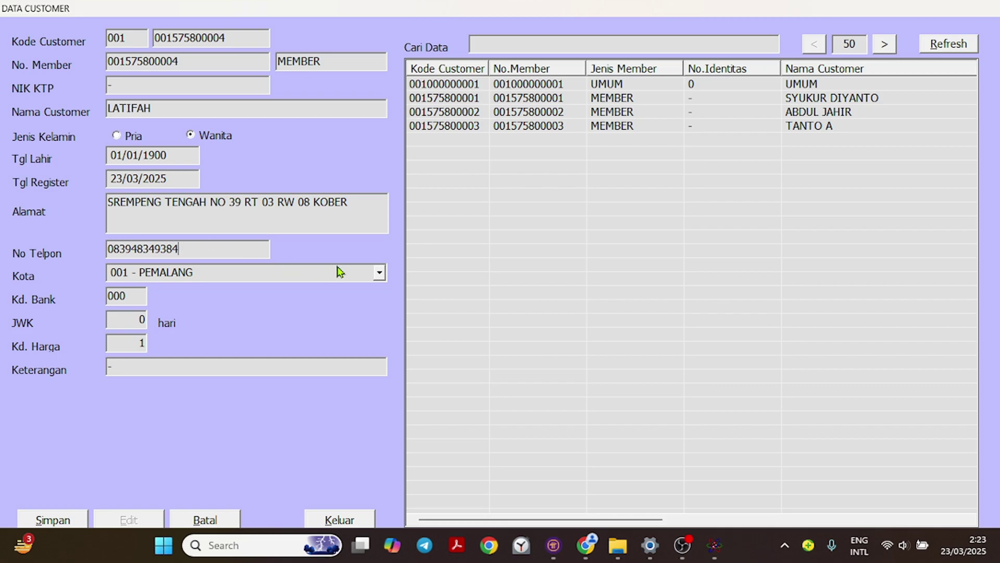
pyautogui.press('Tab')
pyautogui.click(379, 272)
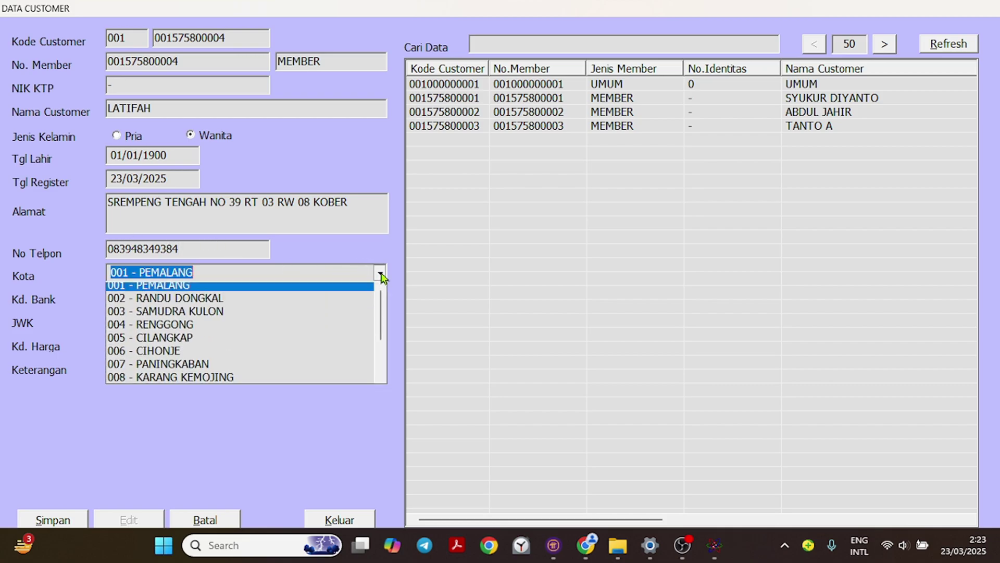
pyautogui.scroll(-2, 277, 341)
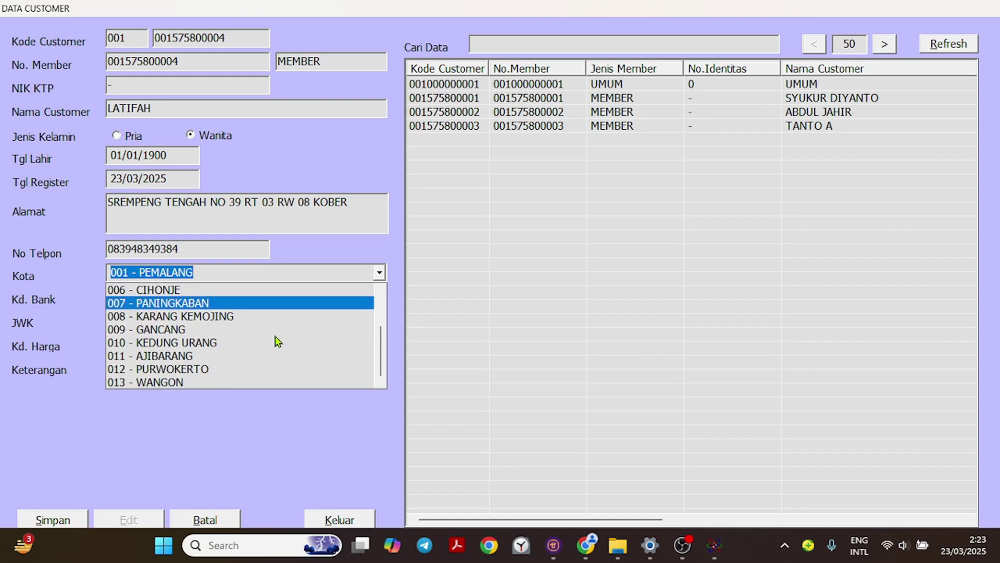
pyautogui.click(205, 368)
# Set JWK to 7 days, price code 3 and the note MEMBER KHUSUS.
pyautogui.click(134, 295)
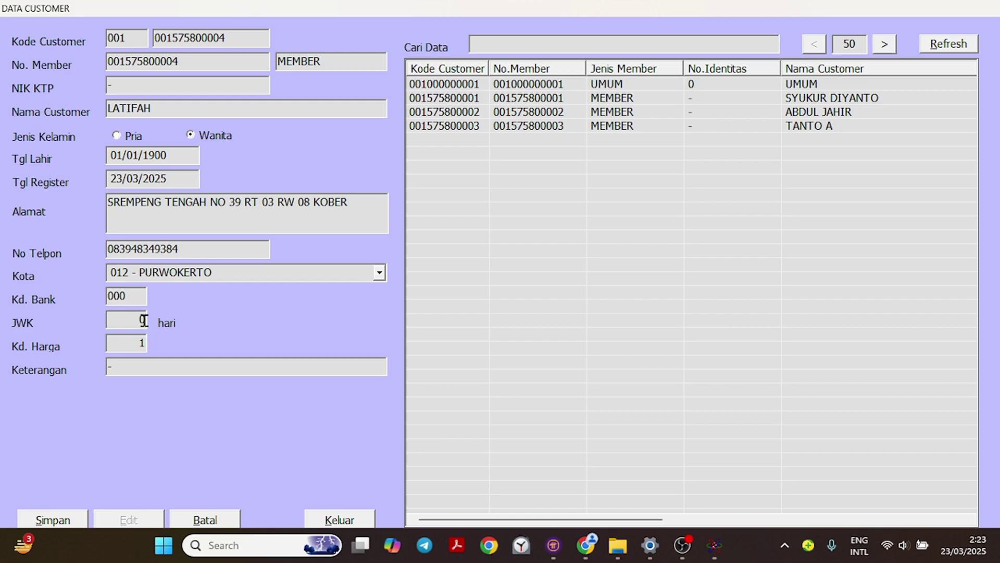
pyautogui.click(143, 320)
pyautogui.write('7')
pyautogui.press('Tab')
pyautogui.write('3')
pyautogui.press('Return')
pyautogui.write('MEMBER KHU')
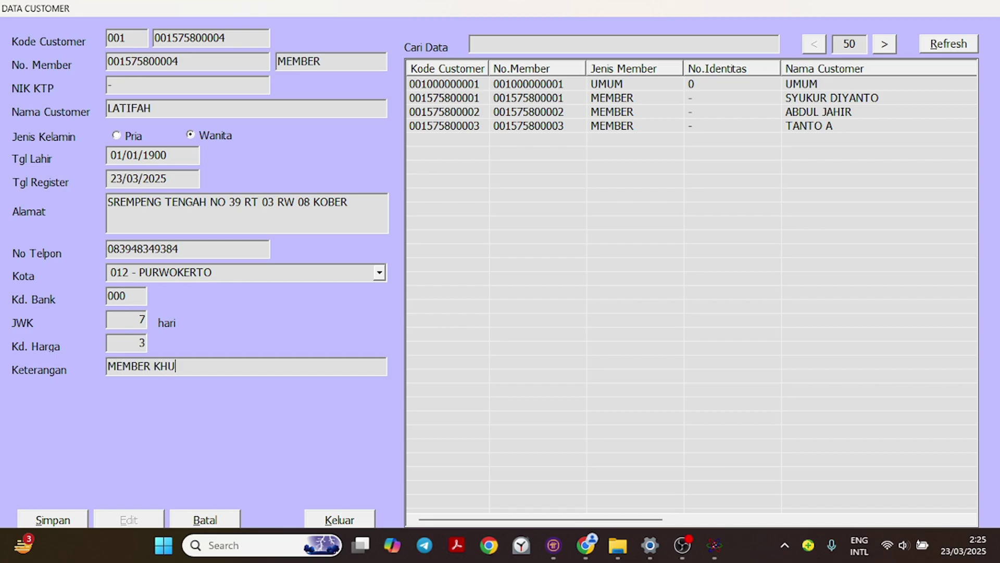
pyautogui.write('SUS')
# Save the new customer and refresh the customer list.
pyautogui.click(58, 522)
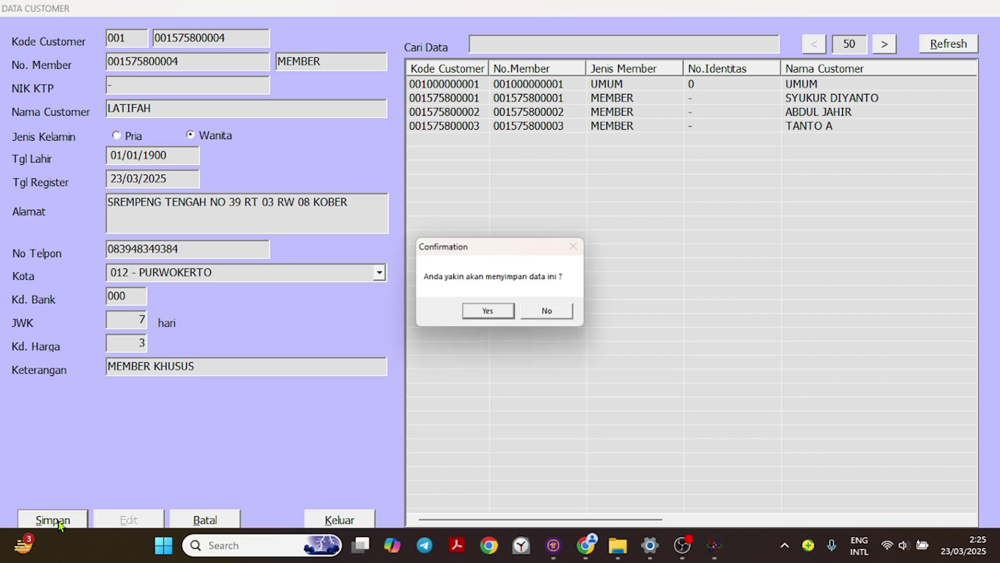
pyautogui.click(489, 313)
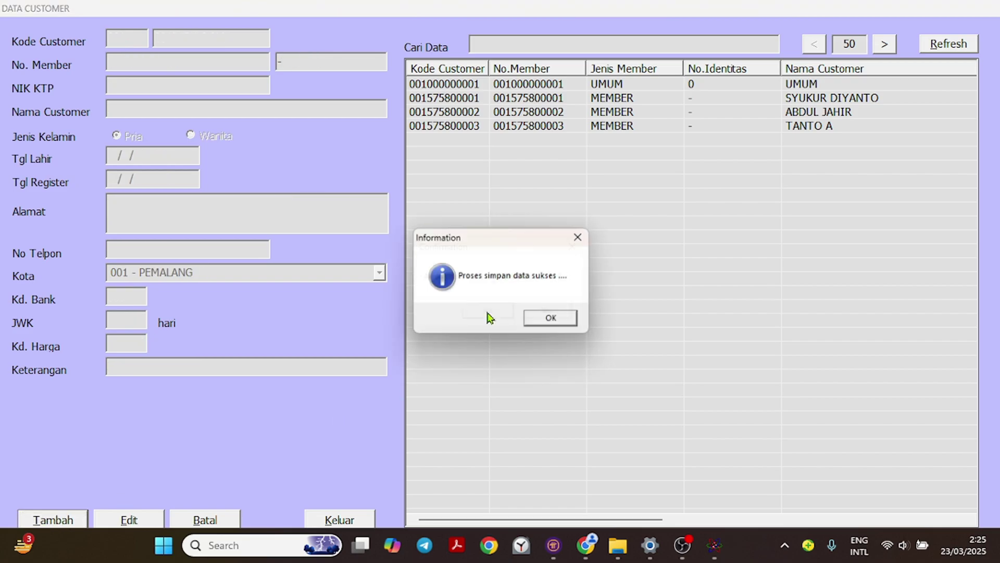
pyautogui.click(554, 319)
pyautogui.click(954, 43)
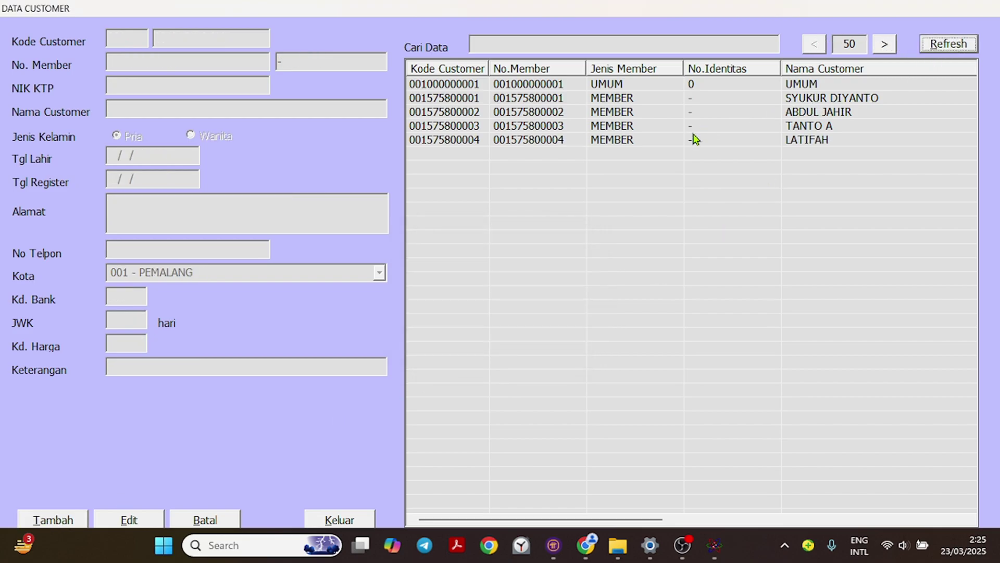
# Load each of the four member customers' records from the grid in turn.
pyautogui.doubleClick(808, 142)
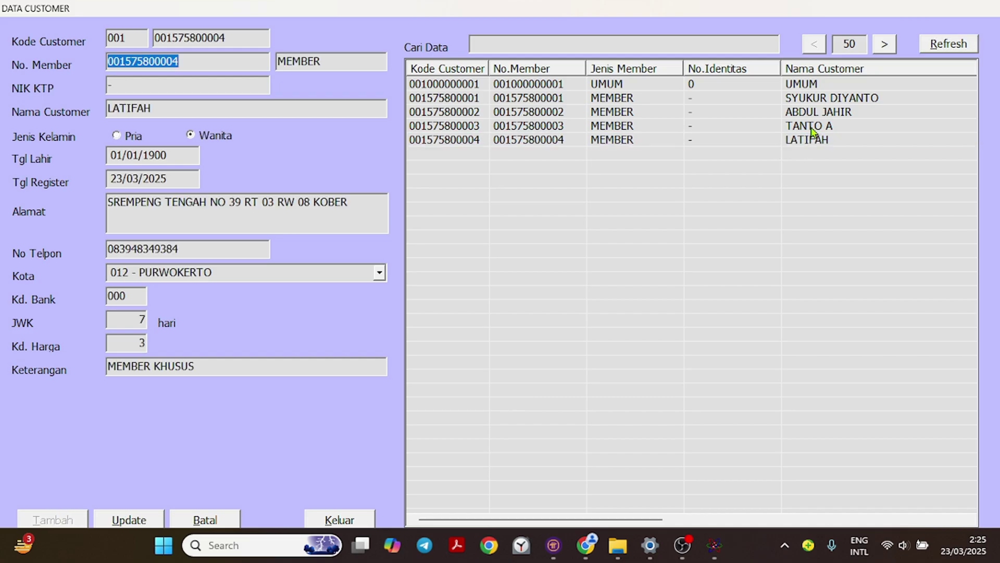
pyautogui.doubleClick(819, 112)
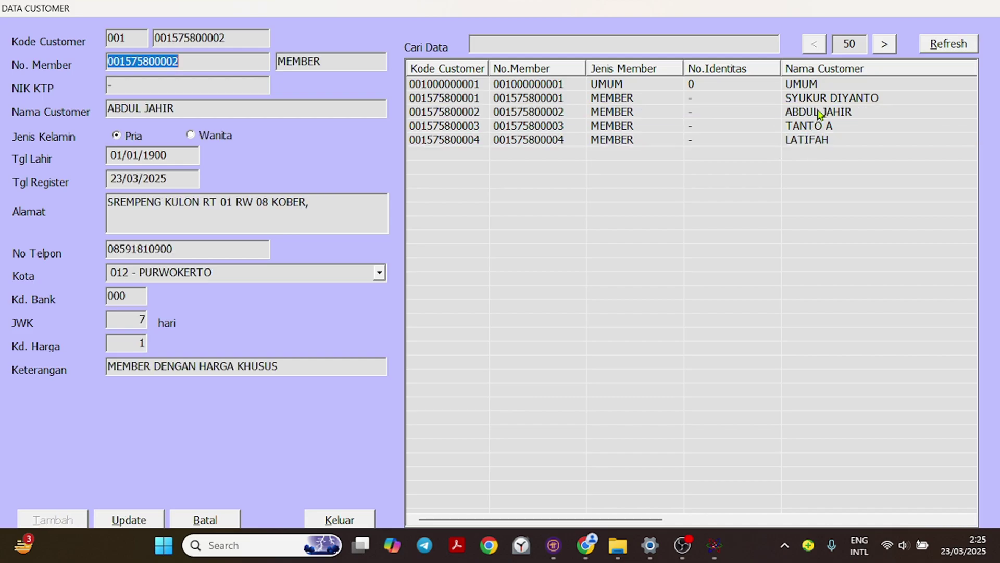
pyautogui.doubleClick(630, 98)
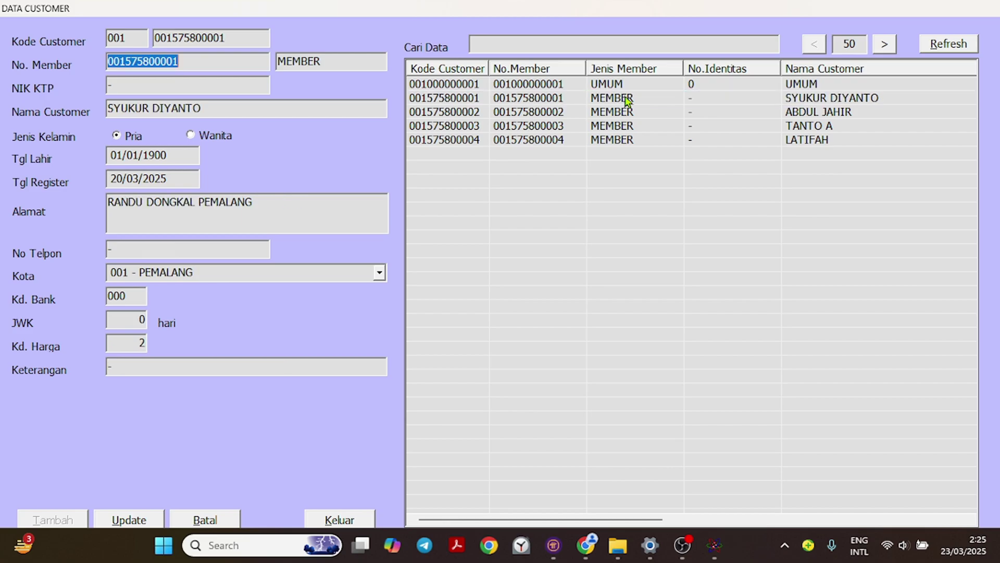
pyautogui.doubleClick(810, 99)
pyautogui.click(535, 105)
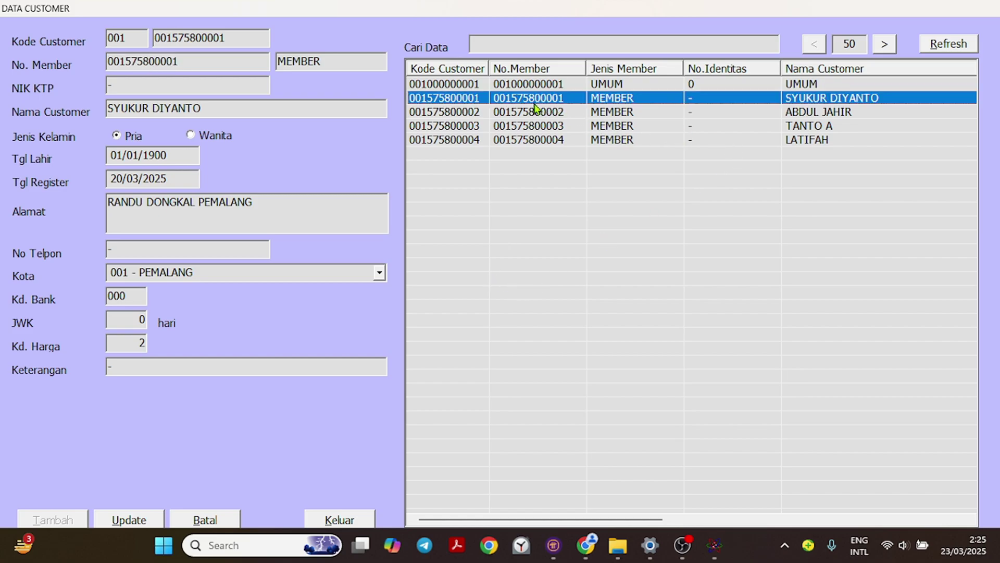
pyautogui.doubleClick(535, 113)
pyautogui.click(535, 126)
pyautogui.doubleClick(535, 127)
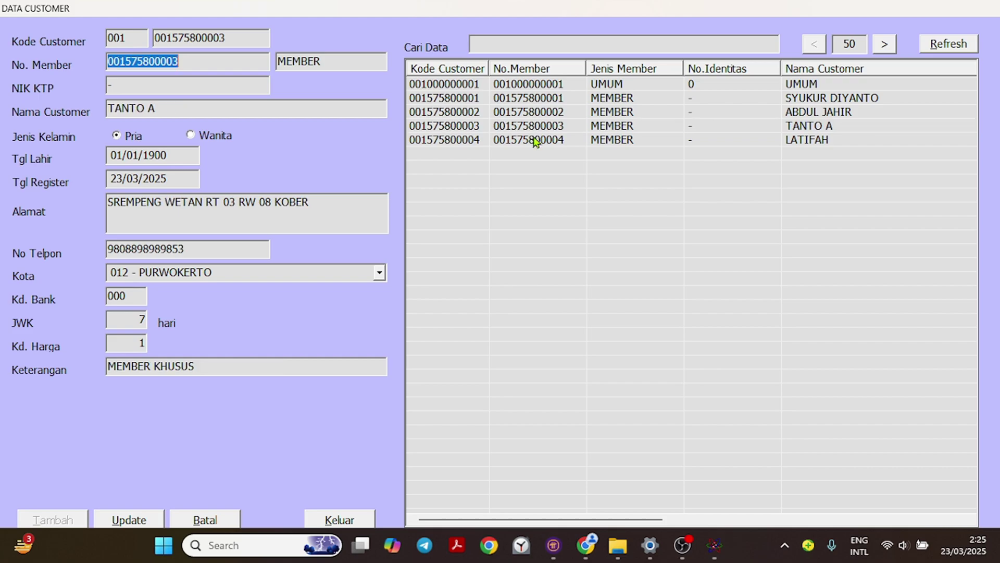
pyautogui.click(535, 142)
pyautogui.doubleClick(535, 142)
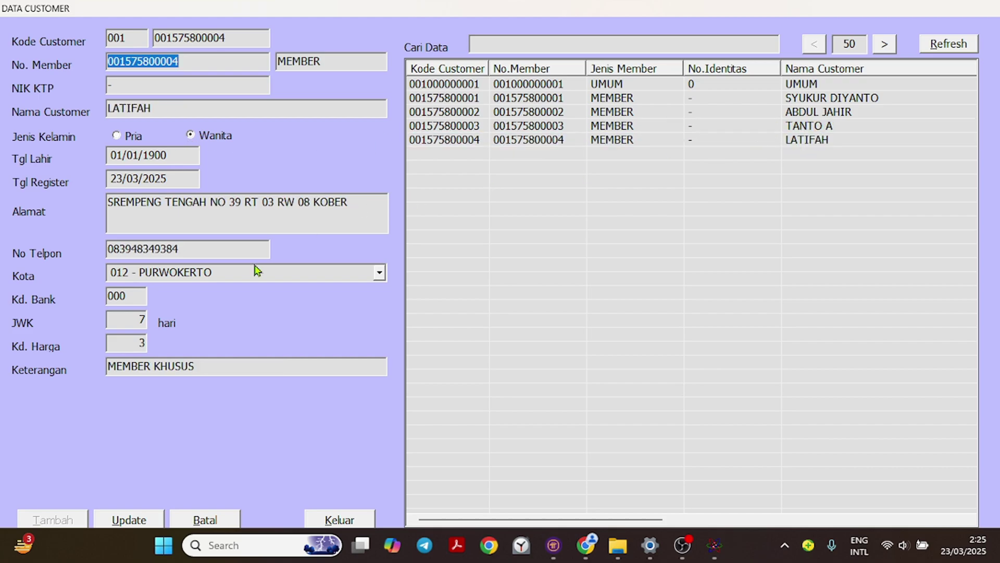
# Append 1 to the customer's name and save the update.
pyautogui.click(207, 108)
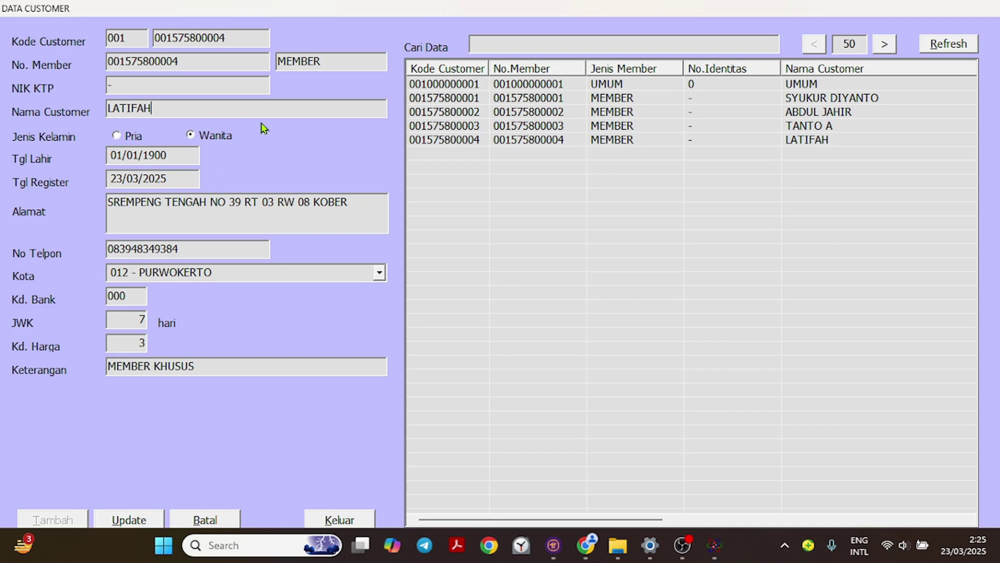
pyautogui.write('1')
pyautogui.click(147, 521)
pyautogui.click(130, 520)
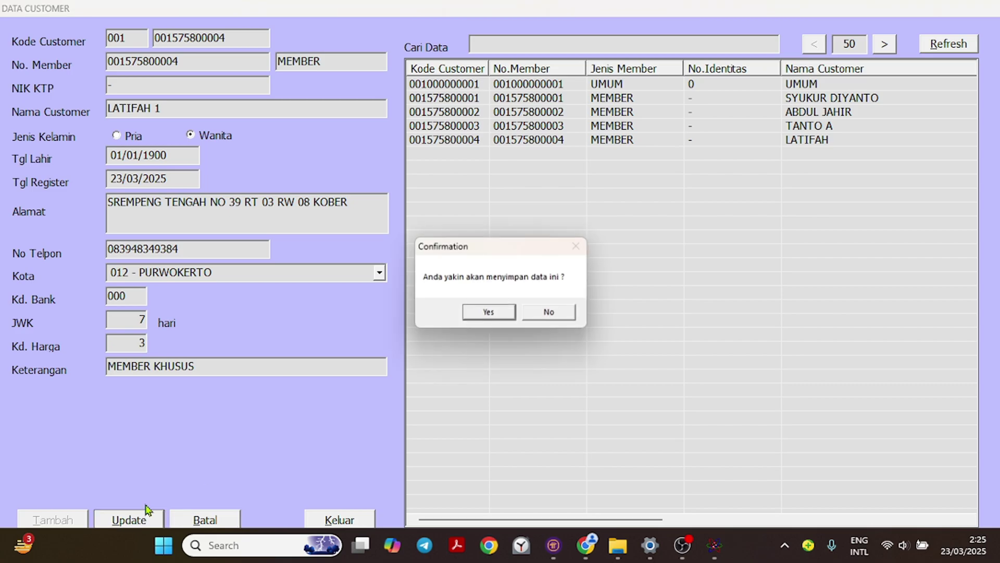
pyautogui.click(479, 313)
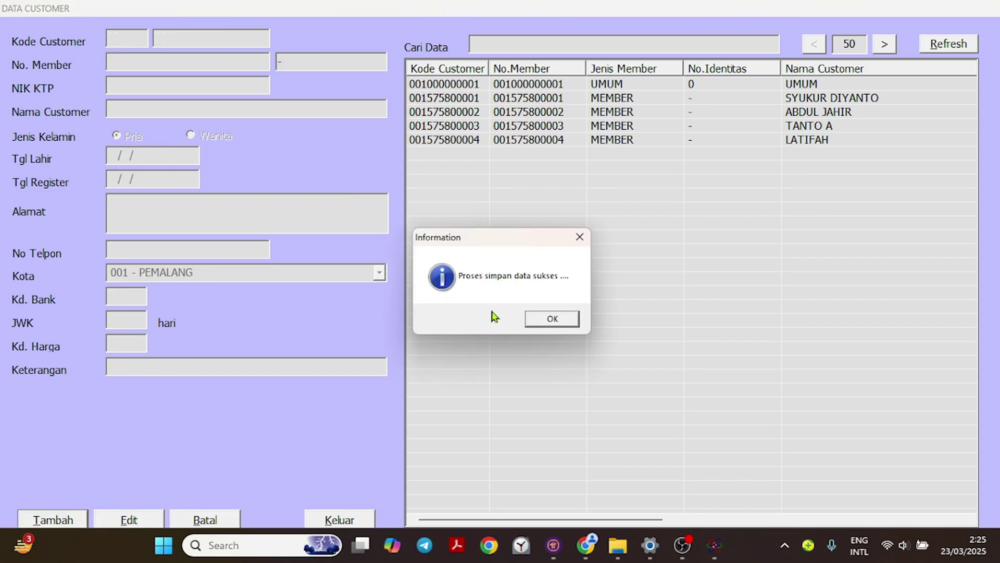
pyautogui.click(550, 318)
# Refresh the list, review the first member's record, then cancel the form.
pyautogui.click(949, 44)
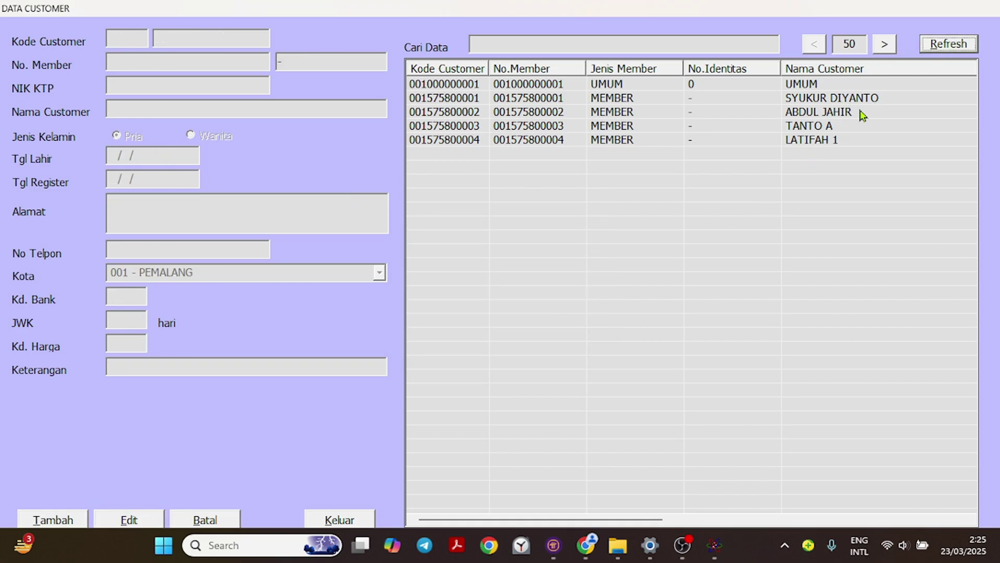
pyautogui.doubleClick(814, 99)
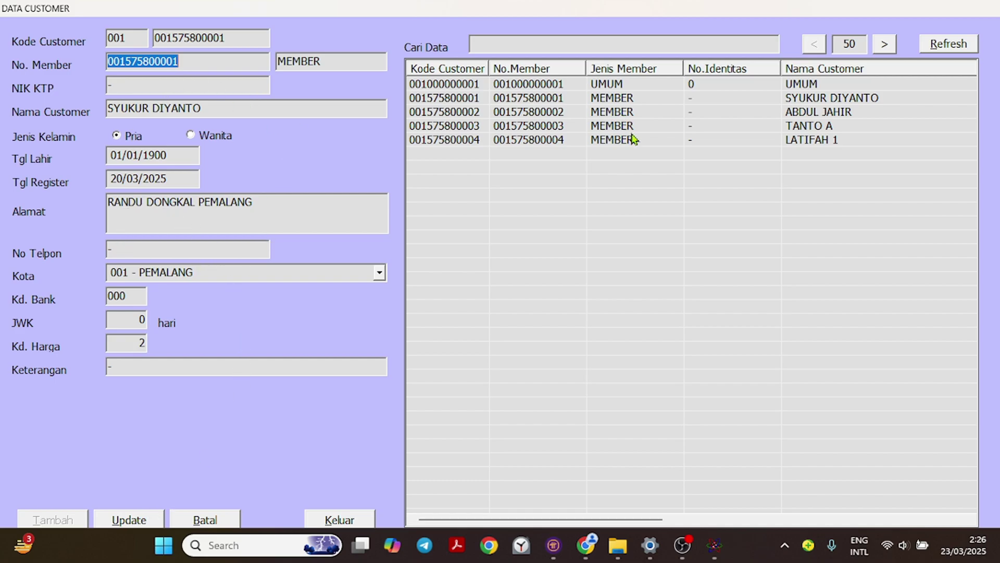
pyautogui.click(210, 521)
# Close the customer form and open Master > Supplier > Data Supplier.
pyautogui.click(337, 520)
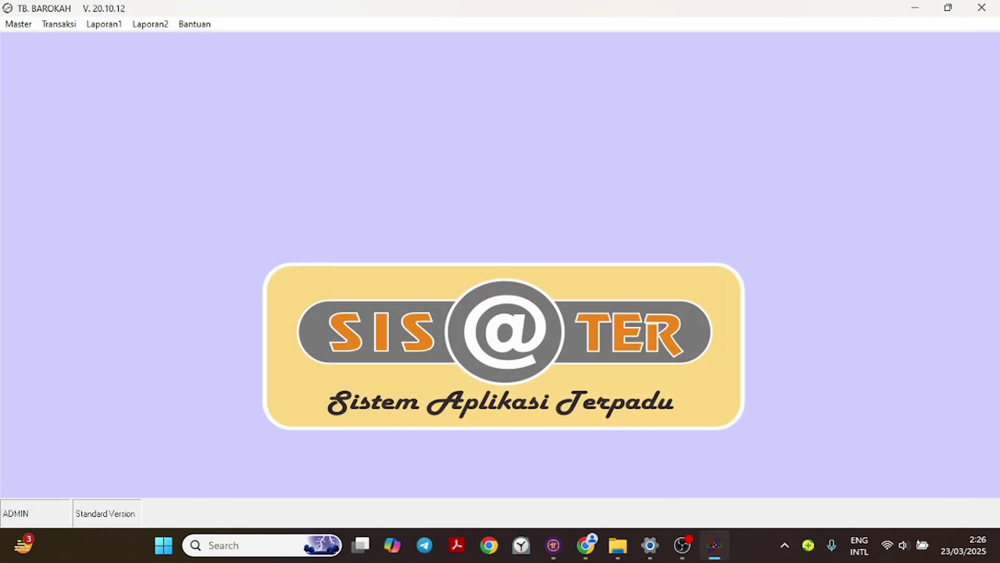
pyautogui.click(15, 24)
pyautogui.moveTo(35, 43)
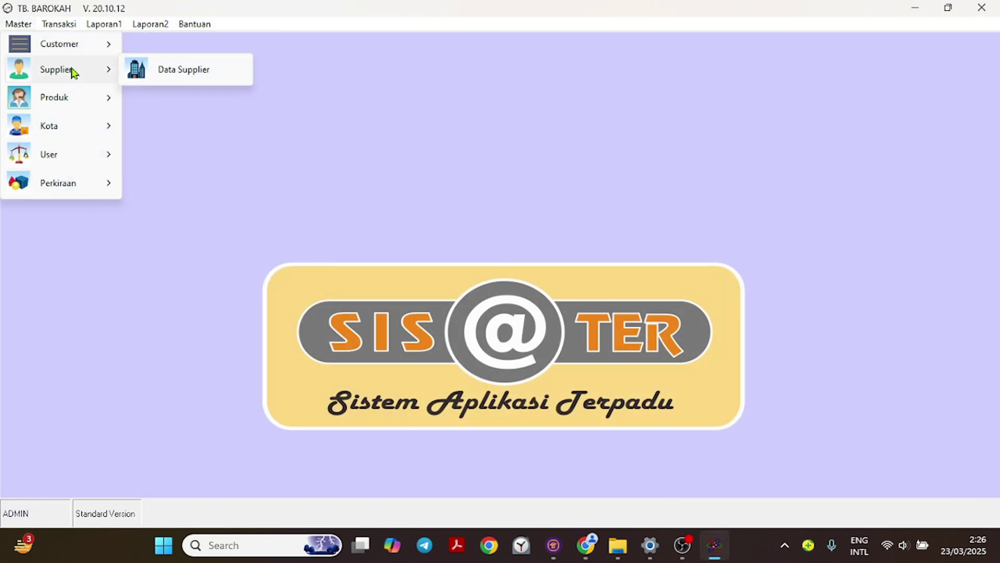
pyautogui.moveTo(64, 73)
pyautogui.click(180, 70)
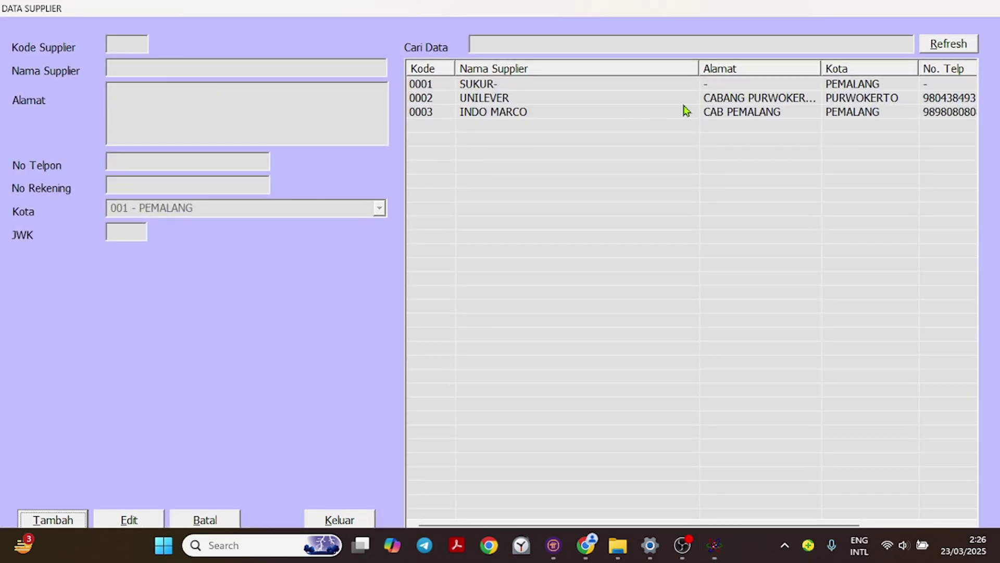
# Refresh the supplier list, review 0002 UNILEVER and 0003 INDO MARCO, then clear the form.
pyautogui.click(943, 44)
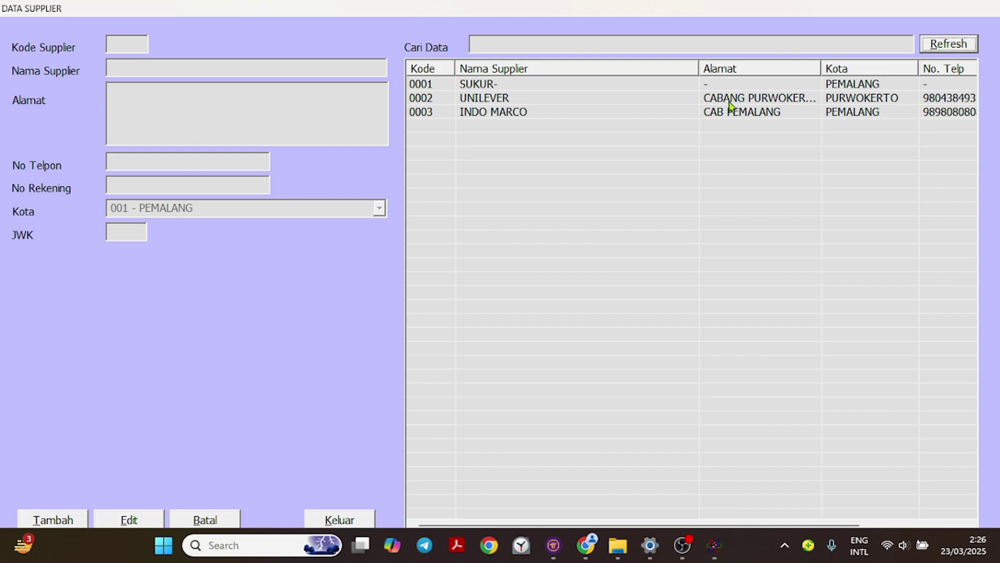
pyautogui.doubleClick(518, 98)
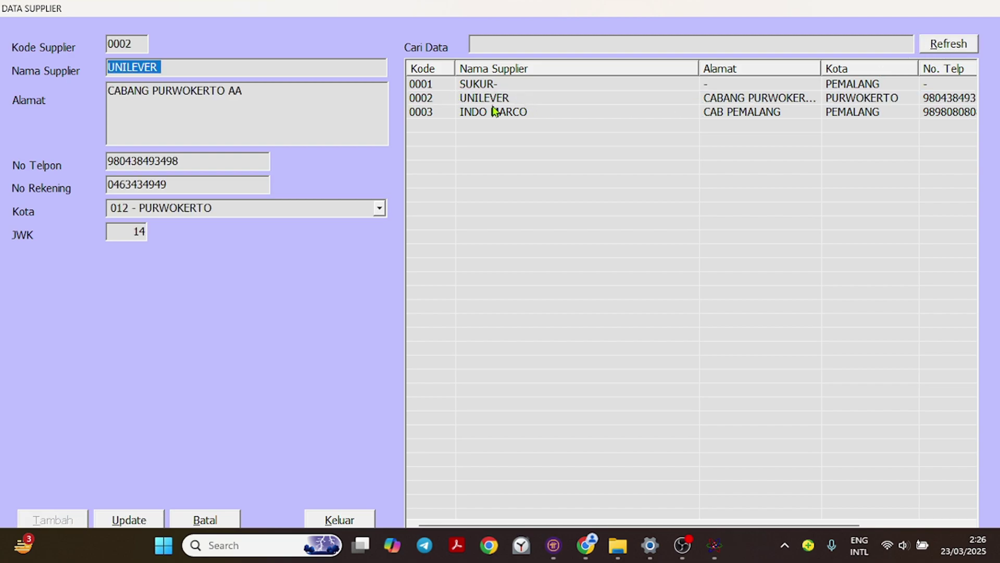
pyautogui.doubleClick(527, 120)
pyautogui.doubleClick(528, 99)
pyautogui.doubleClick(548, 112)
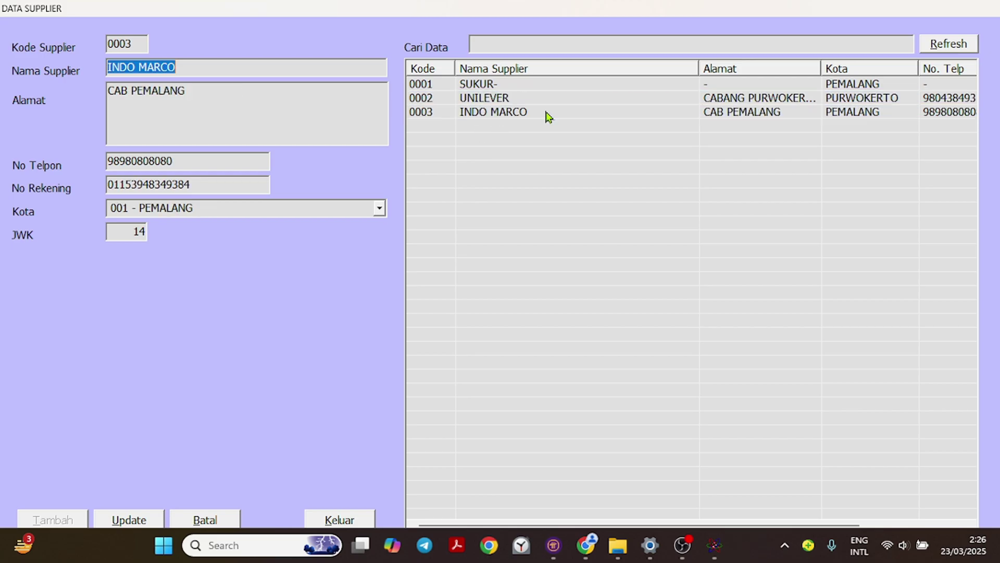
pyautogui.click(206, 521)
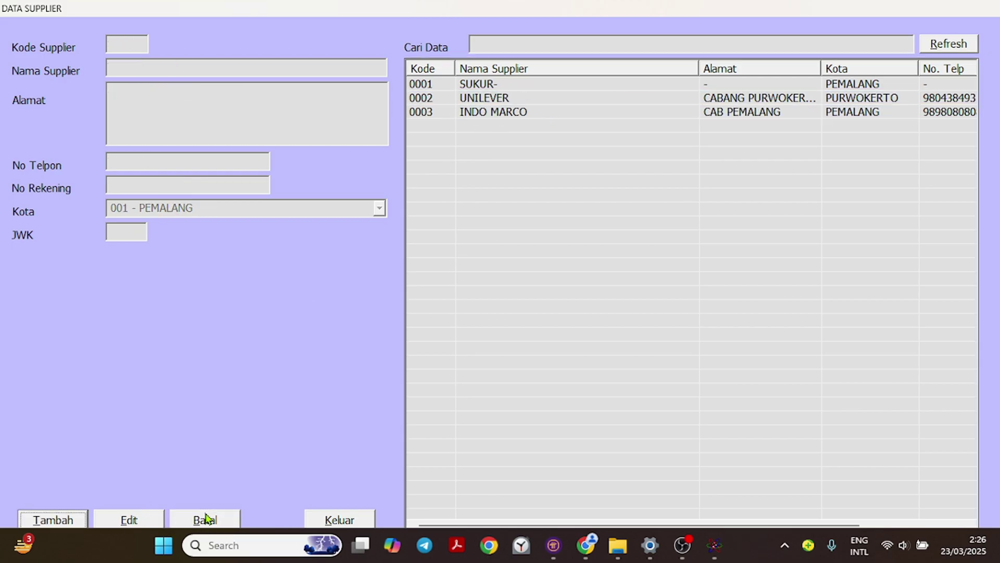
# Start new supplier 0004 named PT MAJU TERUS and enter its address.
pyautogui.click(50, 519)
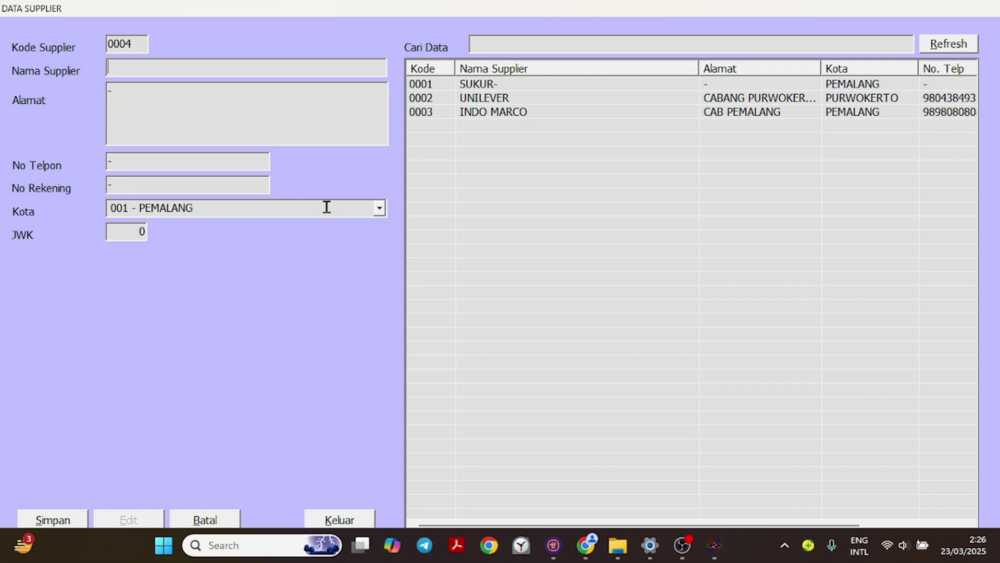
pyautogui.write('DANAR')
pyautogui.press('Tab')
pyautogui.doubleClick(189, 67)
pyautogui.write('PT MAJU TERUS')
pyautogui.press('Tab')
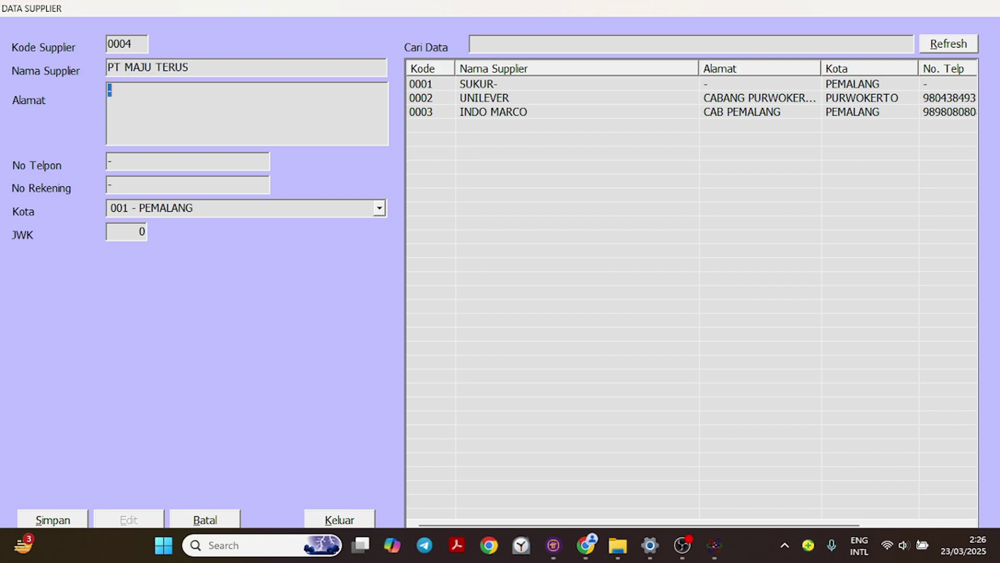
pyautogui.write('PURWOKERTO SELA')
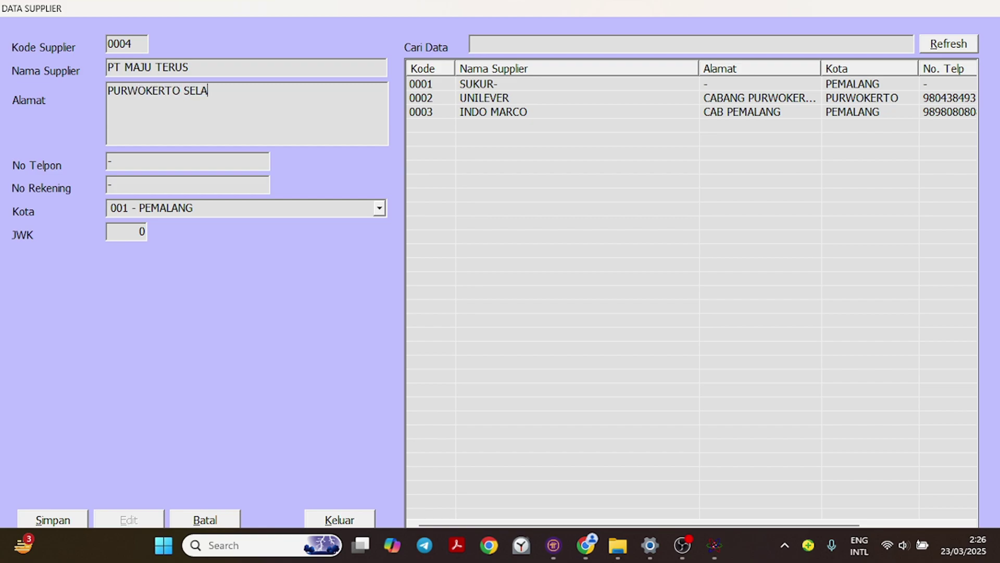
pyautogui.write('TAN')
pyautogui.press('Return')
# Add the supplier's phone and bank account numbers, city 012 - PURWOKERTO and JWK 14.
pyautogui.click(150, 160)
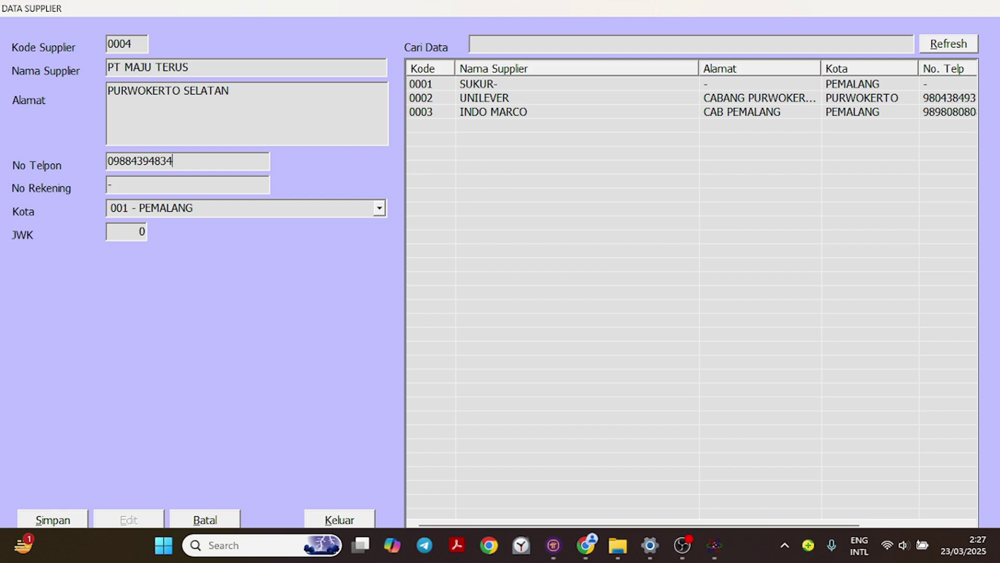
pyautogui.click(162, 188)
pyautogui.click(379, 208)
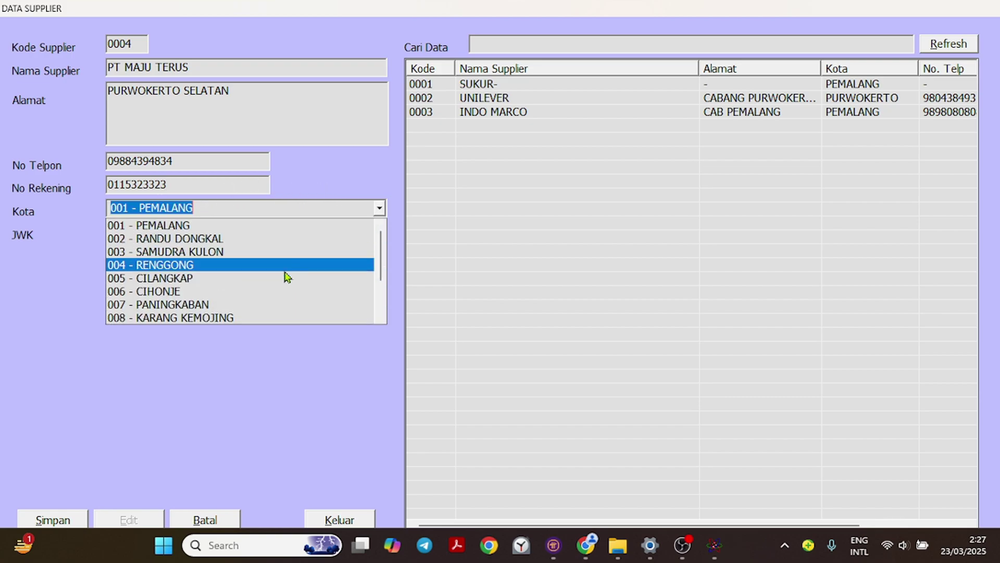
pyautogui.scroll(-2, 266, 292)
pyautogui.click(219, 305)
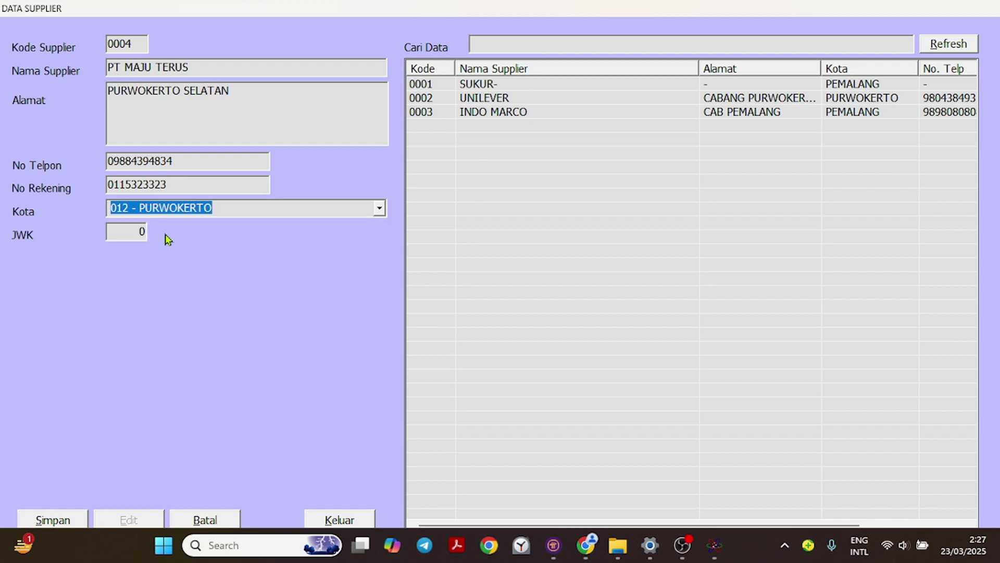
pyautogui.click(139, 229)
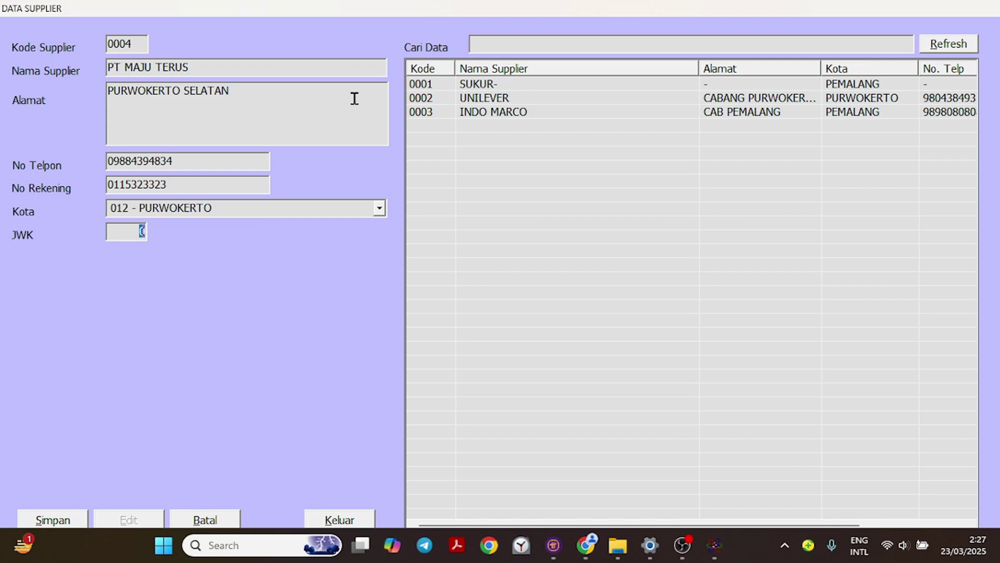
pyautogui.write('14')
# Save supplier 0004 PT MAJU TERUS and refresh the supplier list.
pyautogui.click(50, 520)
pyautogui.click(496, 312)
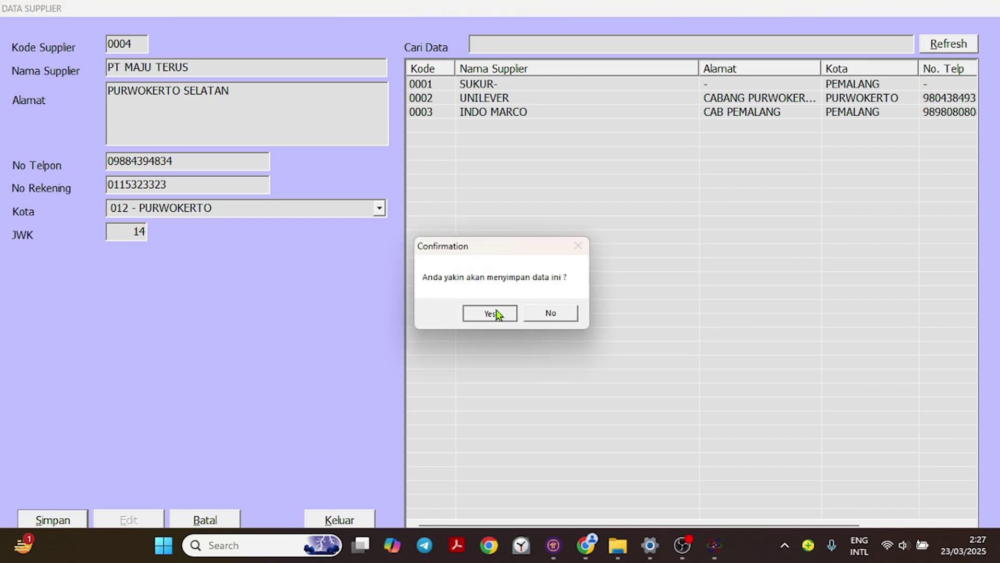
pyautogui.click(553, 318)
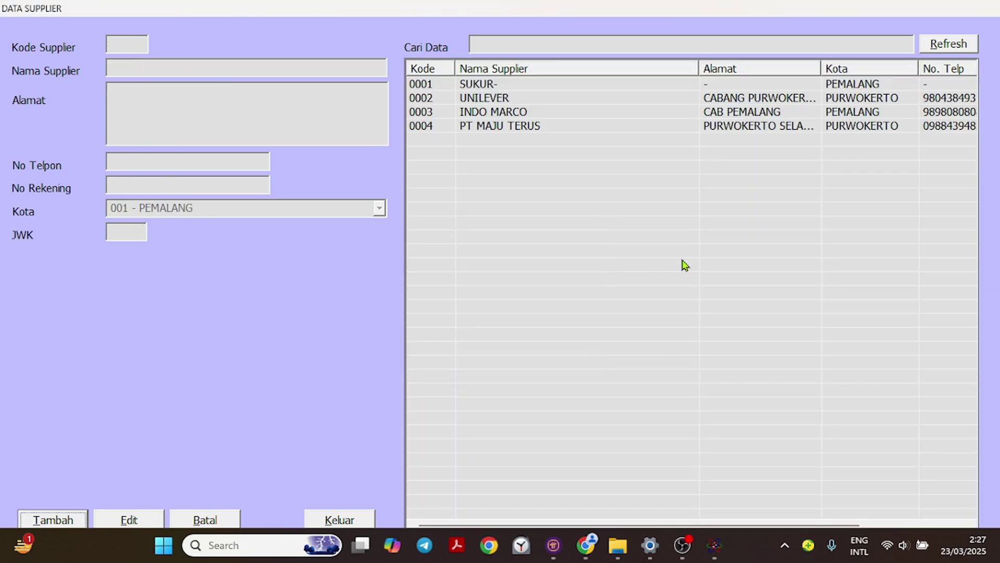
pyautogui.click(956, 50)
# Review suppliers 0002, 0003 and 0004 in turn, then clear the form without saving.
pyautogui.click(783, 112)
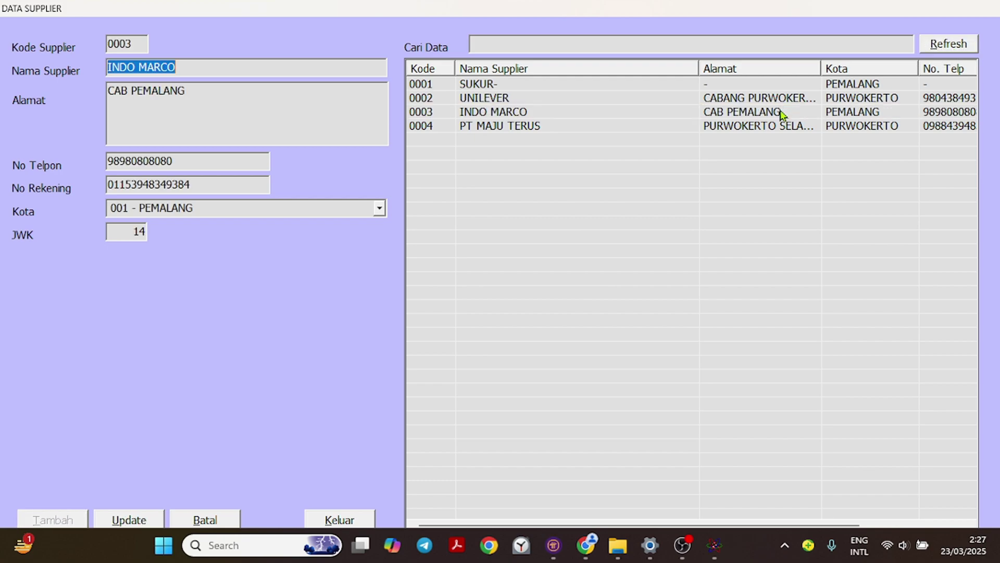
pyautogui.click(769, 126)
pyautogui.click(774, 99)
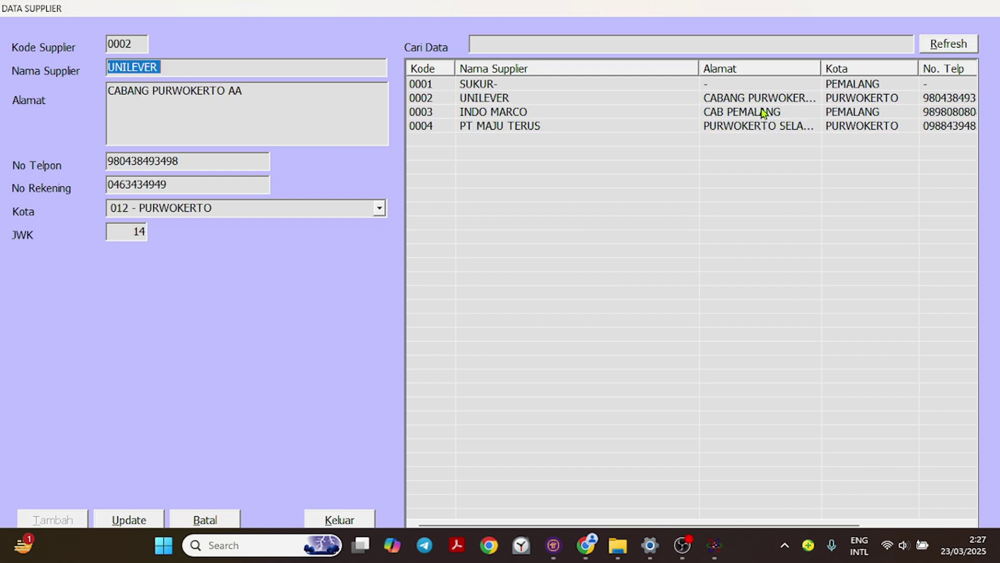
pyautogui.click(761, 113)
pyautogui.click(756, 126)
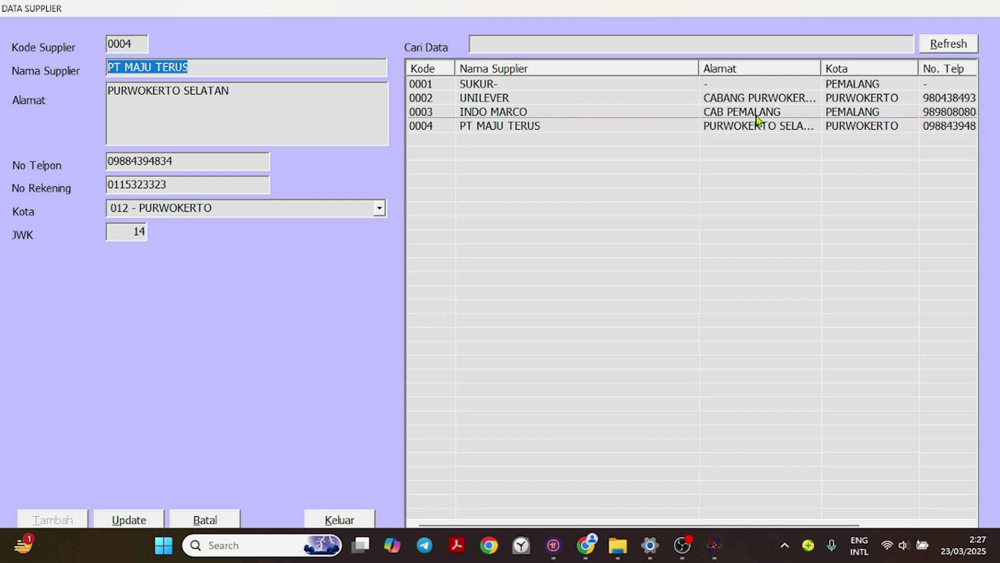
pyautogui.click(759, 112)
pyautogui.click(762, 100)
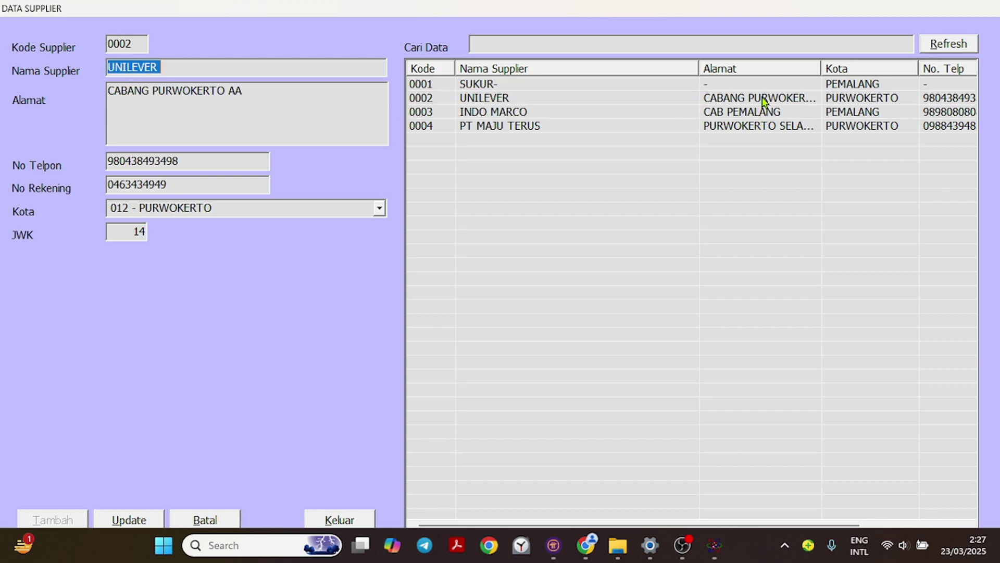
pyautogui.click(756, 127)
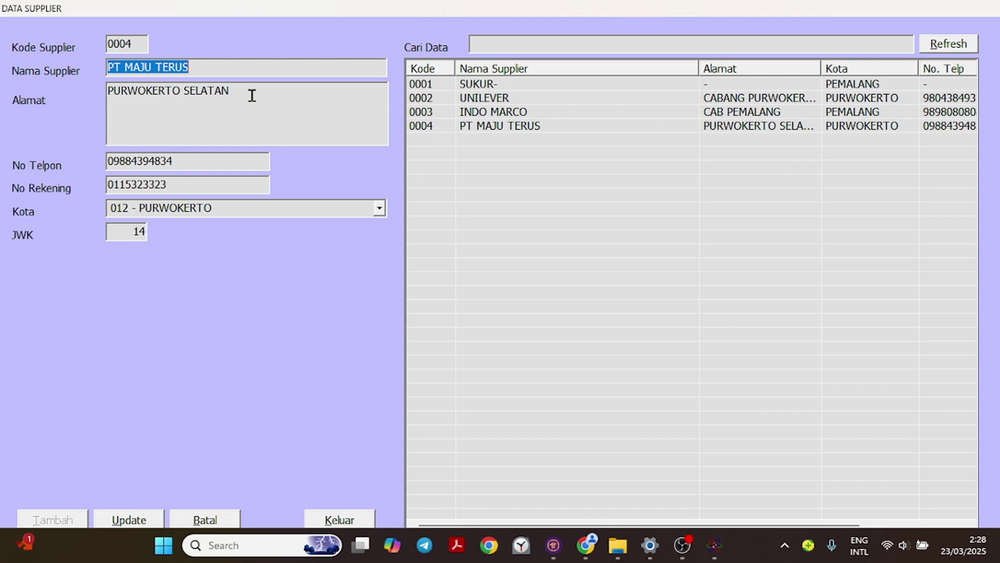
pyautogui.click(197, 521)
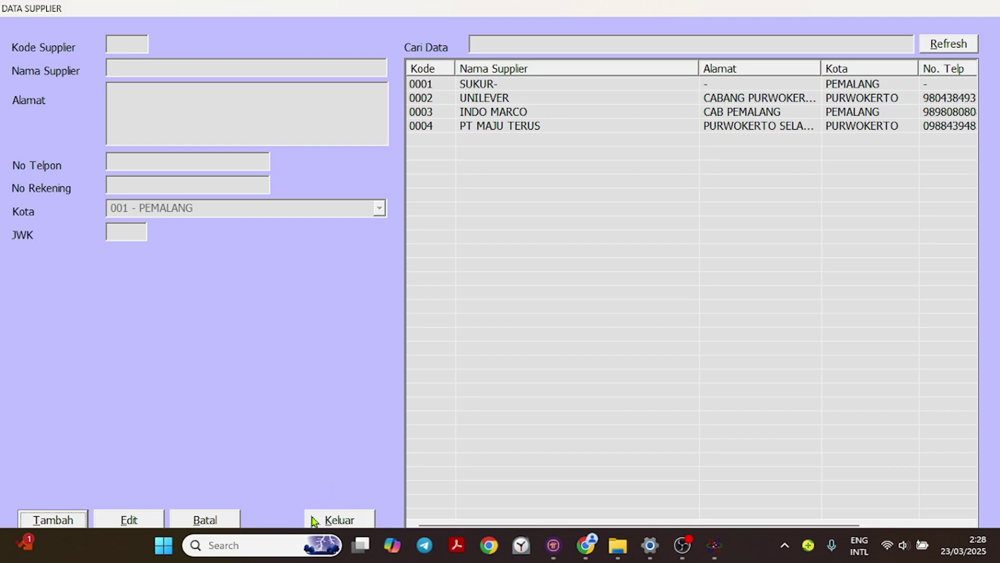
# Close the supplier records and open the Jenis Produk product type records.
pyautogui.click(339, 520)
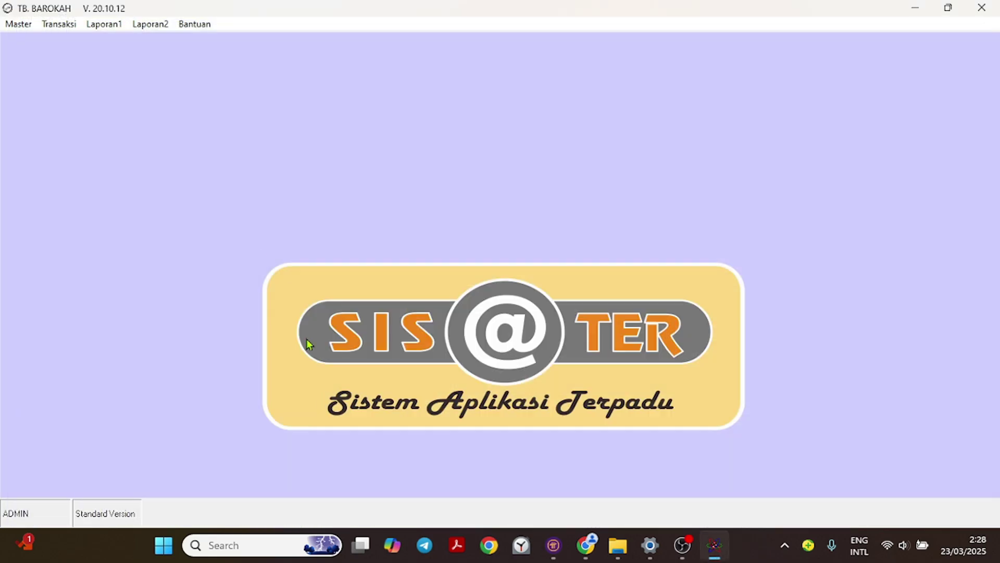
pyautogui.click(18, 23)
pyautogui.moveTo(46, 78)
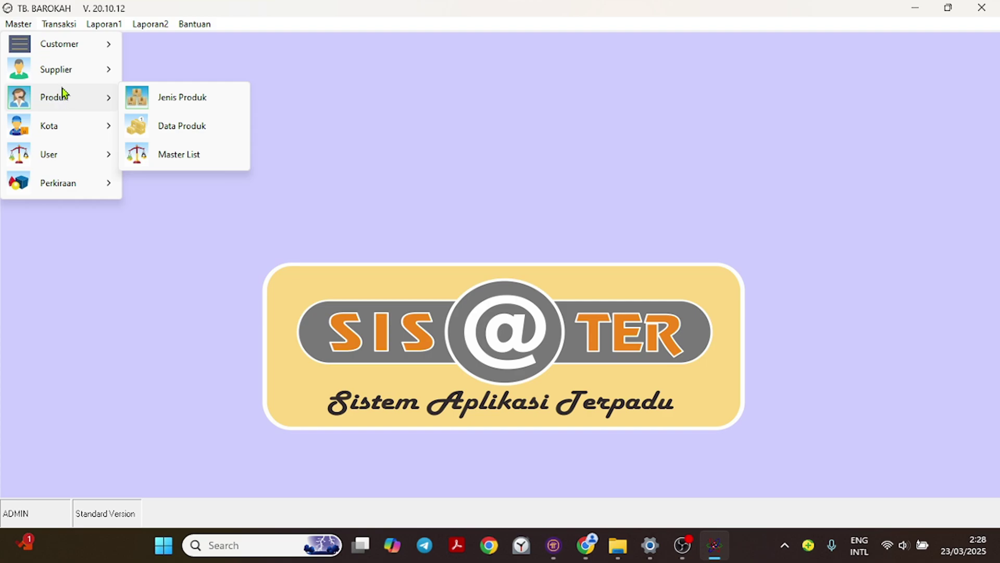
pyautogui.moveTo(73, 101)
pyautogui.click(187, 100)
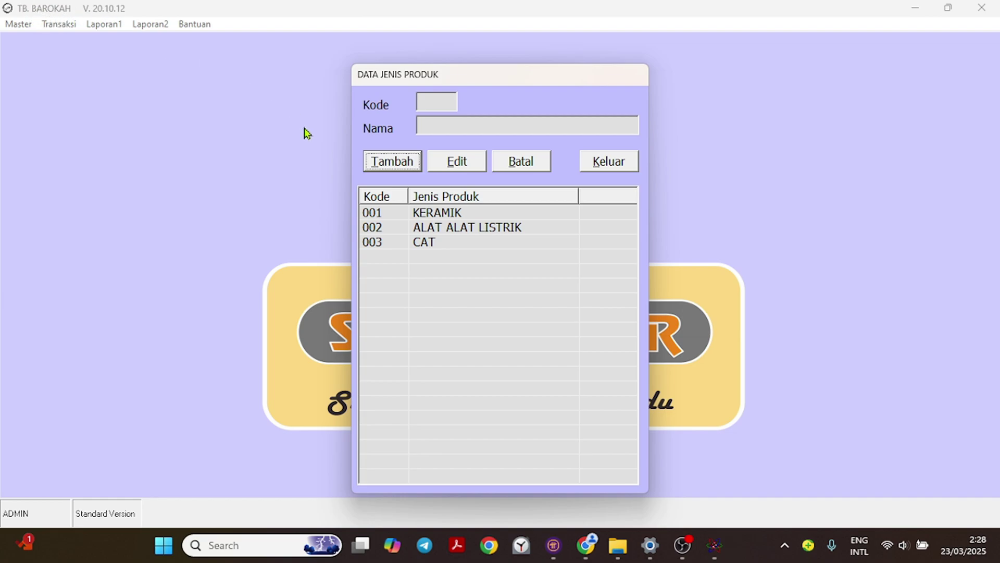
# Add product type SEMEN, saved as code 004.
pyautogui.click(392, 162)
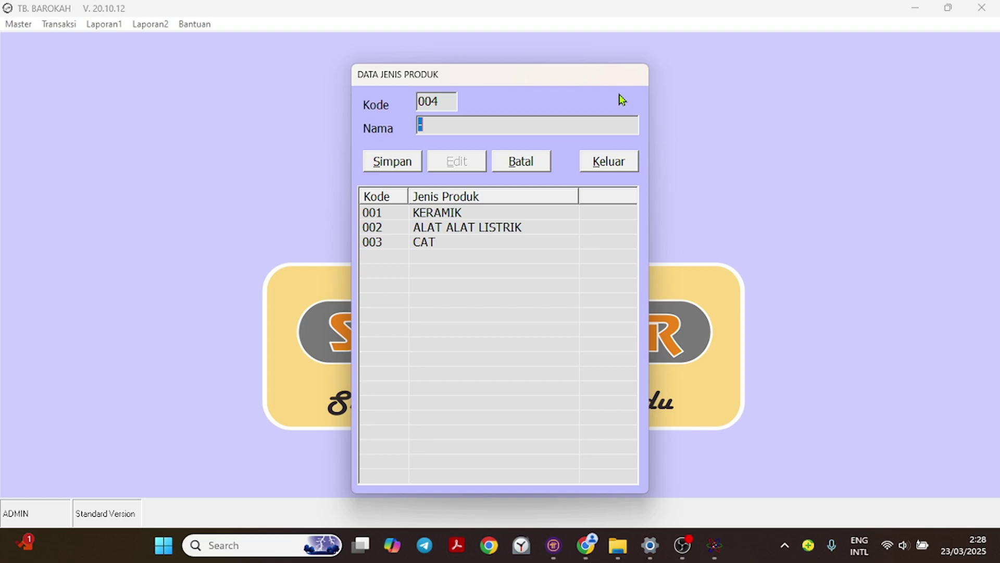
pyautogui.write('SEMEN')
pyautogui.press('Tab')
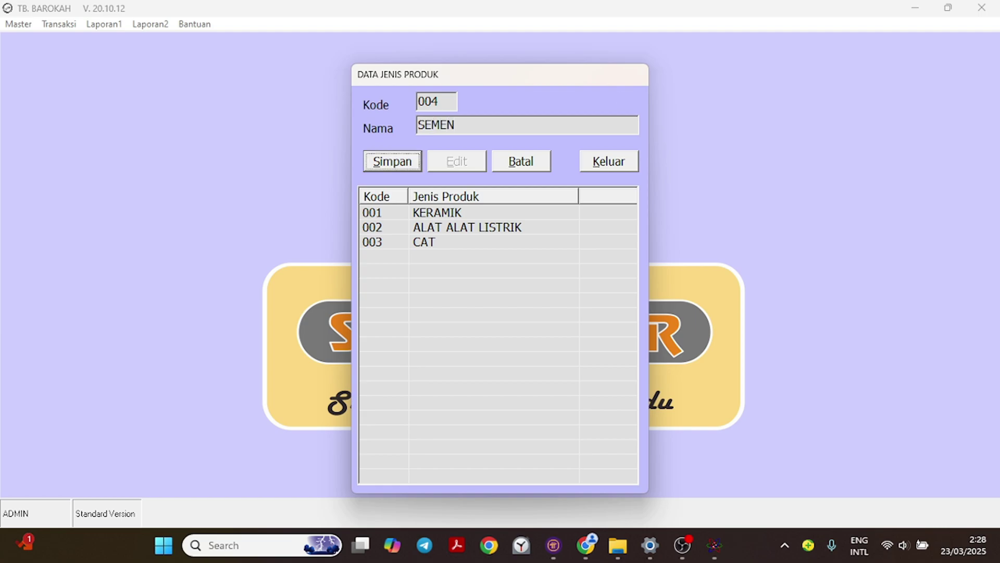
pyautogui.press('Return')
pyautogui.press('Return')
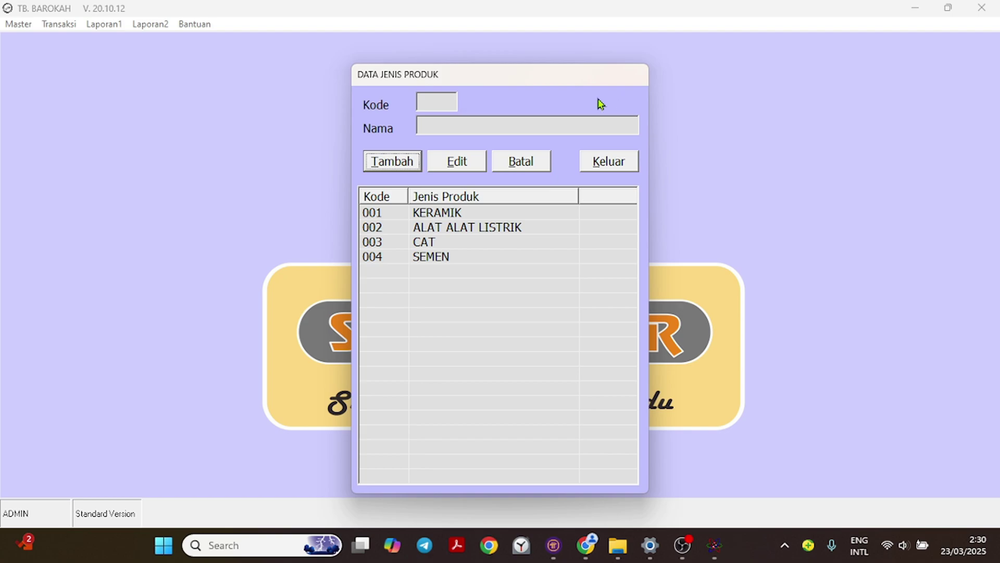
# Add product type CAMPURAN as code 005 and acknowledge the save message.
pyautogui.click(404, 161)
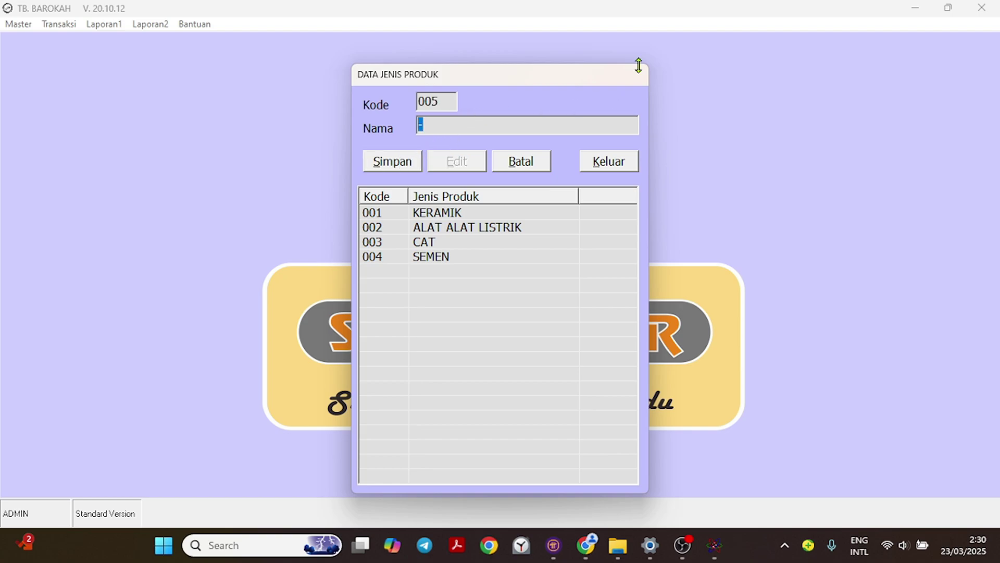
pyautogui.write('CAMPURAN')
pyautogui.press('Return')
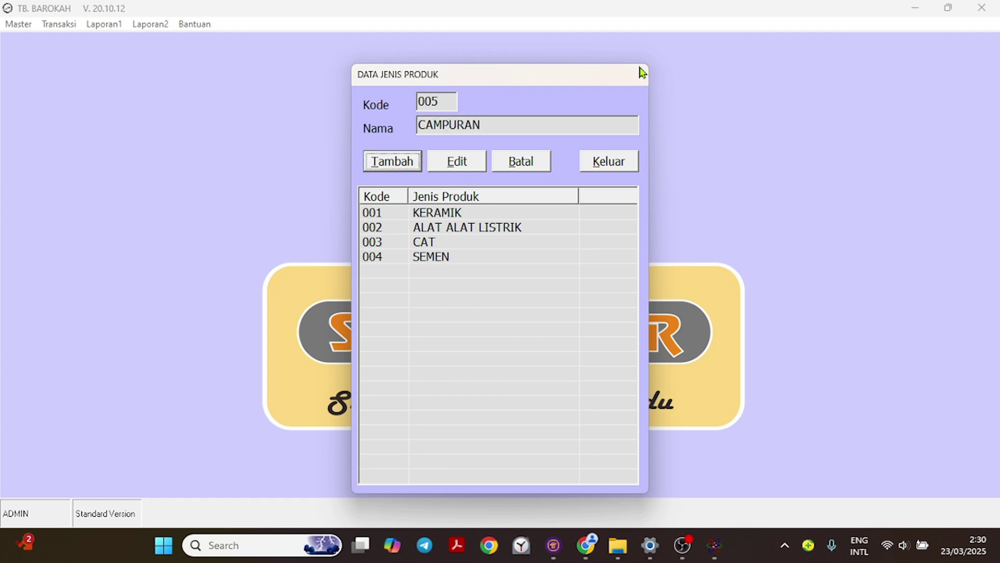
pyautogui.press('Return')
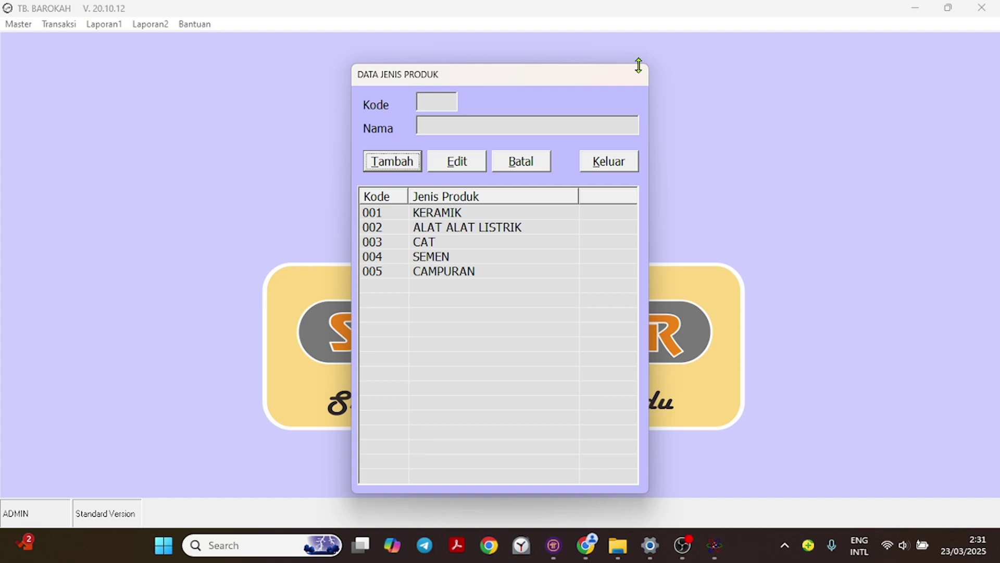
# Review product types 001–005, then clear the form and close the product type records.
pyautogui.click(439, 229)
pyautogui.click(439, 243)
pyautogui.click(440, 258)
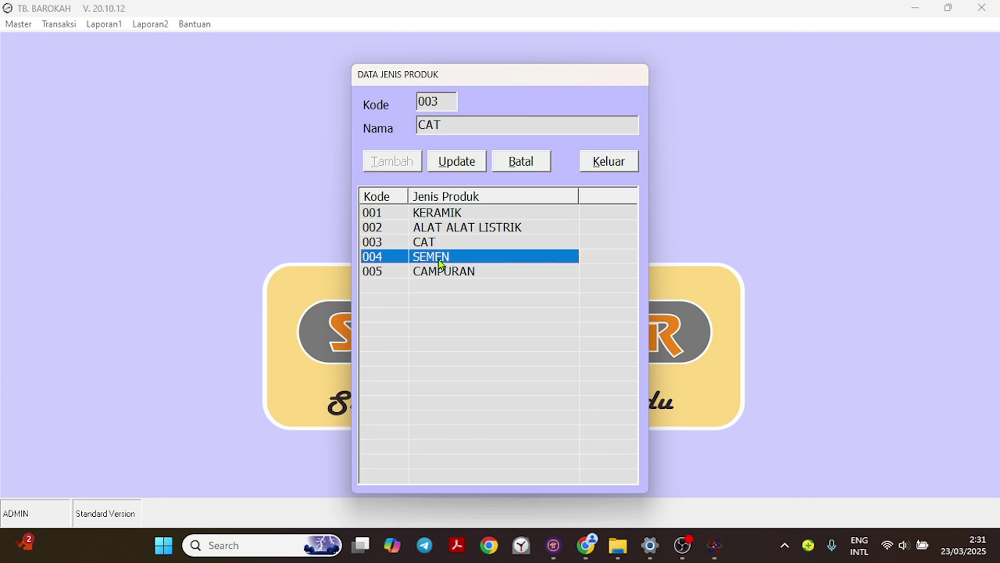
pyautogui.click(452, 274)
pyautogui.click(440, 214)
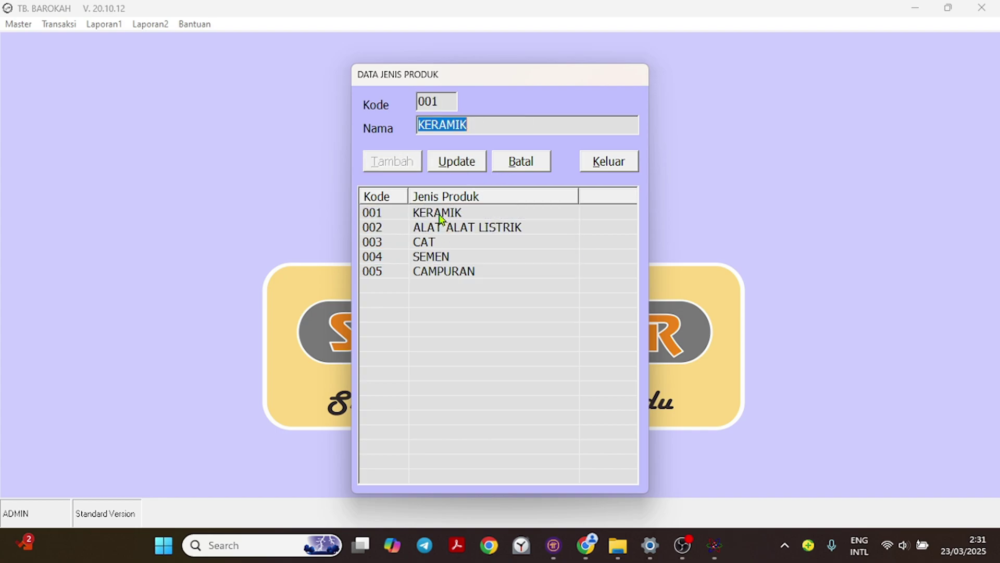
pyautogui.click(442, 229)
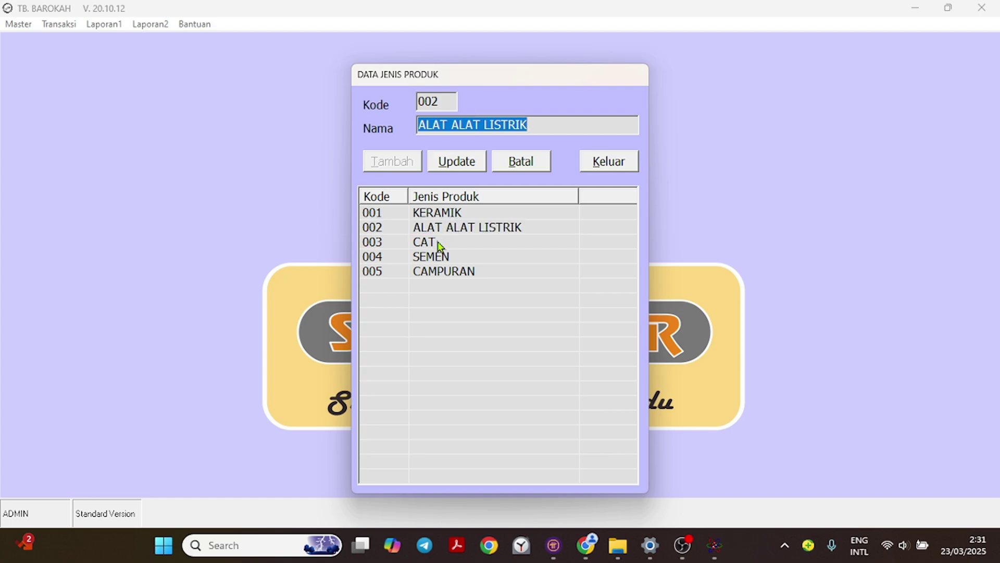
pyautogui.click(439, 242)
pyautogui.click(440, 259)
pyautogui.click(452, 274)
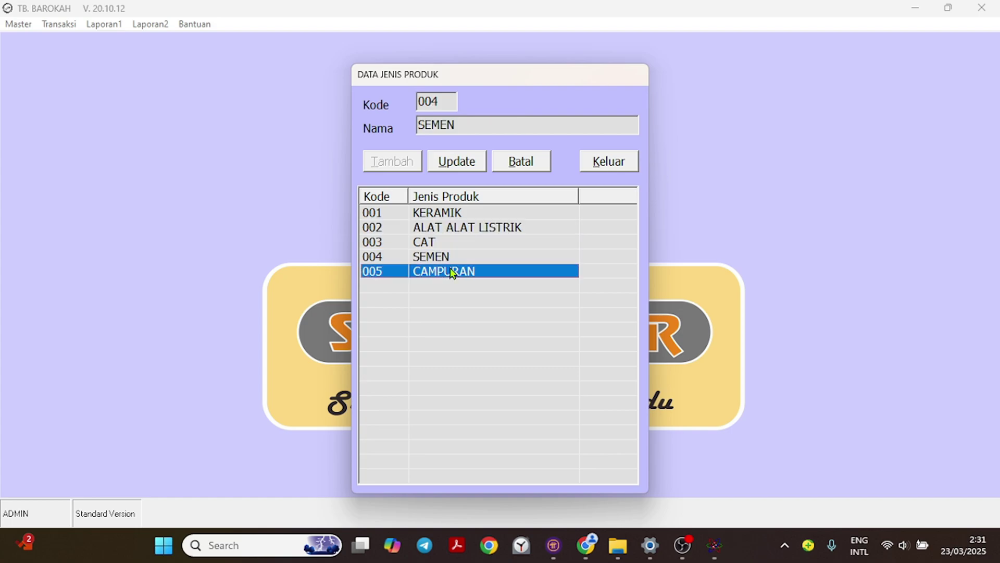
pyautogui.click(518, 165)
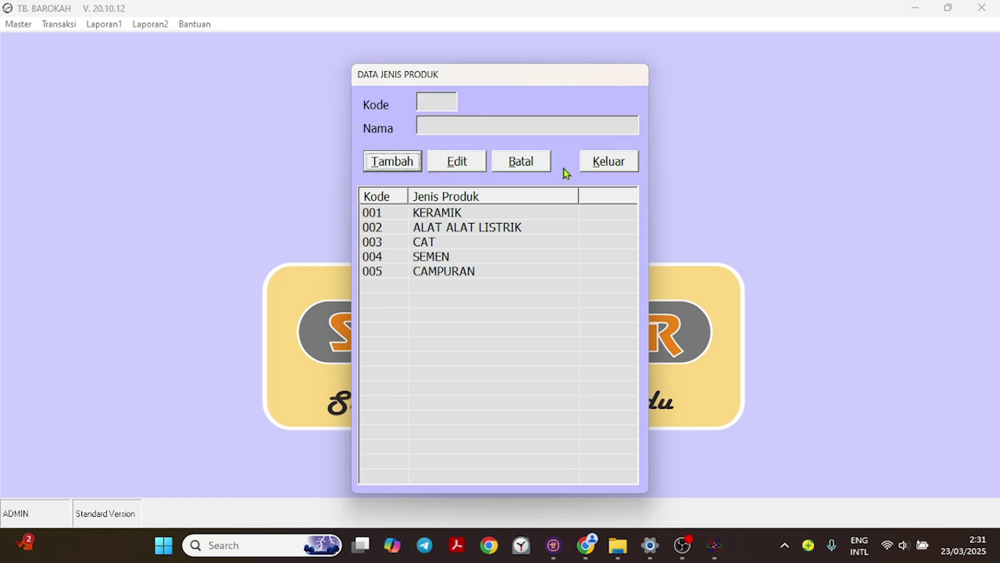
pyautogui.click(610, 164)
# Open the Data Produk records and load ASIA TILE 115 MOTIF from the product list.
pyautogui.click(26, 25)
pyautogui.moveTo(51, 75)
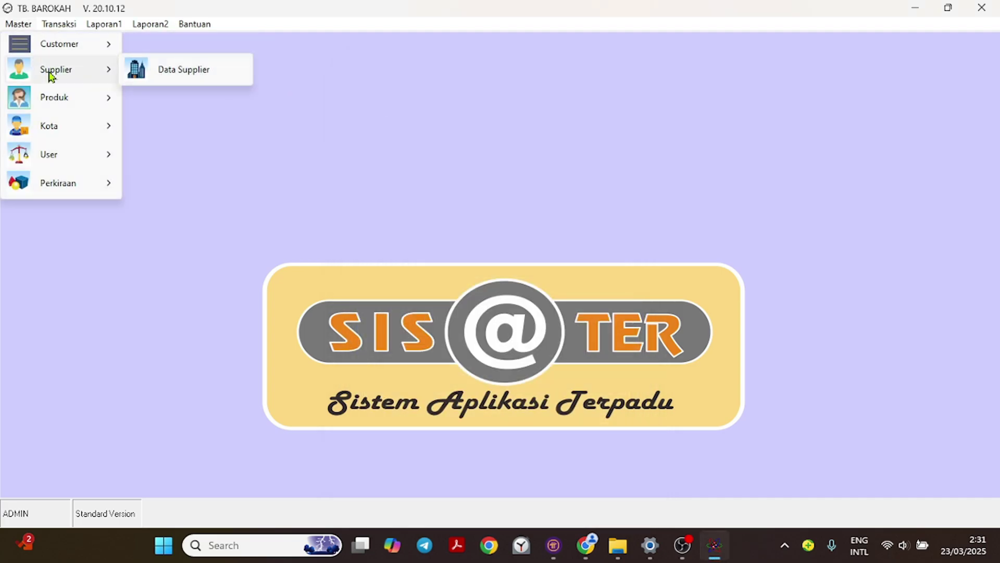
pyautogui.moveTo(60, 97)
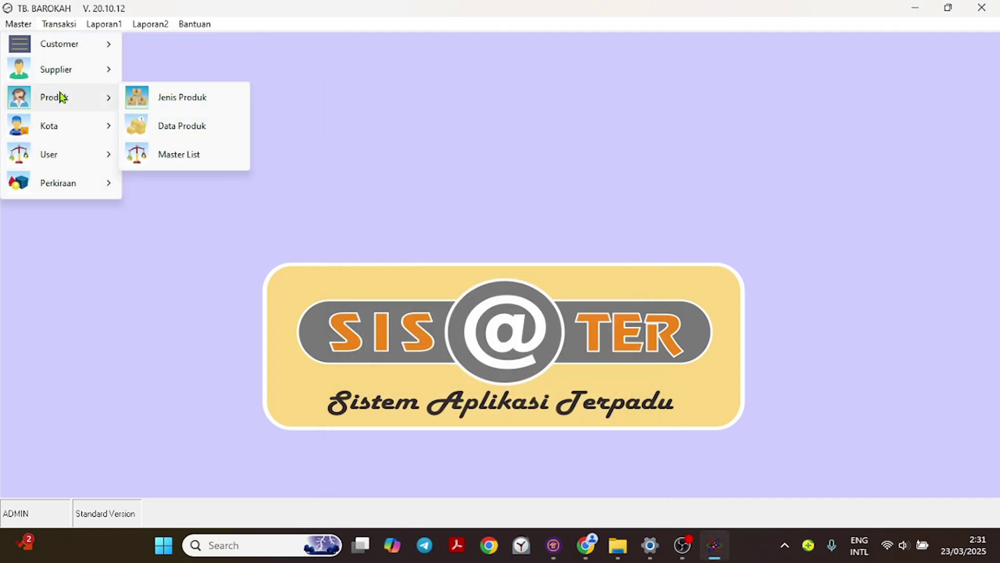
pyautogui.click(190, 127)
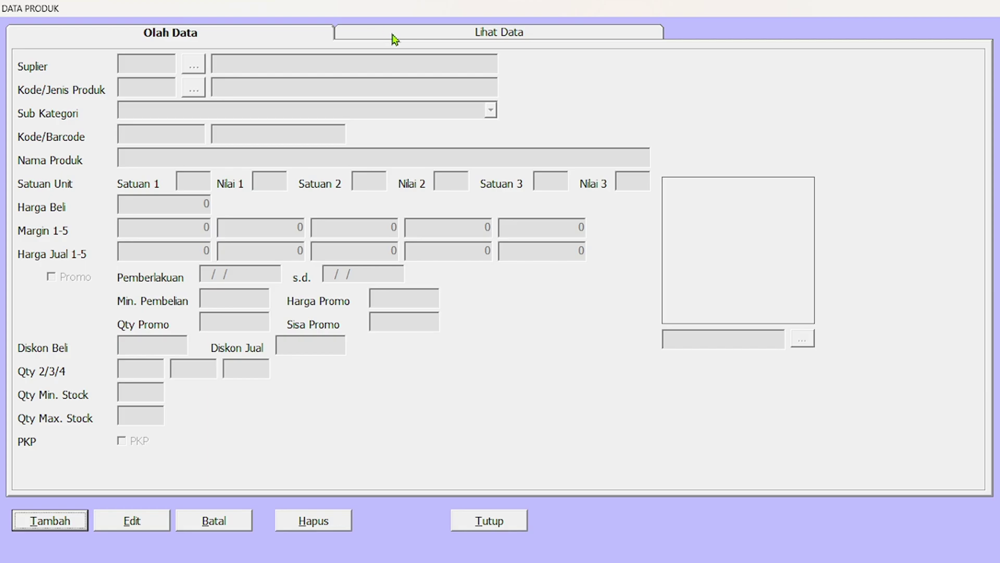
pyautogui.click(394, 39)
pyautogui.click(452, 79)
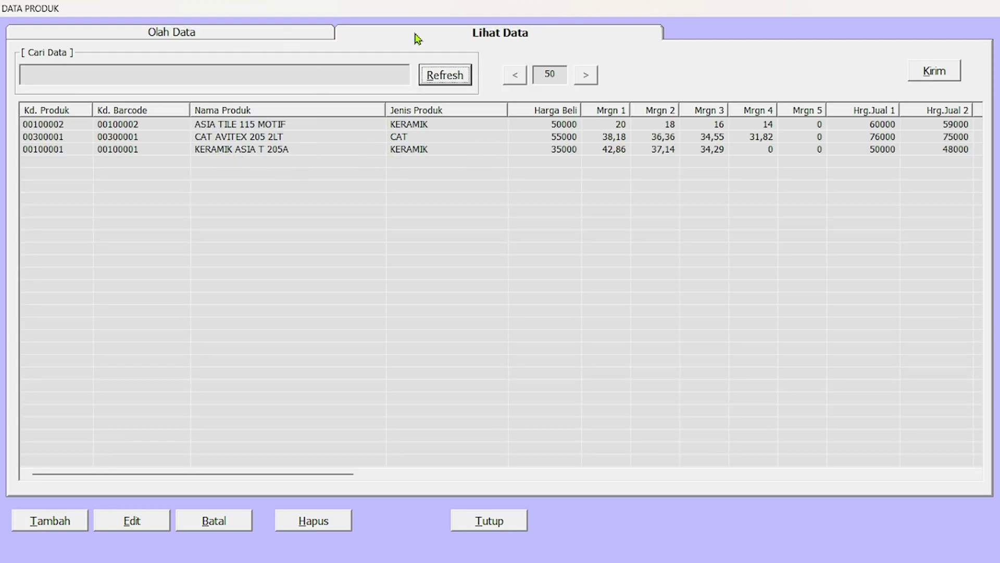
pyautogui.click(248, 130)
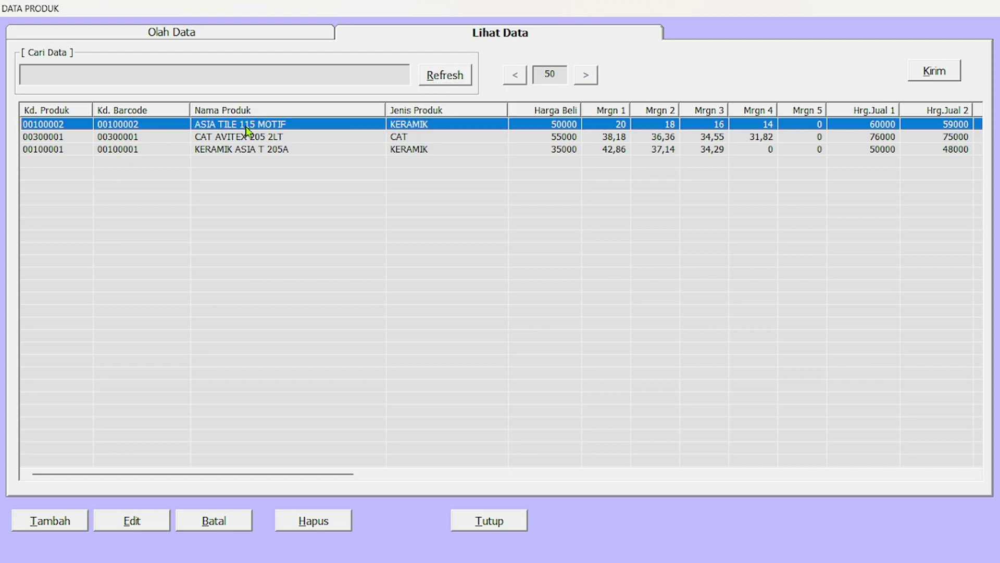
pyautogui.doubleClick(248, 131)
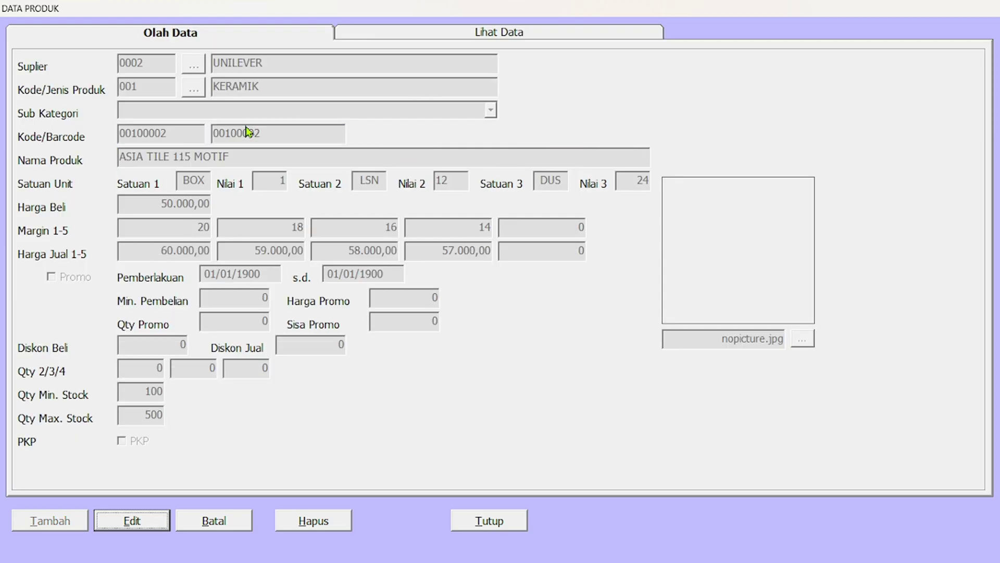
# Rename the product to ASIA TILE 115 MOTIF A and save the update.
pyautogui.click(145, 527)
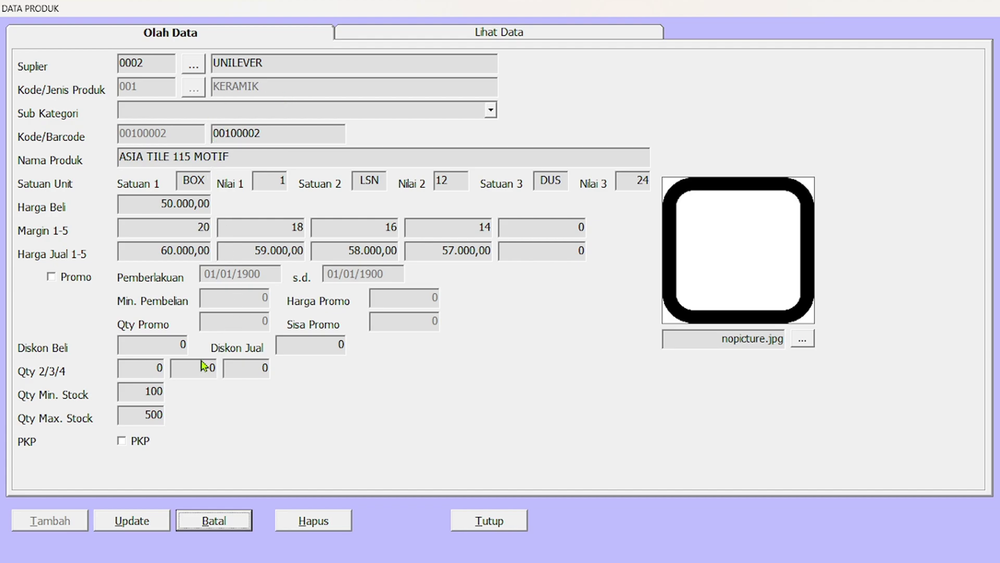
pyautogui.click(266, 157)
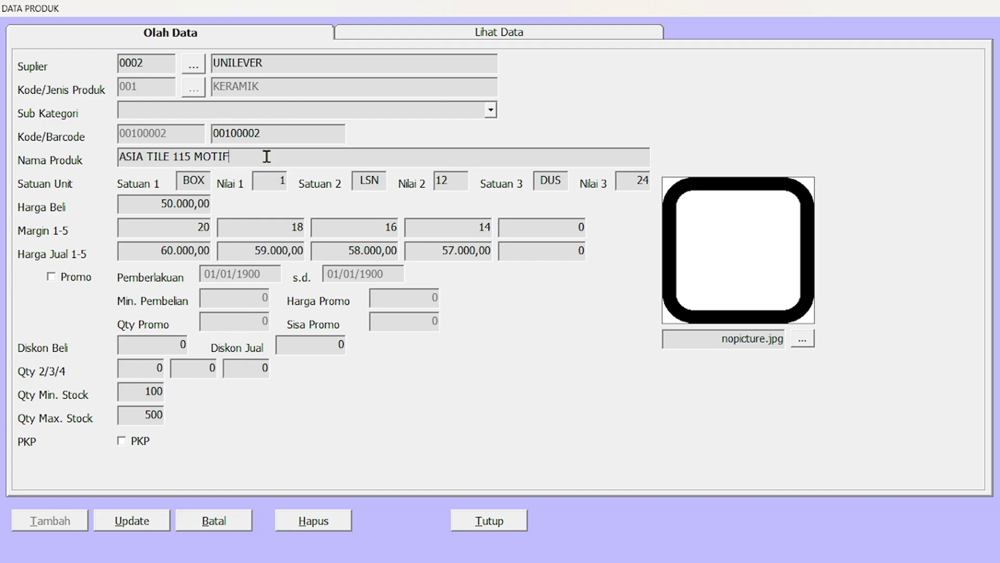
pyautogui.write('A')
pyautogui.click(135, 528)
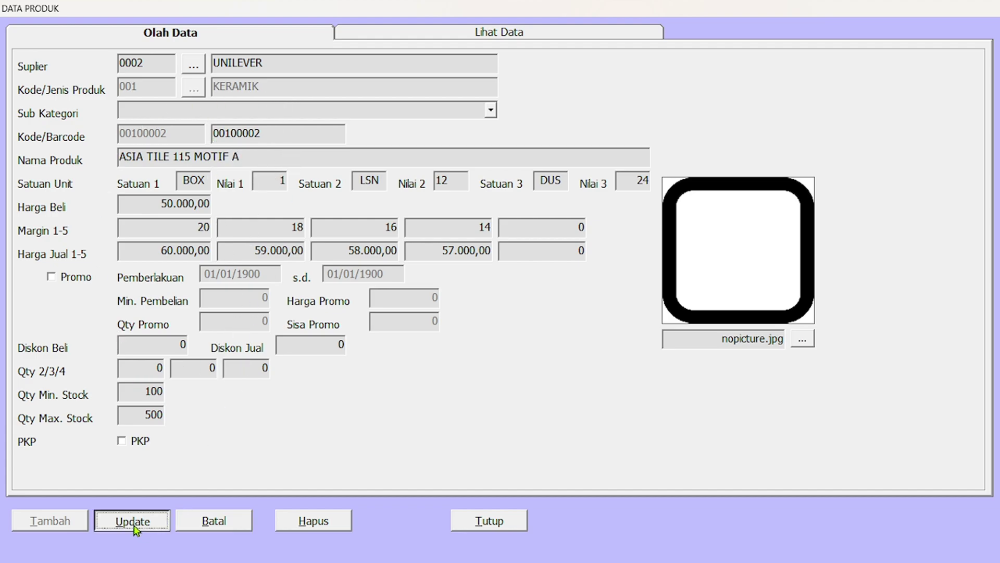
pyautogui.click(540, 323)
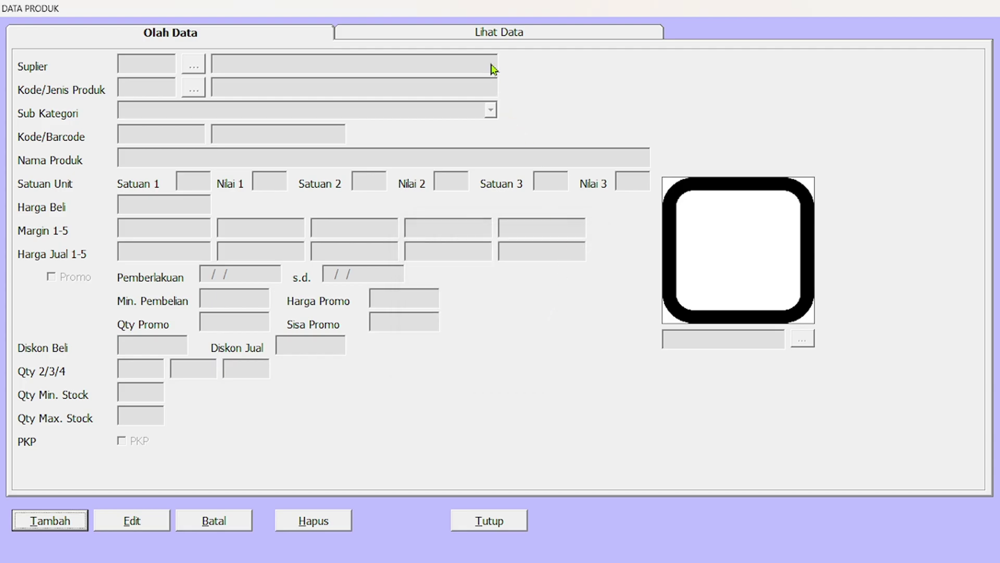
# Refresh the saved product list to check the renamed product.
pyautogui.click(483, 31)
pyautogui.click(451, 74)
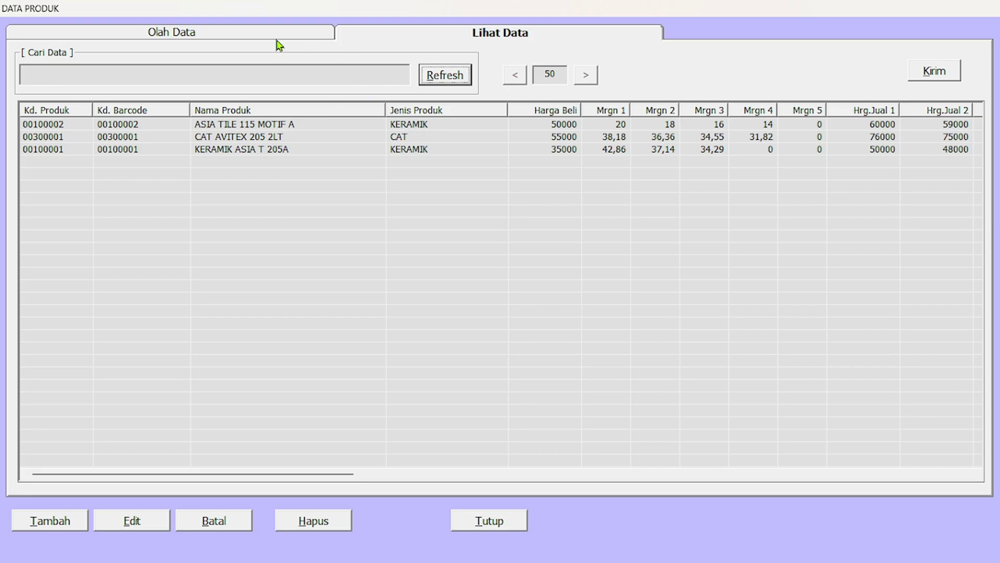
pyautogui.click(231, 32)
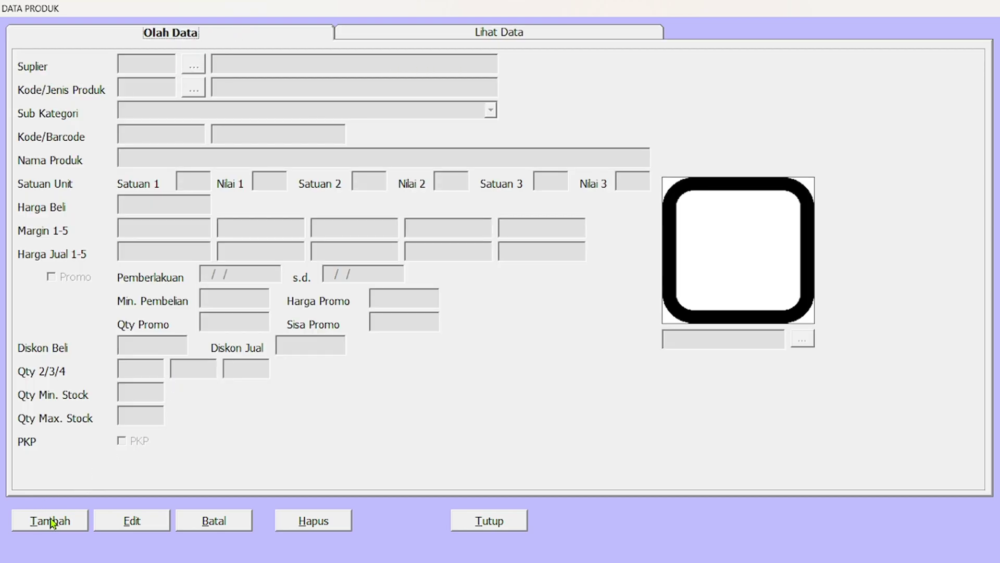
pyautogui.click(385, 34)
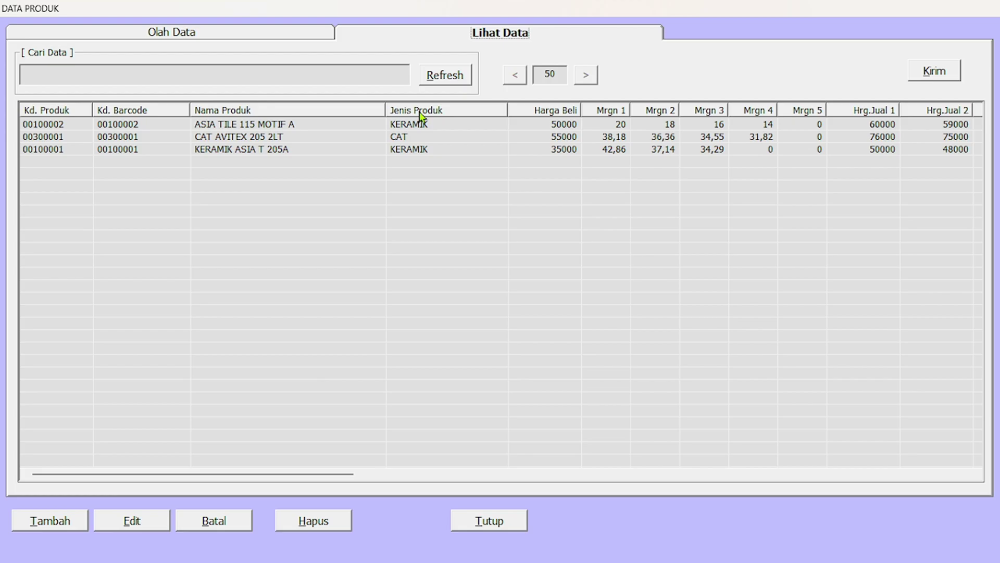
# Create product 00500001 SAPU LIDI with supplier PT MAJU TERUS and type CAMPURAN.
pyautogui.click(62, 521)
pyautogui.click(193, 65)
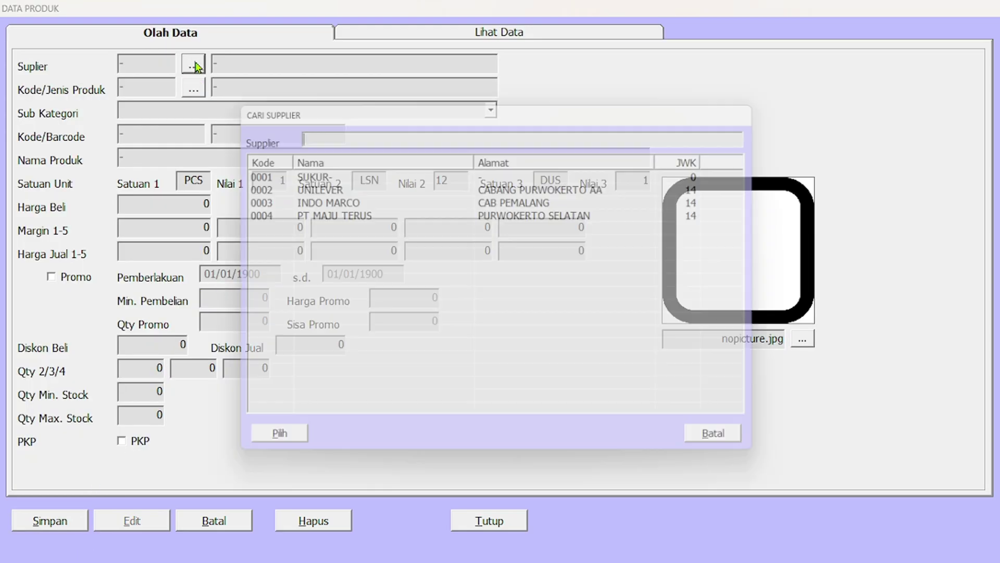
pyautogui.doubleClick(336, 214)
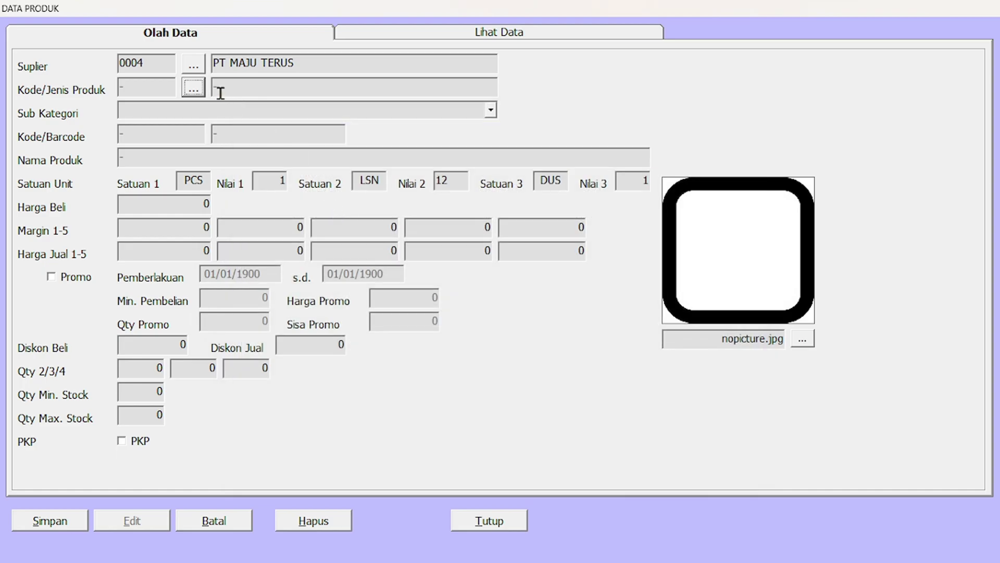
pyautogui.click(194, 90)
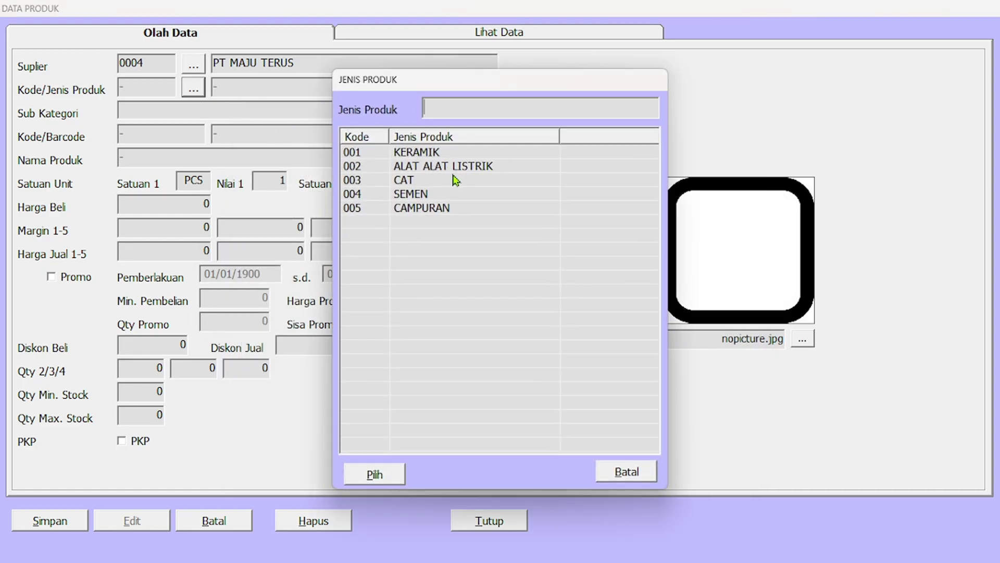
pyautogui.doubleClick(417, 208)
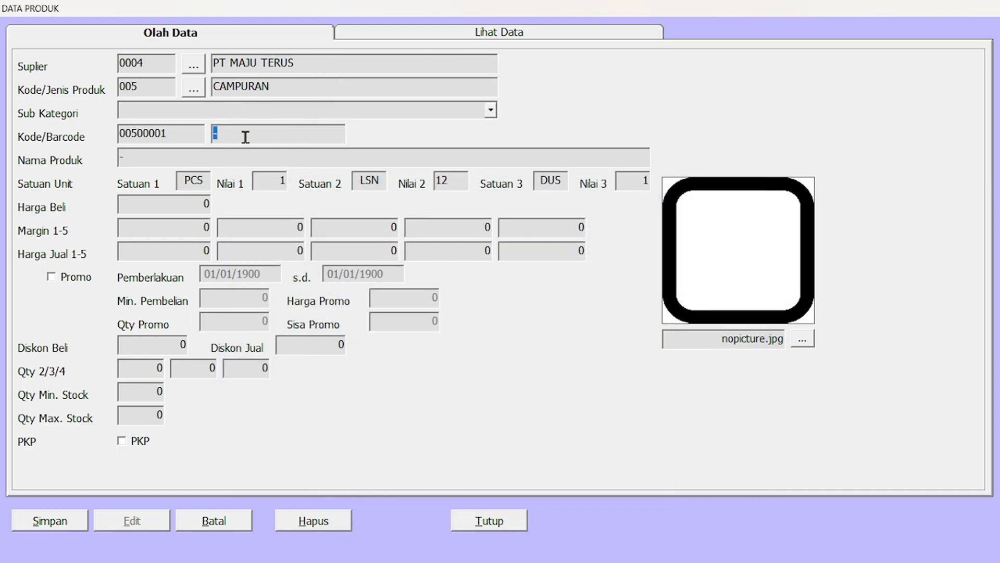
pyautogui.press('Return')
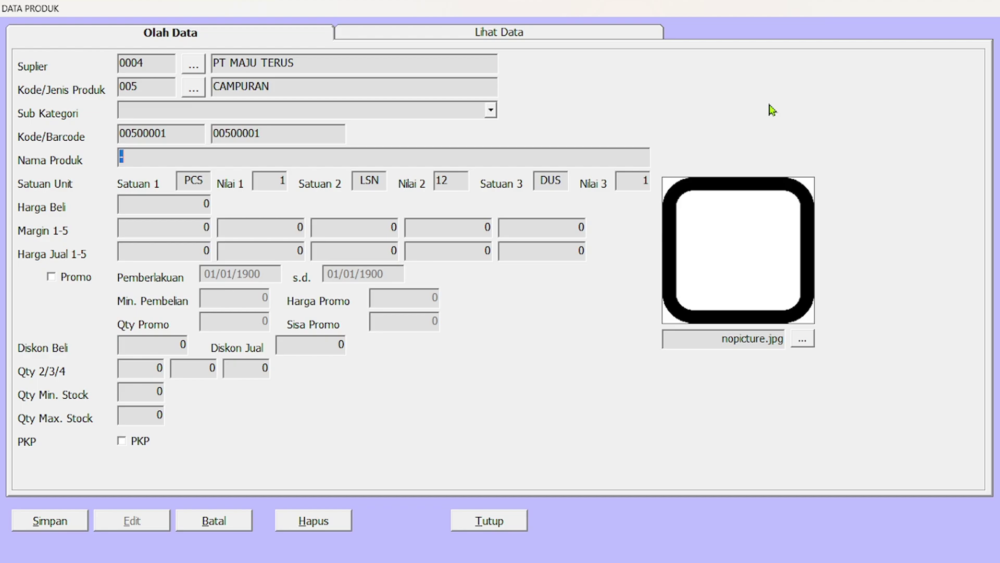
pyautogui.write('SAPU LIDI')
pyautogui.press('Tab')
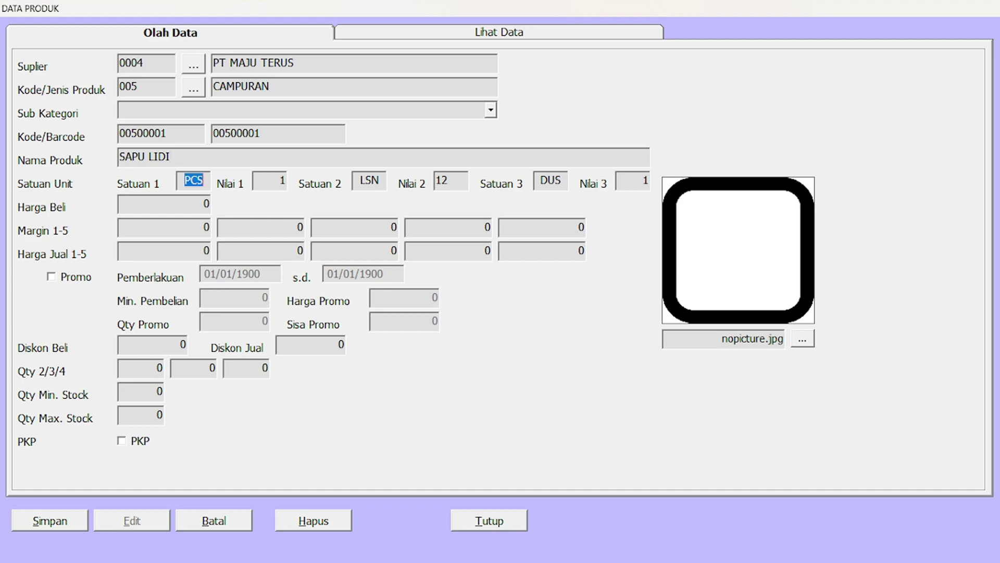
# Enter third-unit quantity 24, purchase price 7000 and a margin of 15.
pyautogui.press('Tab')
pyautogui.press('Tab')
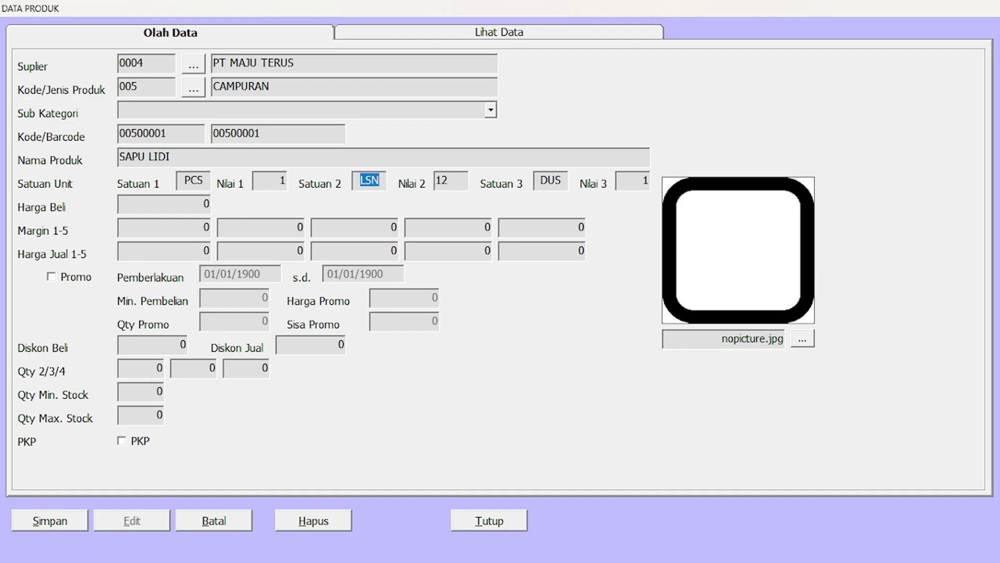
pyautogui.press('Tab')
pyautogui.press('Tab')
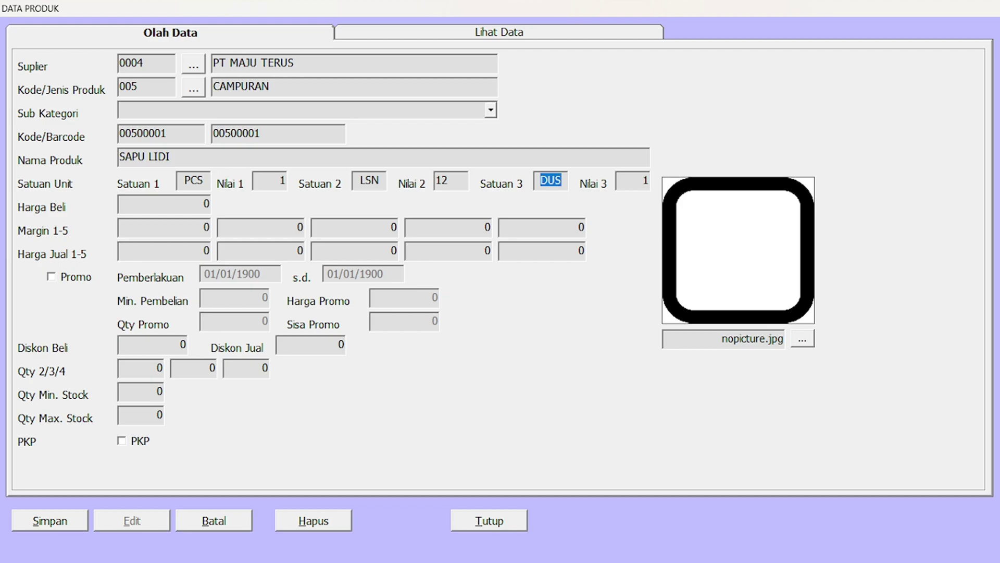
pyautogui.press('Tab')
pyautogui.write('24')
pyautogui.press('Tab')
pyautogui.write('7000')
pyautogui.press('Tab')
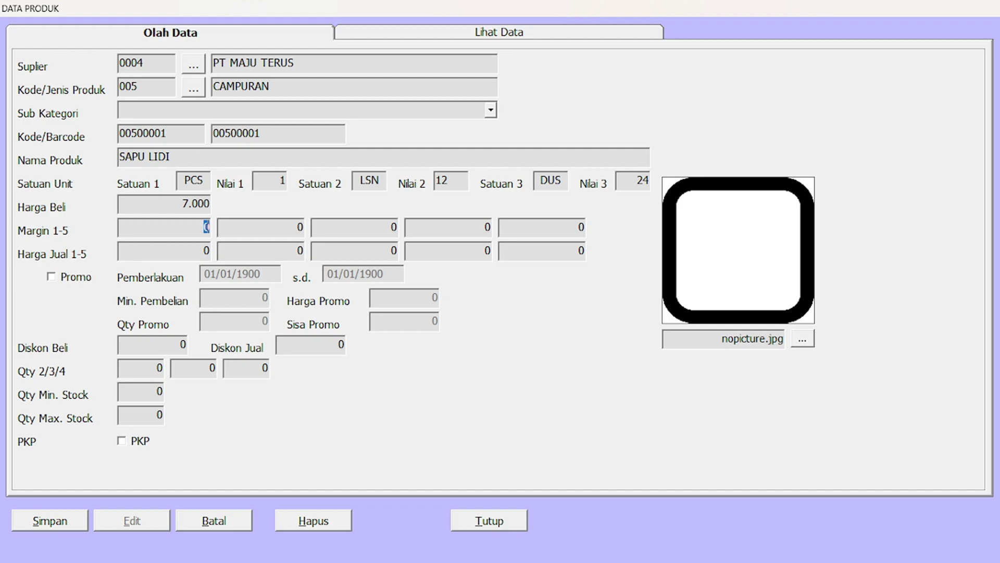
pyautogui.write('10')
pyautogui.press('BackSpace')
pyautogui.write('5')
pyautogui.press('Tab')
pyautogui.press('Tab')
pyautogui.press('Tab')
pyautogui.press('Tab')
pyautogui.press('Tab')
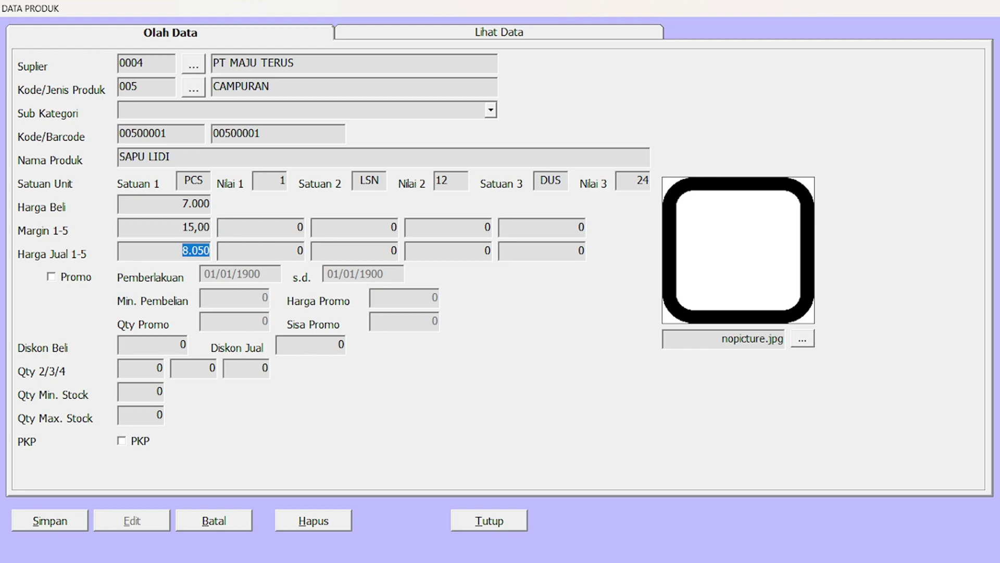
# Set the four selling prices to 8.200, 8.100, 8.000 and 7.900.
pyautogui.write('8200')
pyautogui.press('Tab')
pyautogui.write('8100')
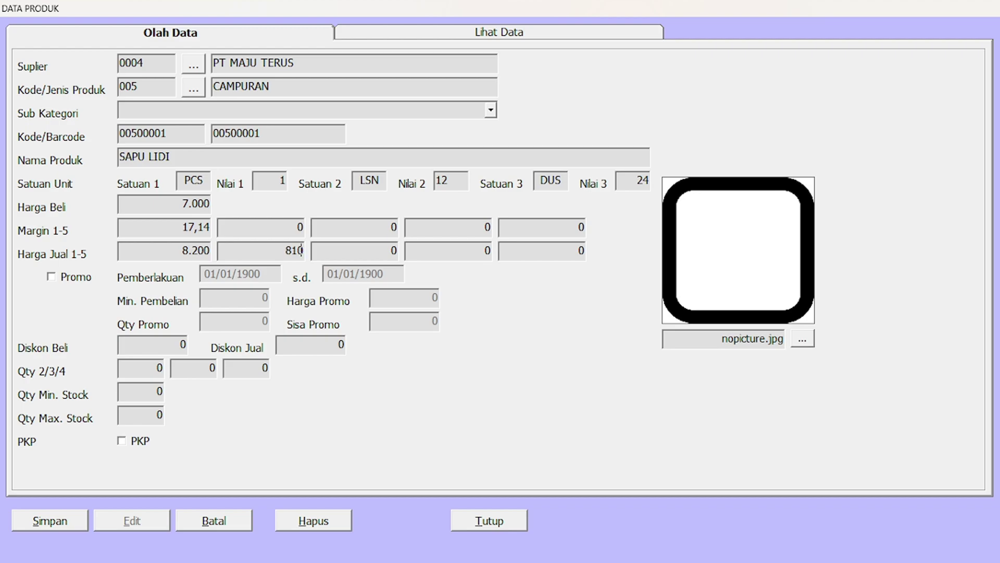
pyautogui.press('Tab')
pyautogui.write('8000')
pyautogui.press('Tab')
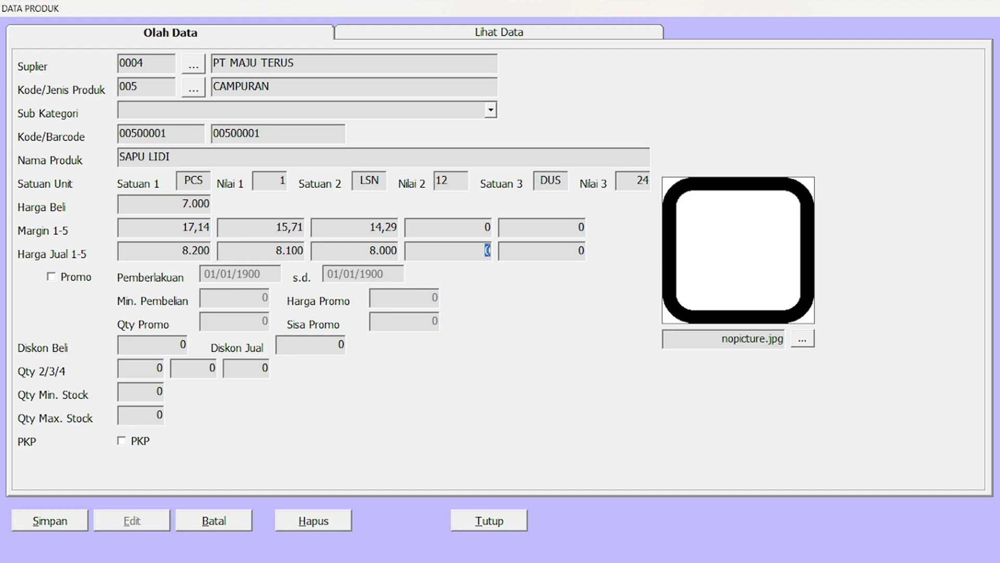
pyautogui.write('8')
pyautogui.press('BackSpace')
pyautogui.write('7900')
pyautogui.press('Tab')
pyautogui.press('Tab')
# Enable Promo for SAPU LIDI with dates 27/03/2025 to 30/03/2025.
pyautogui.click(51, 278)
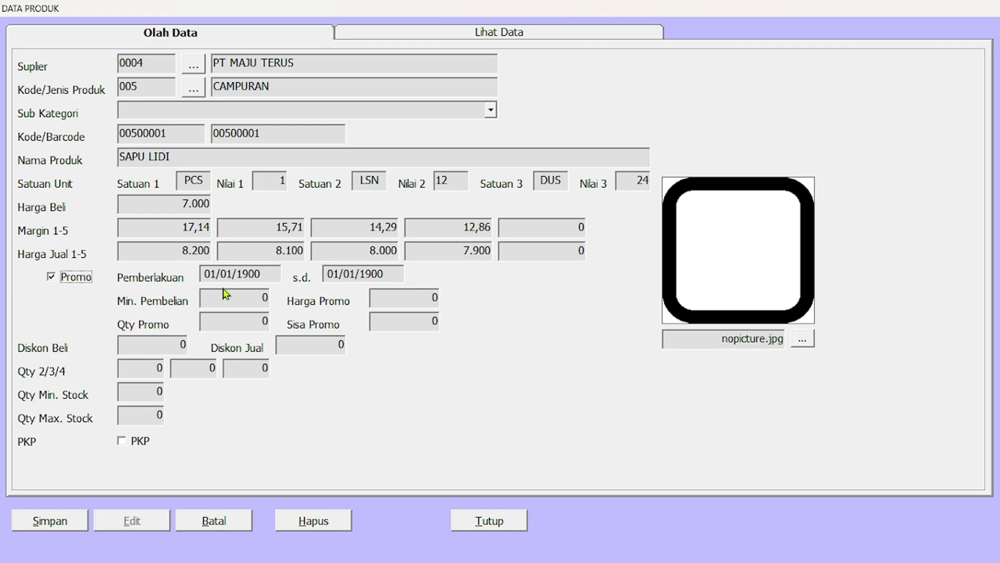
pyautogui.click(214, 276)
pyautogui.doubleClick(213, 276)
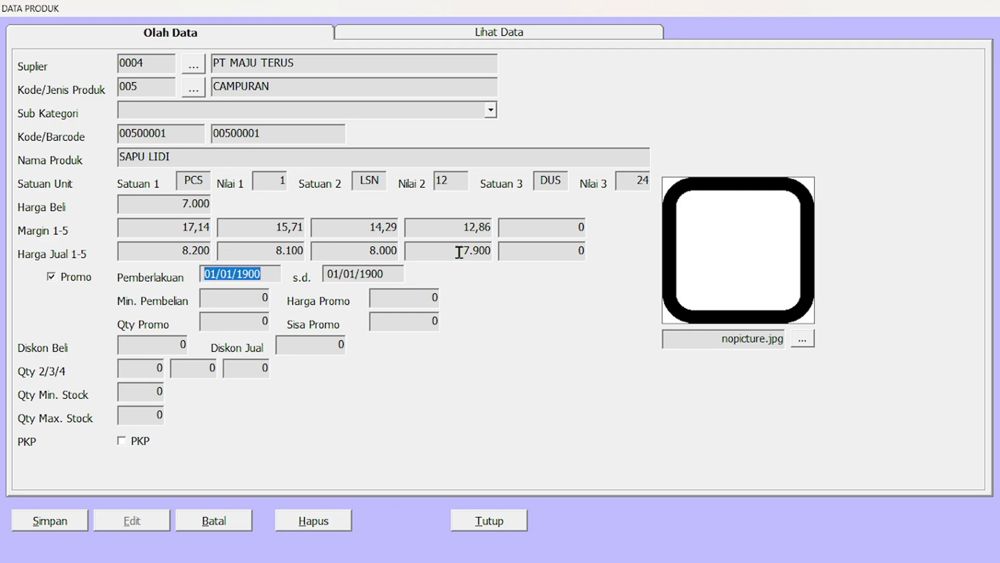
pyautogui.write('27/')
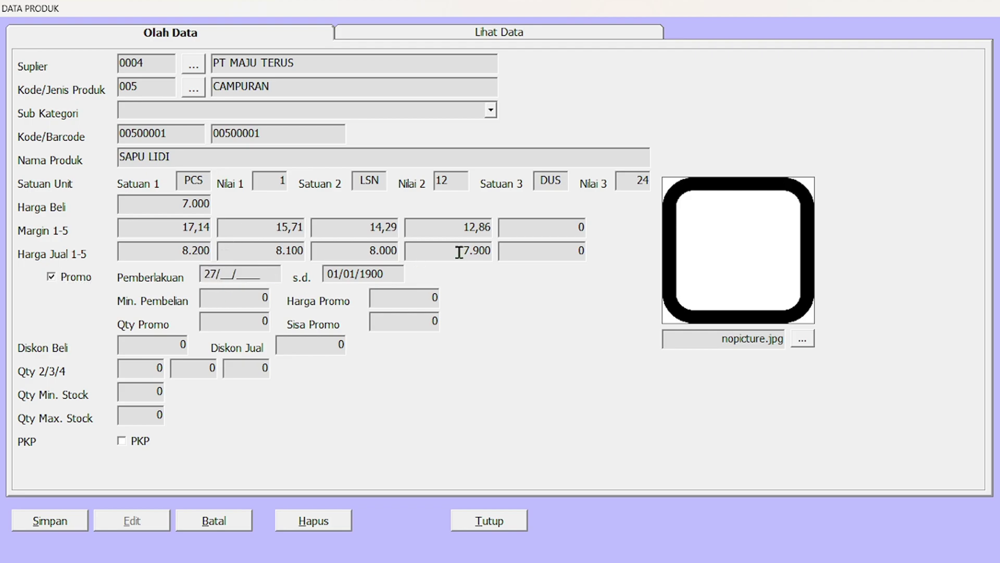
pyautogui.write('03/2025')
pyautogui.press('Return')
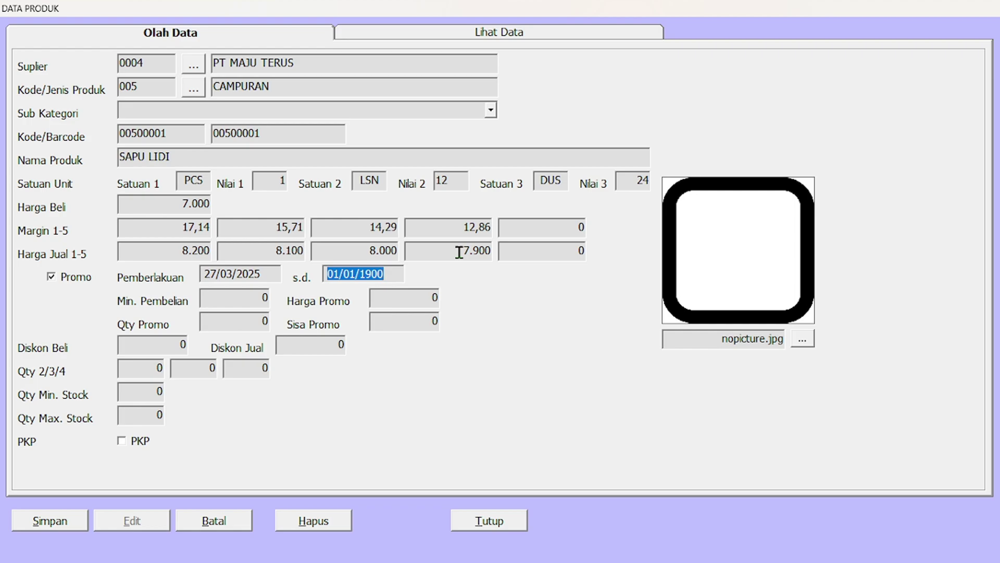
pyautogui.press('BackSpace')
pyautogui.write('30/')
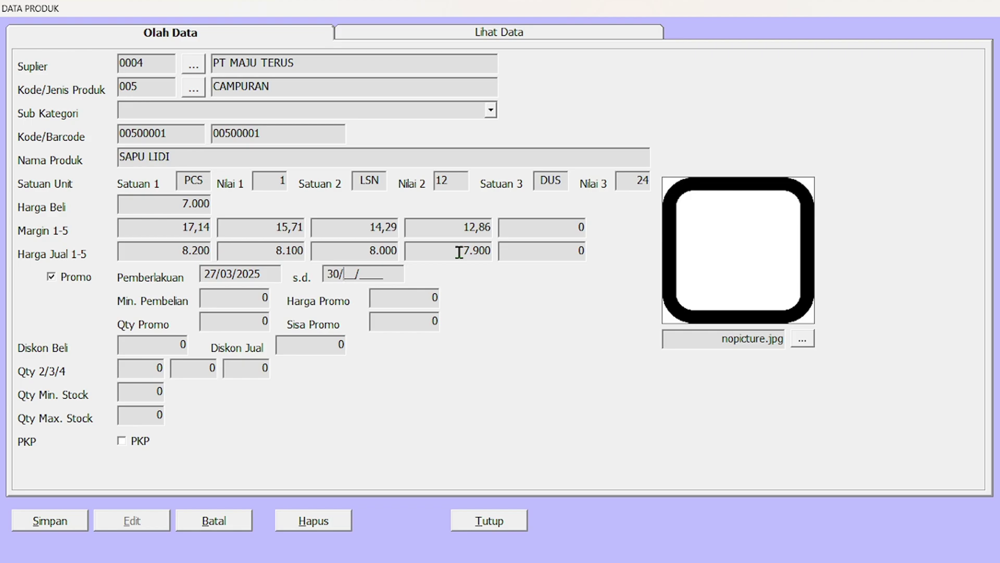
pyautogui.write('03/200')
pyautogui.press('BackSpace')
pyautogui.write('25')
pyautogui.press('Return')
# Reset the minimum purchase to 0 and set the promotion price to 7.500.
pyautogui.write('200000')
pyautogui.press('Tab')
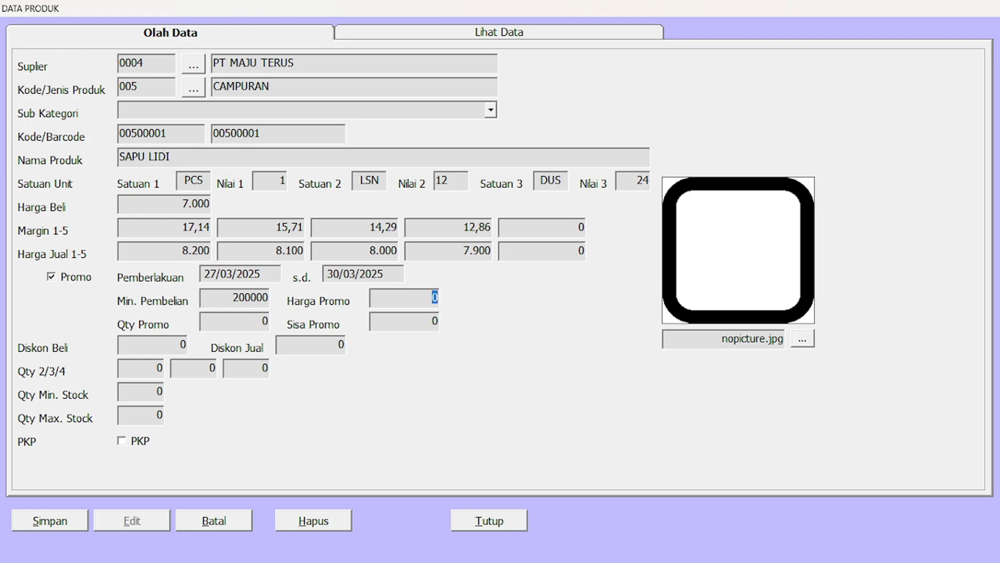
pyautogui.doubleClick(250, 301)
pyautogui.write('0')
pyautogui.press('Tab')
pyautogui.write('7500')
pyautogui.press('Tab')
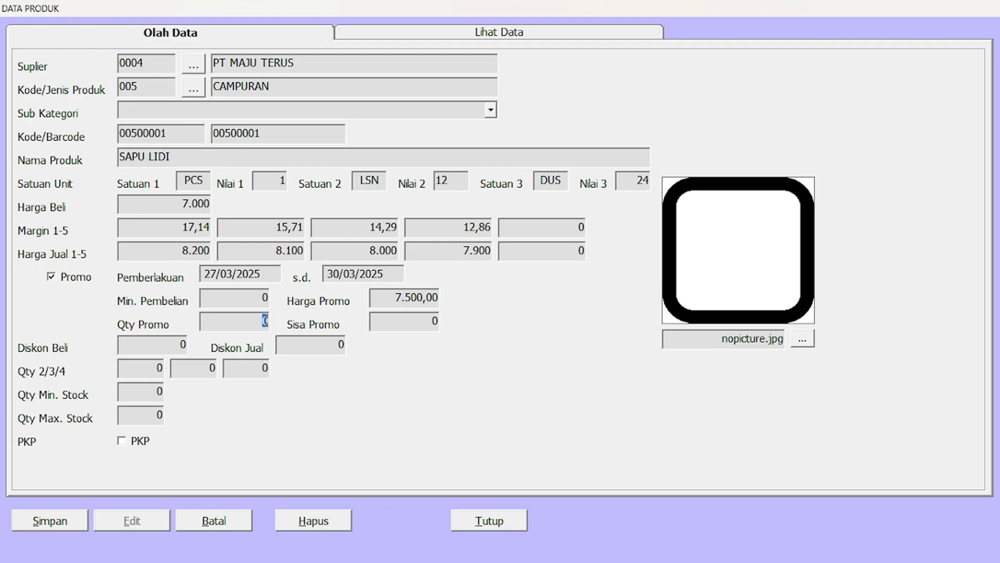
# Set promo quantity 50 and remaining promo quantity 50.
pyautogui.write('1')
pyautogui.press('BackSpace')
pyautogui.write('50')
pyautogui.press('Tab')
pyautogui.write('50')
pyautogui.press('Tab')
# Enter quantities 6, 12 and 24, minimum stock 50 and maximum stock 100.
pyautogui.press('Tab')
pyautogui.press('Tab')
pyautogui.write('6')
pyautogui.press('Tab')
pyautogui.write('12')
pyautogui.press('Tab')
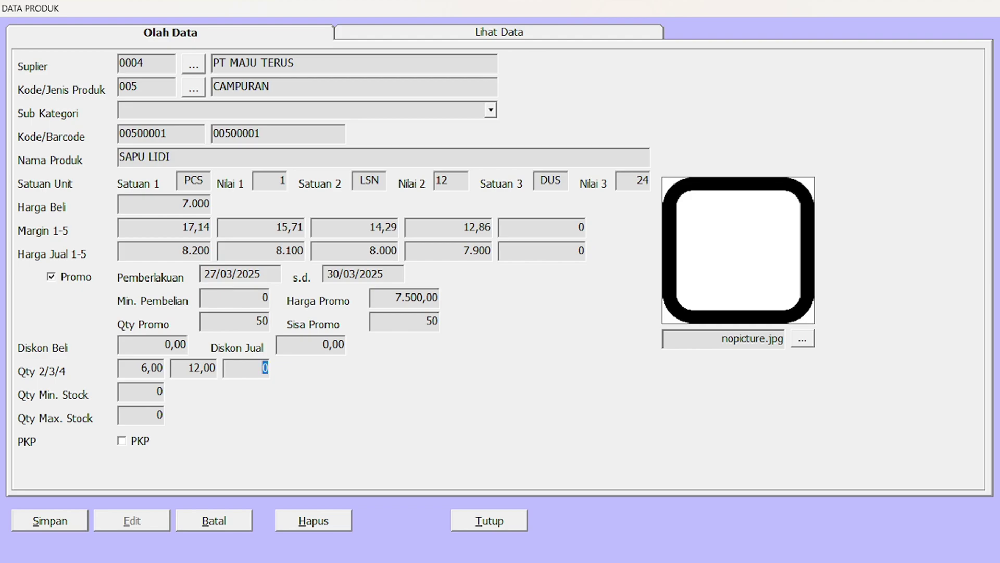
pyautogui.write('24')
pyautogui.press('Tab')
pyautogui.write('50')
pyautogui.press('Tab')
pyautogui.write('100')
# Toggle the PKP checkbox several times, leaving it unchecked.
pyautogui.click(127, 444)
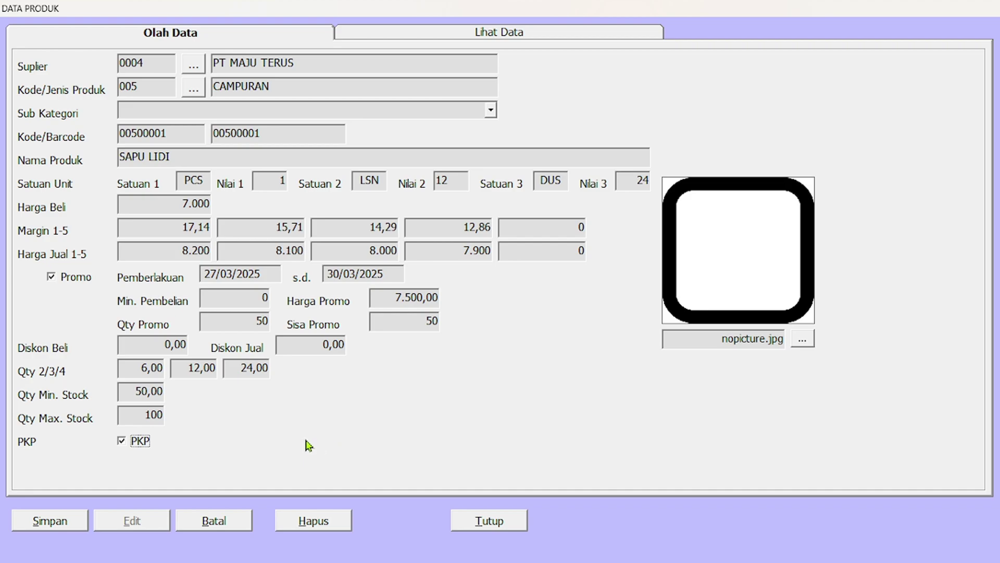
pyautogui.click(125, 444)
pyautogui.click(125, 442)
pyautogui.click(123, 442)
pyautogui.click(123, 443)
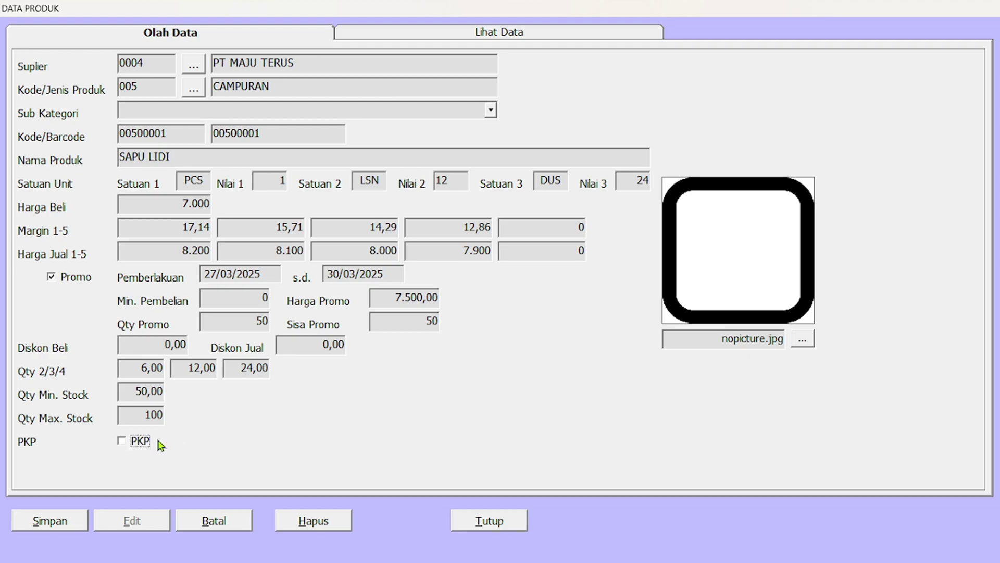
# Save SAPU LIDI and refresh the product list to show item 00500001.
pyautogui.click(56, 521)
pyautogui.click(554, 319)
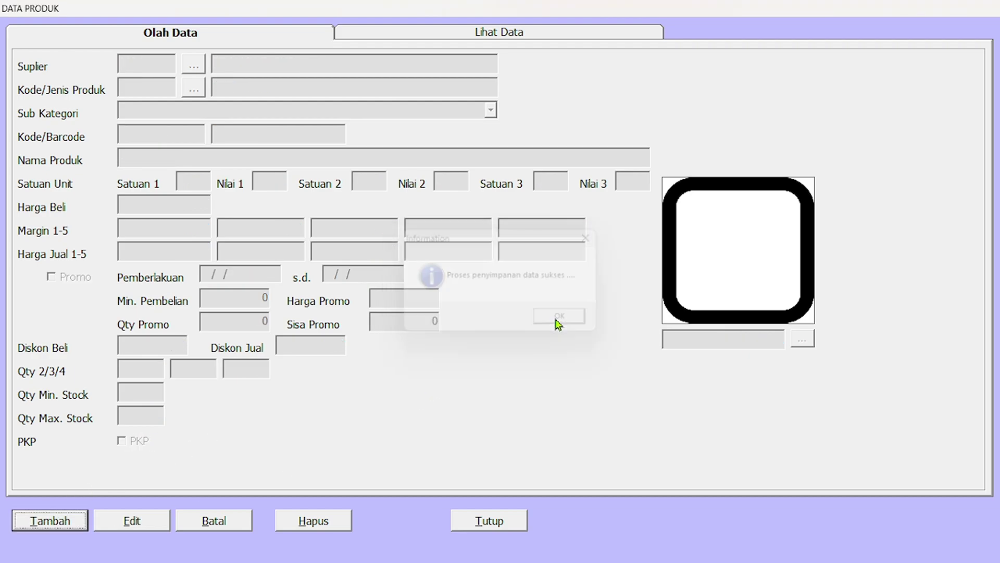
pyautogui.click(515, 34)
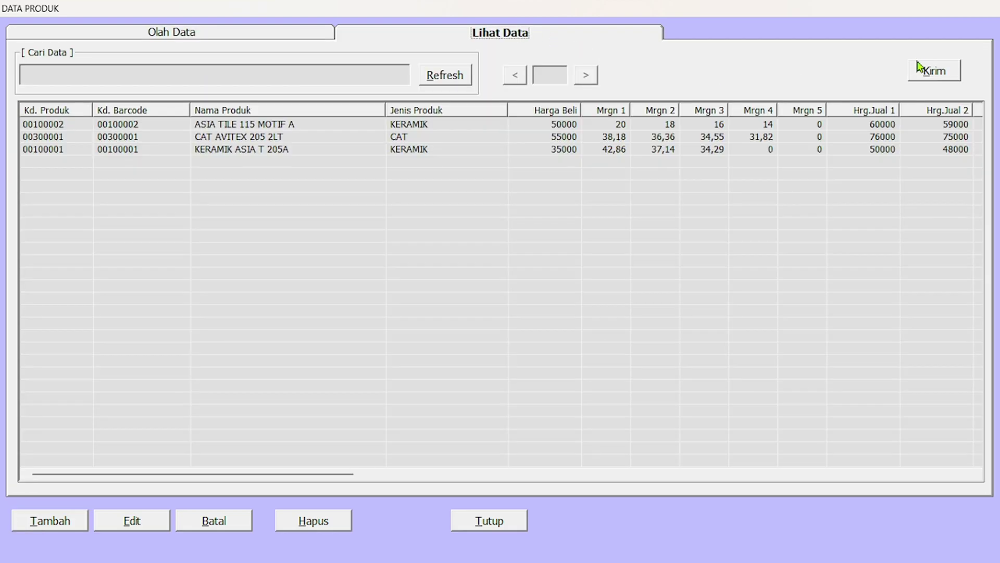
pyautogui.click(446, 79)
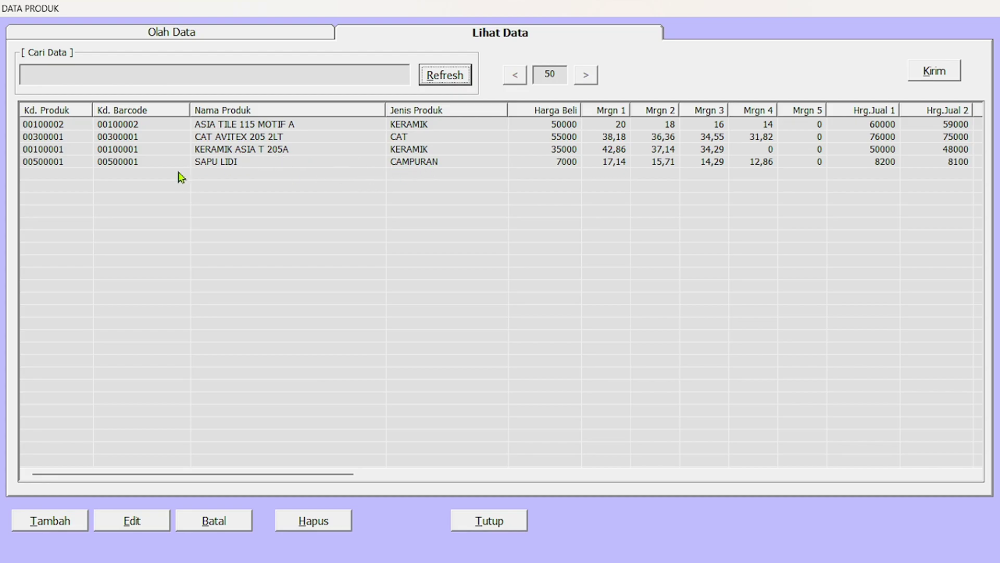
pyautogui.click(196, 37)
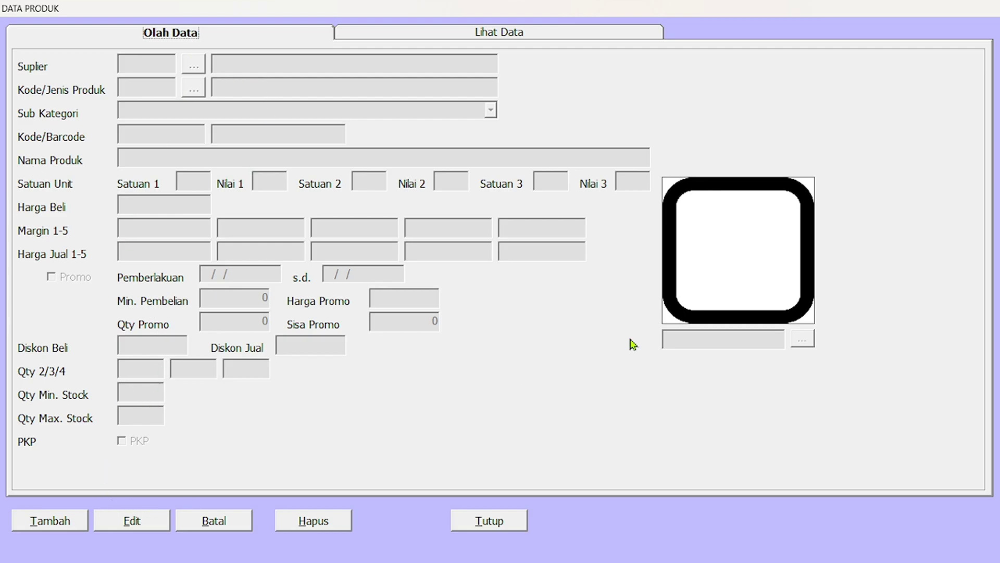
pyautogui.click(515, 35)
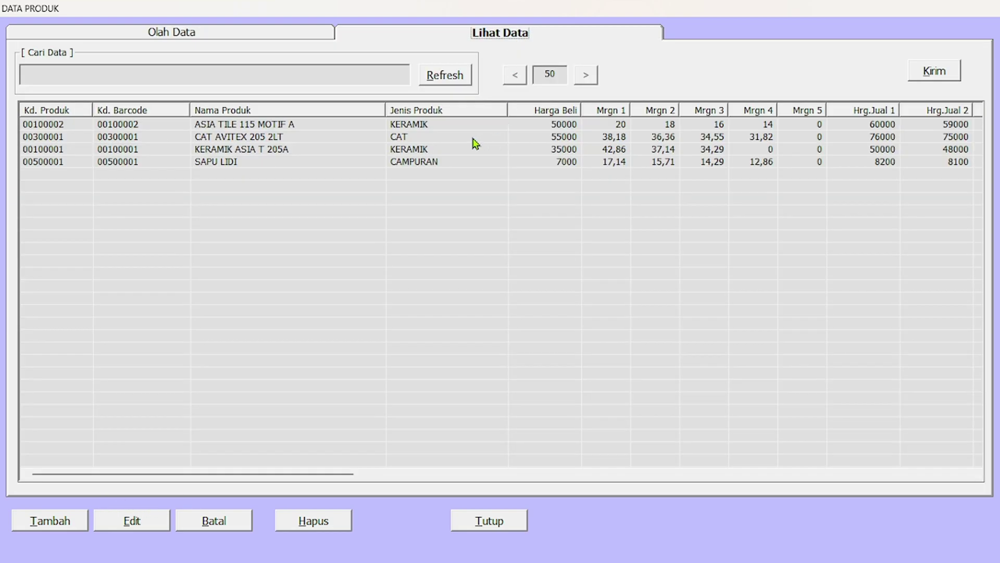
# Open KERAMIK ASIA T 205A for editing and load picture 001.3998.jpg.
pyautogui.doubleClick(417, 152)
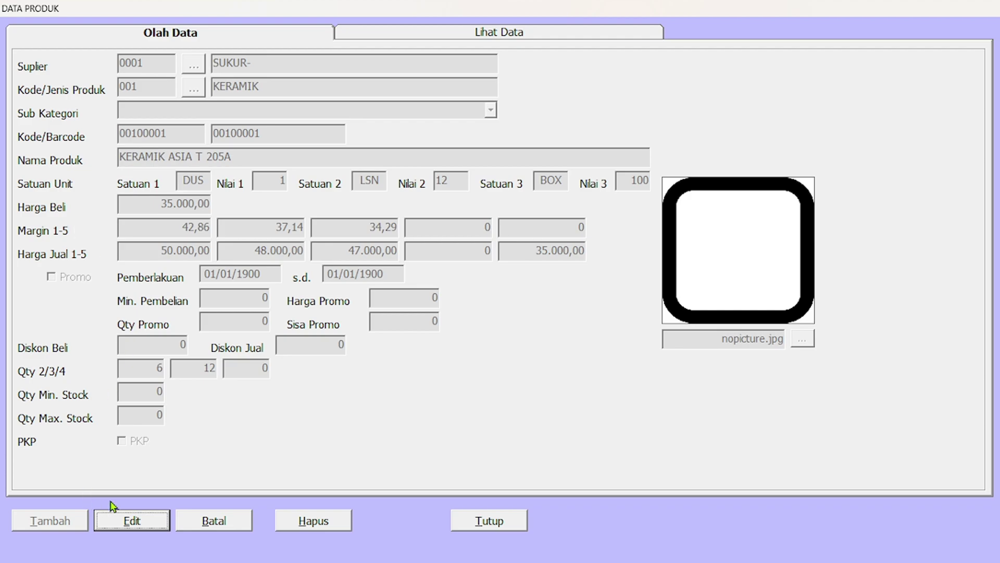
pyautogui.click(132, 521)
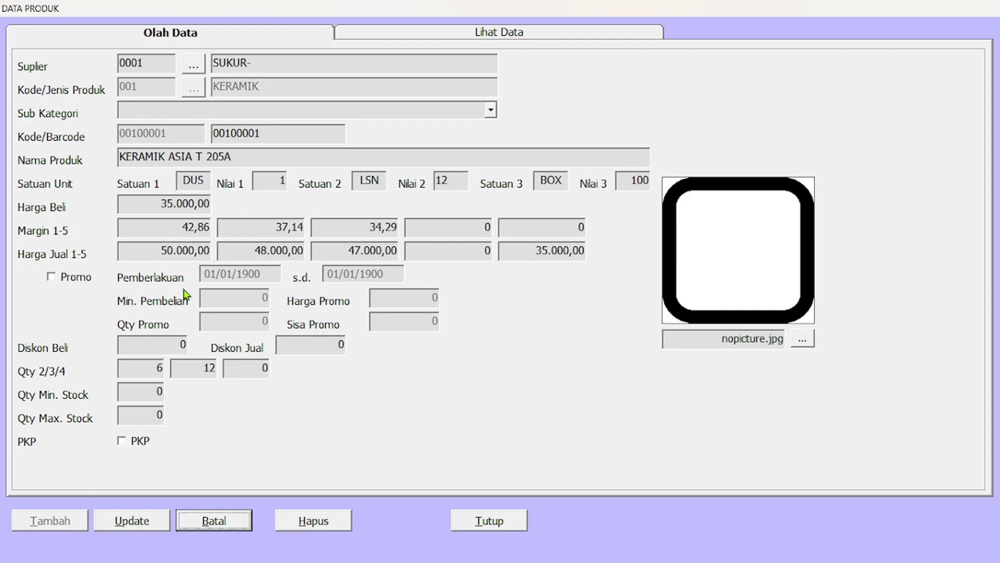
pyautogui.click(803, 340)
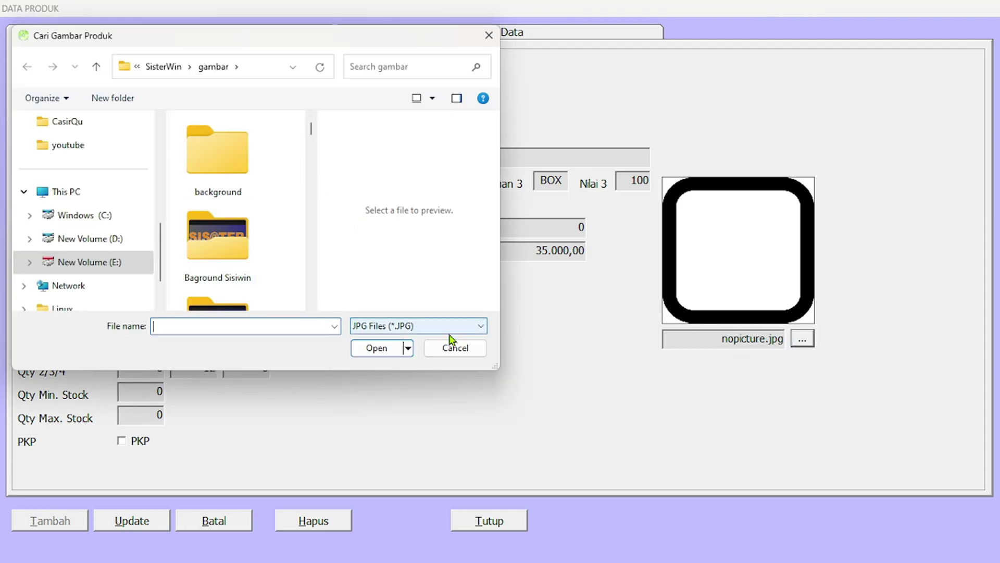
pyautogui.scroll(-5, 265, 238)
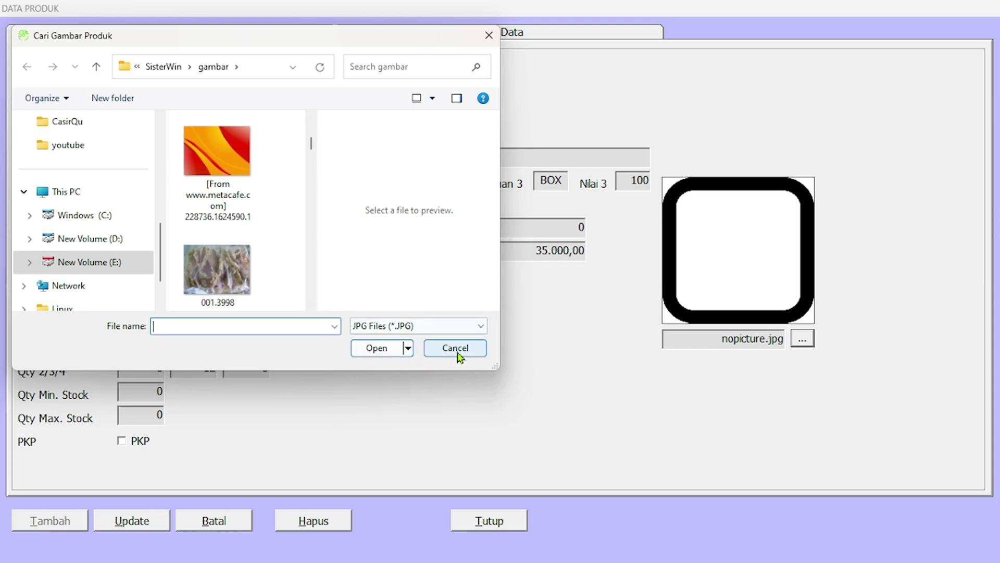
pyautogui.click(225, 287)
pyautogui.click(376, 347)
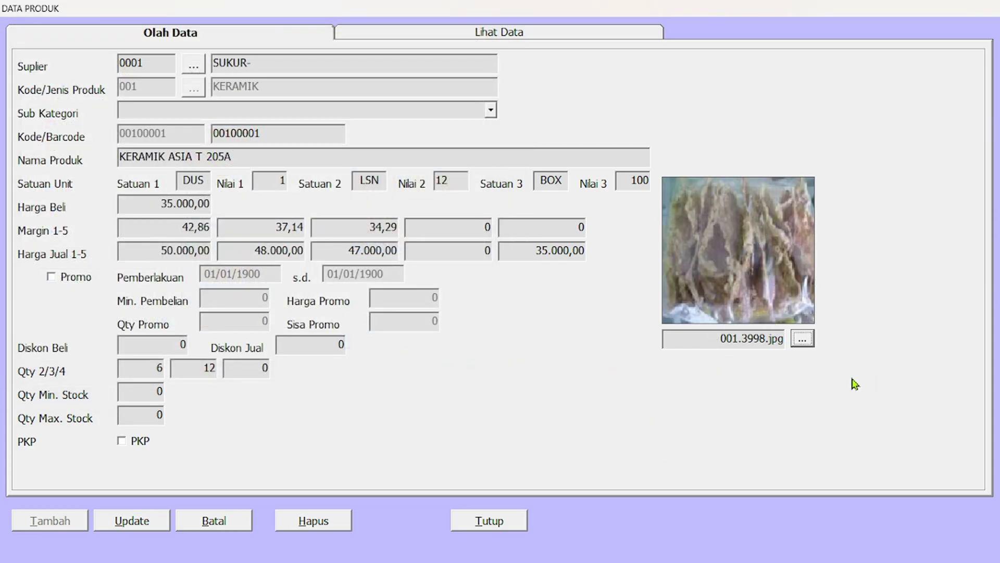
# Save the updated record, dismiss the confirmations and return to the product list.
pyautogui.click(127, 522)
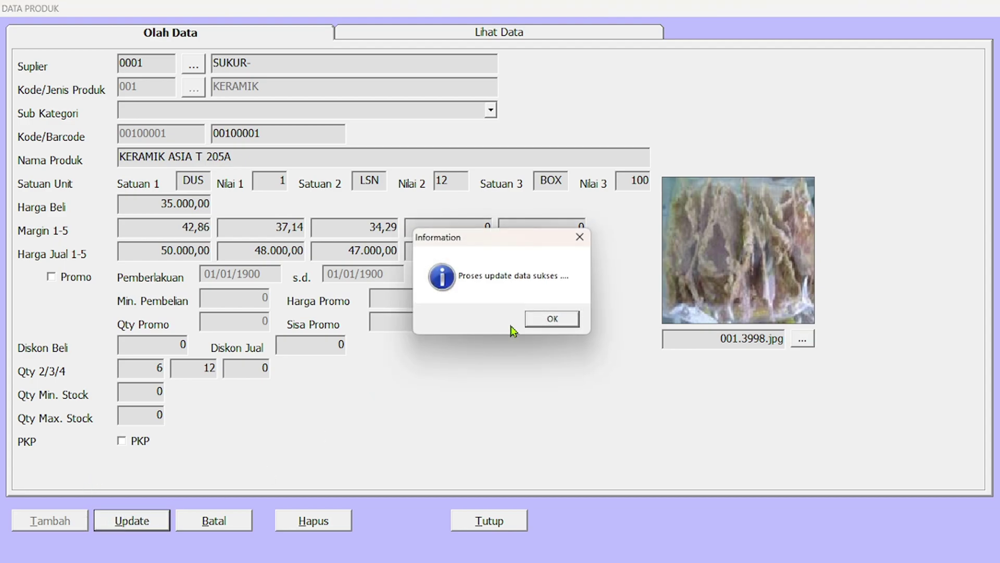
pyautogui.click(556, 322)
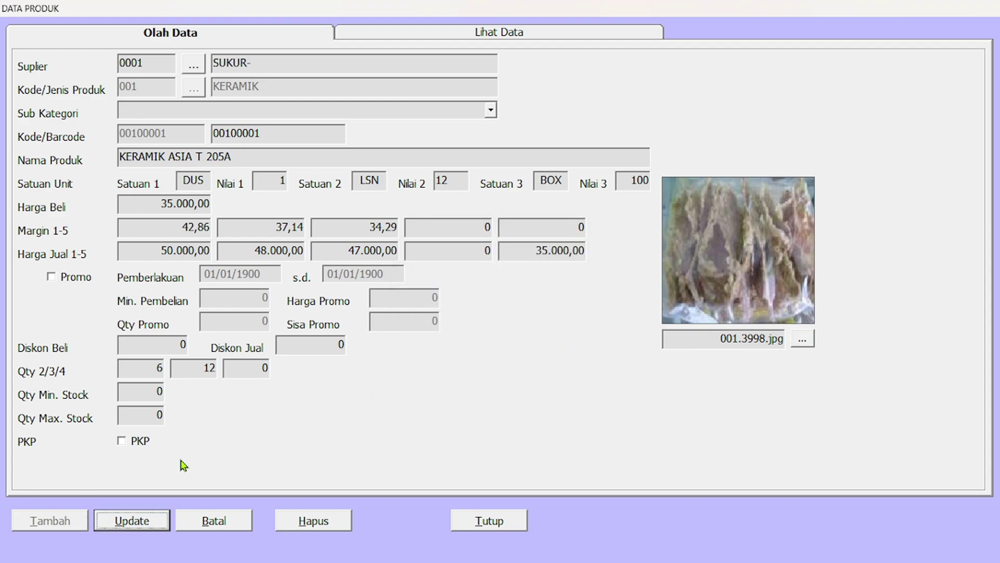
pyautogui.click(129, 523)
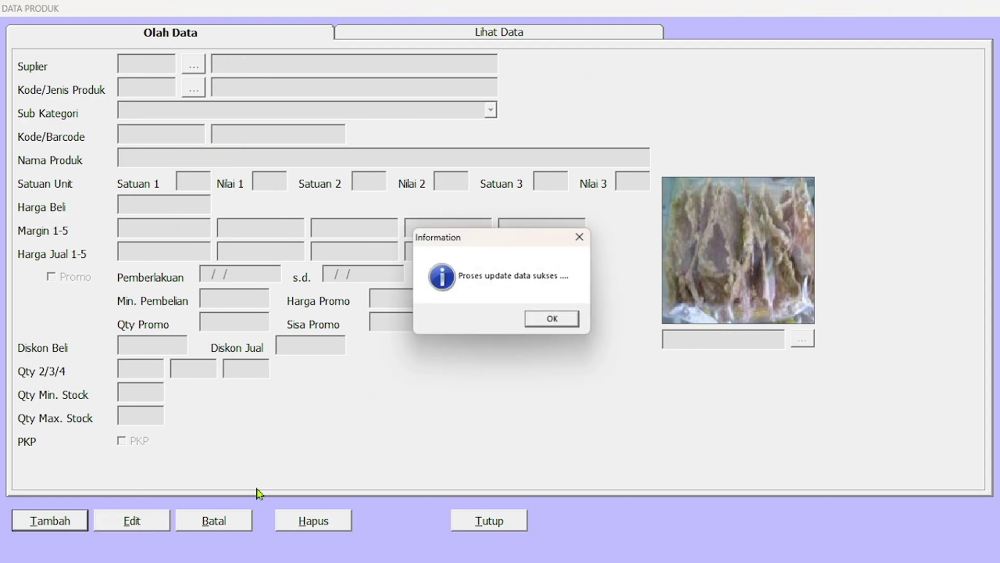
pyautogui.click(551, 318)
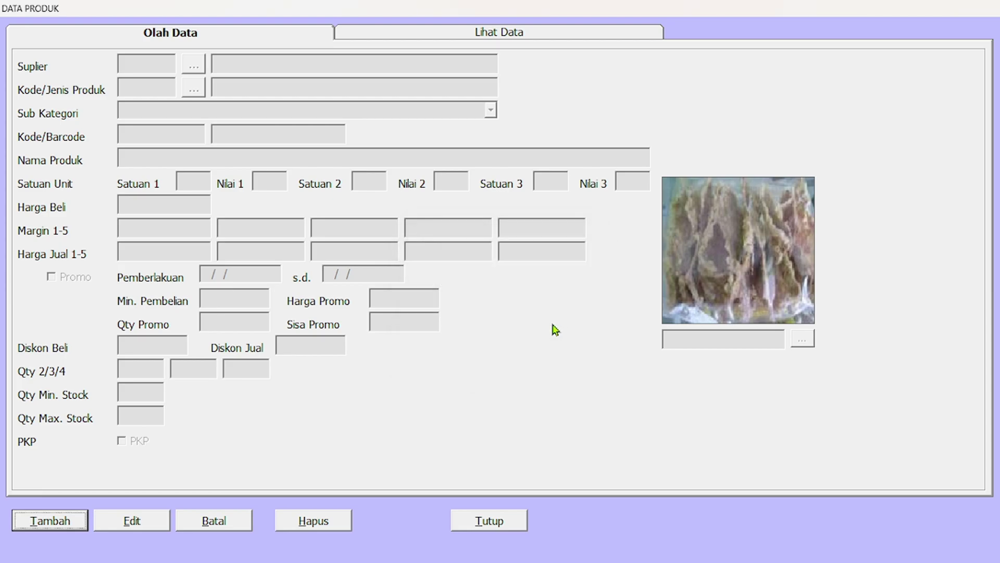
pyautogui.click(558, 36)
# Open the CAT AVITEX 205 2LT, SAPU LIDI and ASIA TILE 115 MOTIF A product details in turn.
pyautogui.click(456, 81)
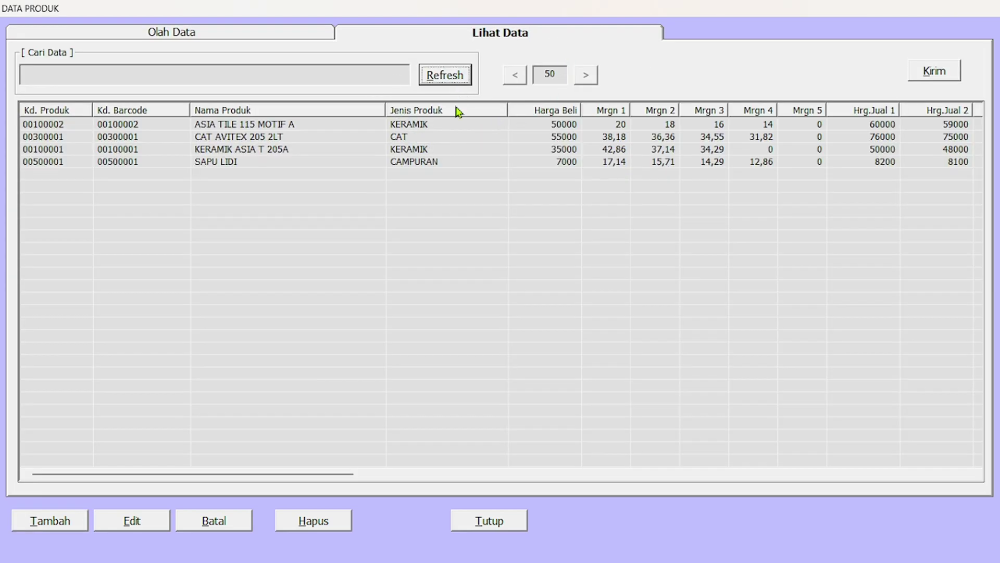
pyautogui.doubleClick(414, 137)
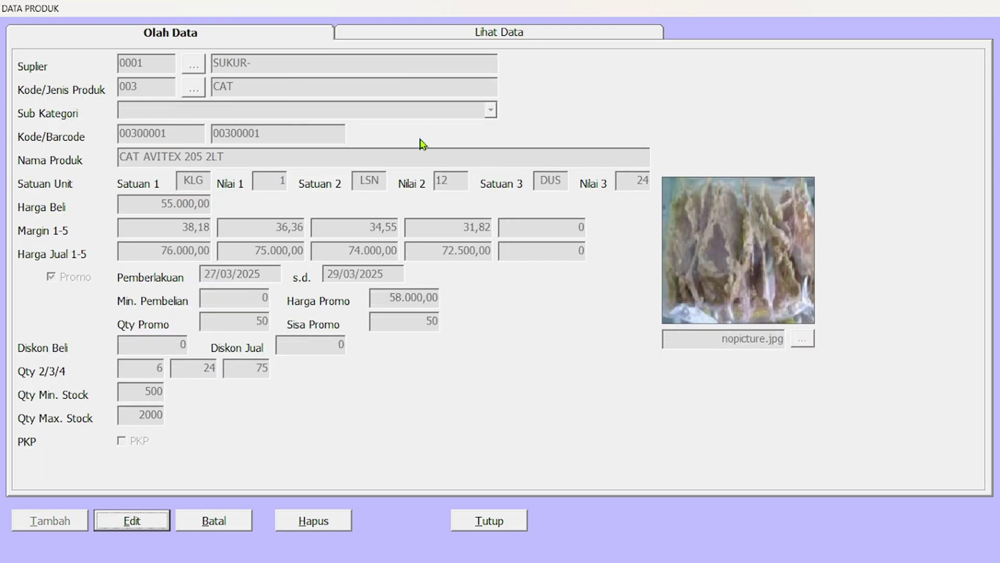
pyautogui.click(535, 33)
pyautogui.doubleClick(404, 161)
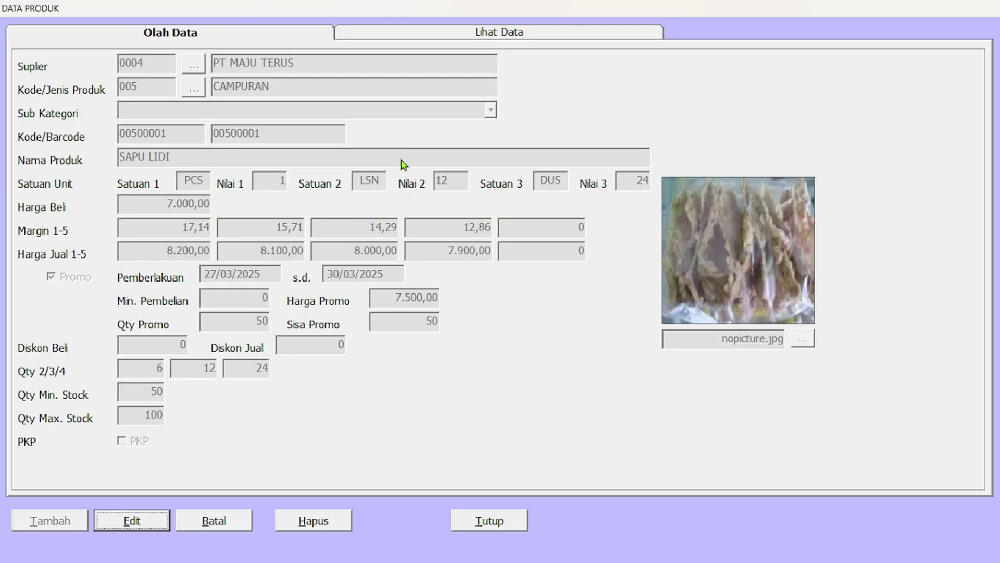
pyautogui.click(479, 33)
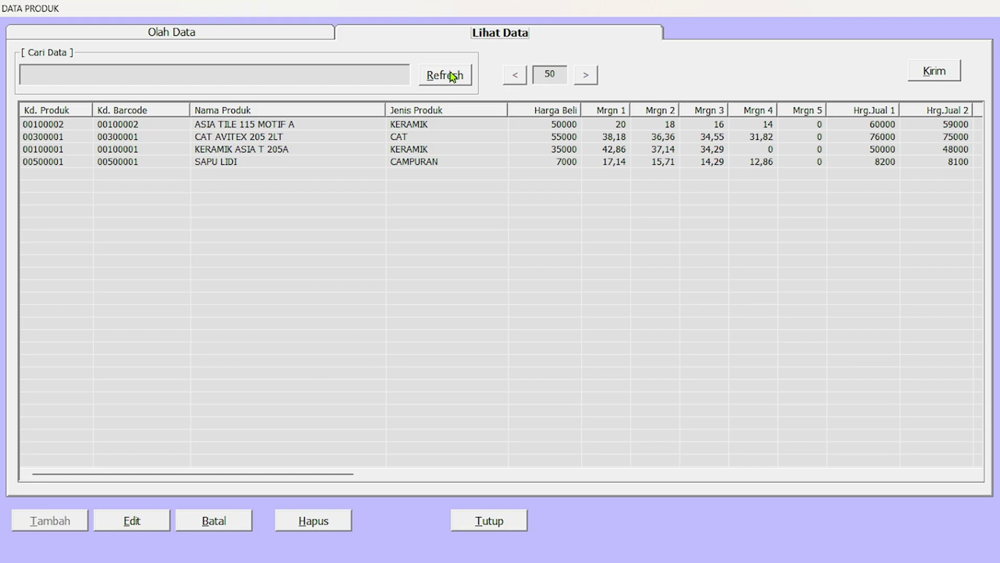
pyautogui.doubleClick(397, 127)
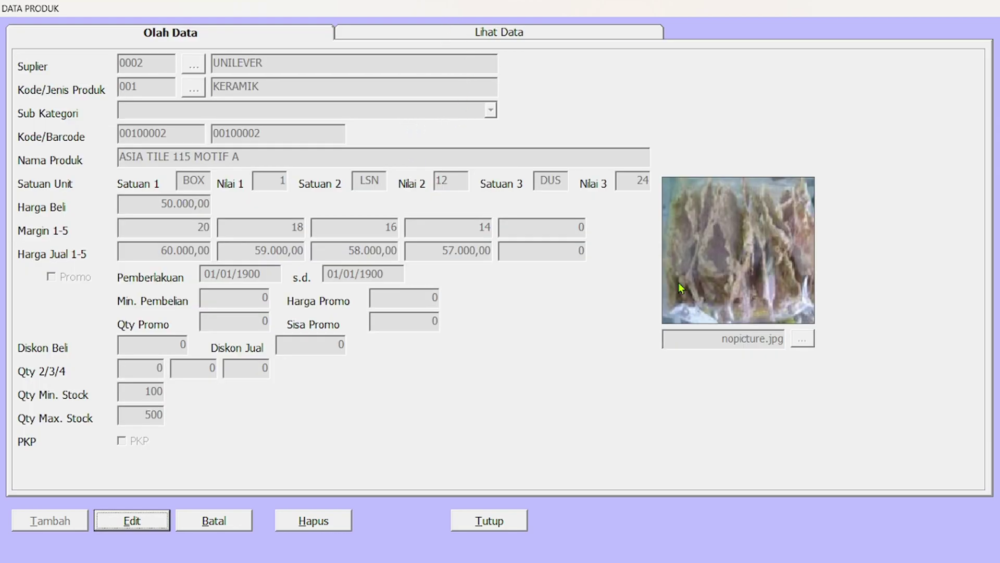
pyautogui.click(499, 34)
pyautogui.click(254, 34)
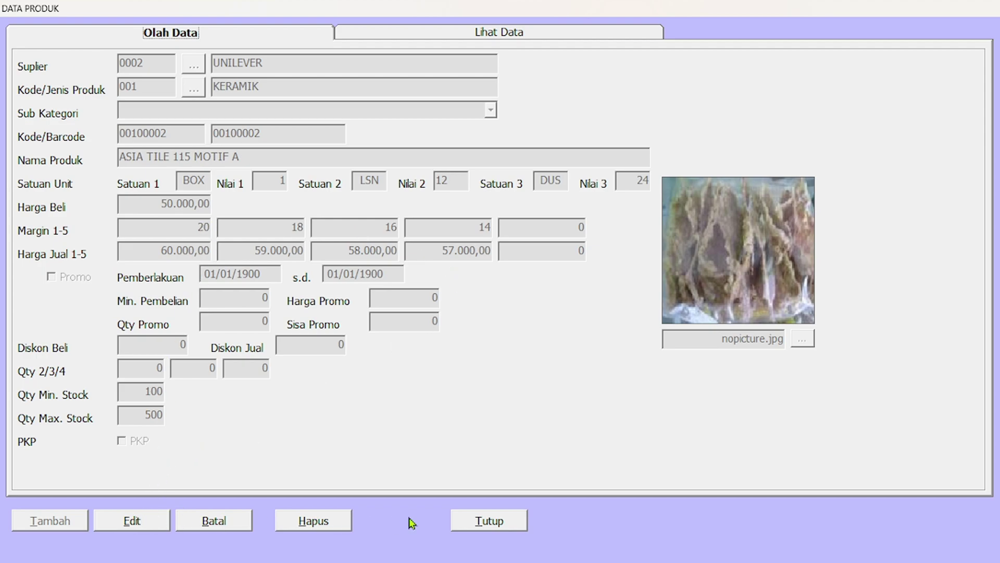
# Back in Lihat Data, select SAPU LIDI and request its deletion with Hapus.
pyautogui.click(433, 39)
pyautogui.click(407, 163)
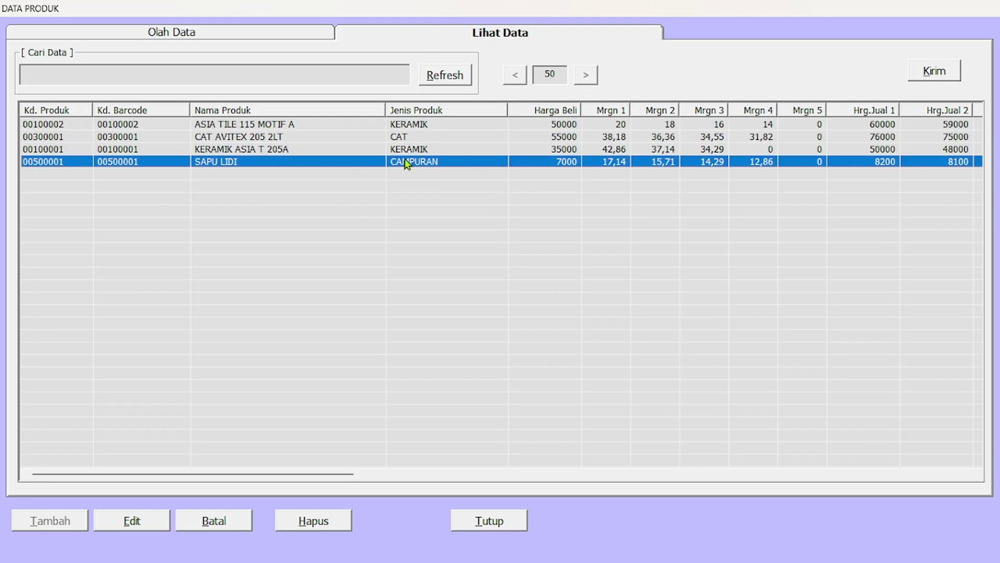
pyautogui.click(319, 532)
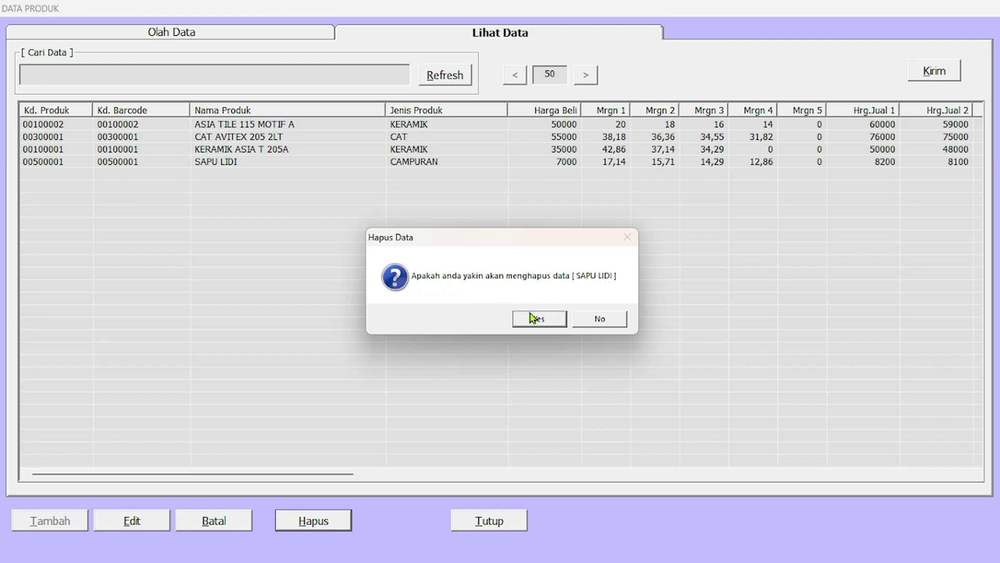
# Answer No to the Hapus Data prompt so SAPU LIDI is kept.
pyautogui.click(601, 319)
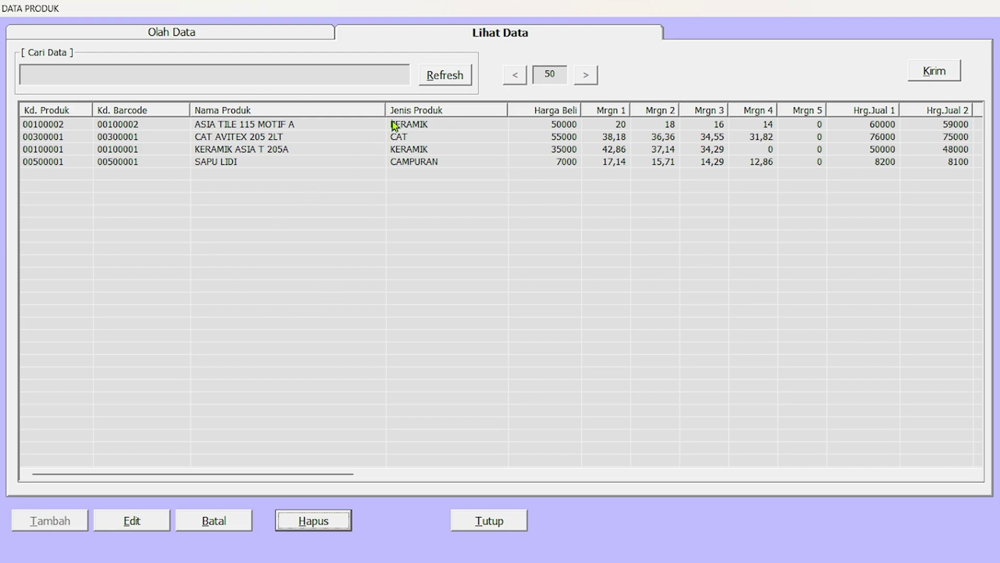
# Close the DATA PRODUK form and open the MasterList Edit Produk price editor.
pyautogui.click(494, 523)
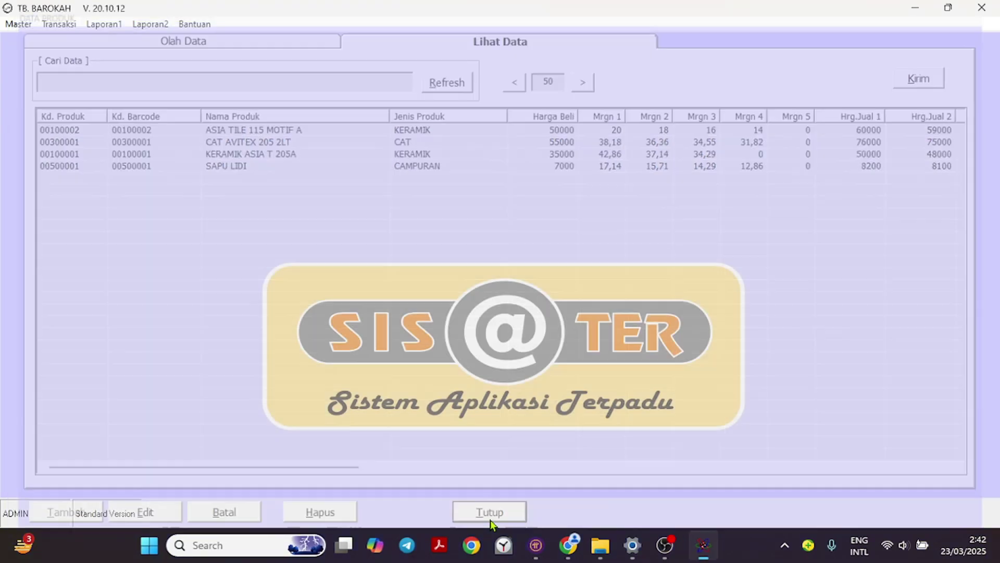
pyautogui.click(23, 24)
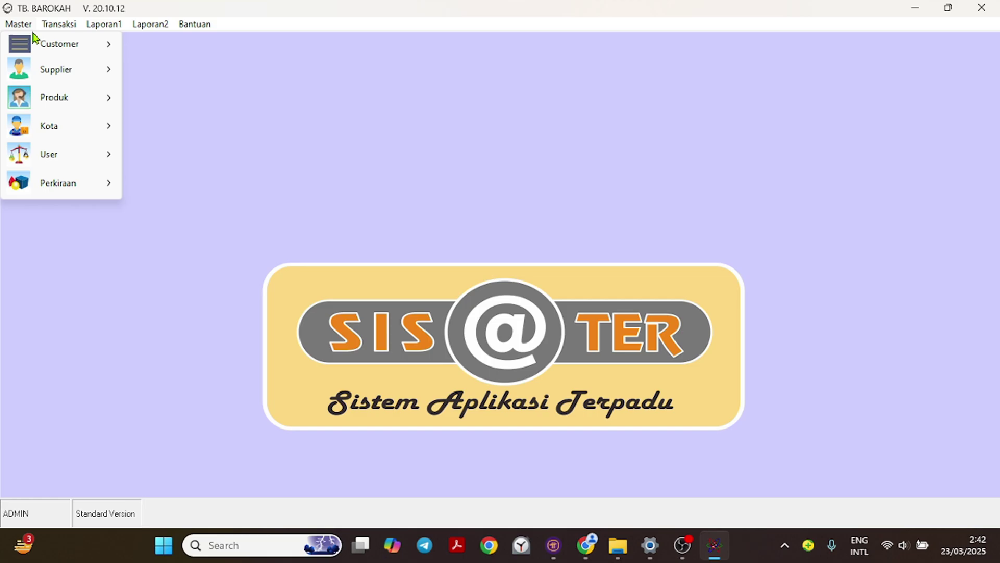
pyautogui.moveTo(63, 98)
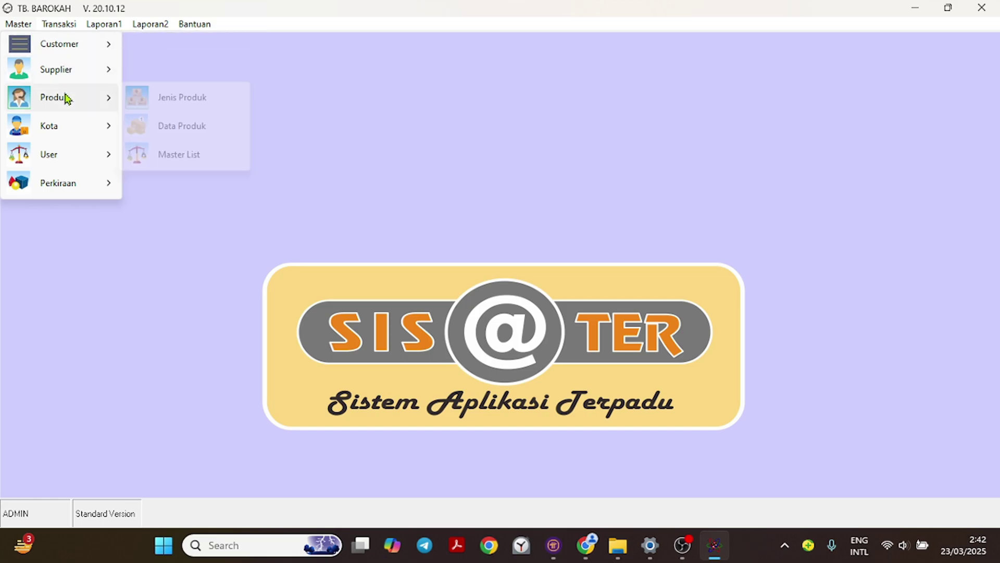
pyautogui.click(190, 156)
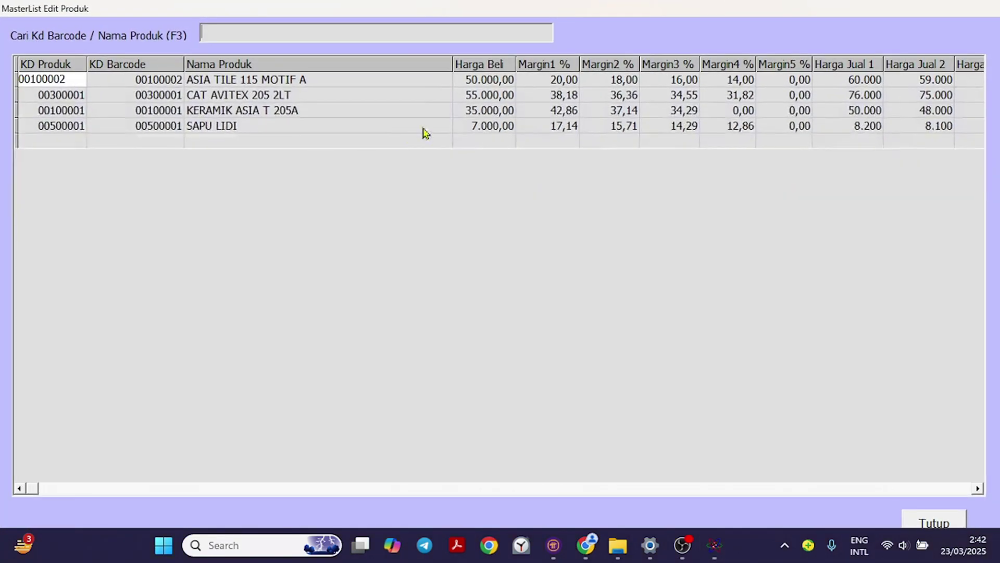
# Search the Master List by name for 'SAPU' to show the SAPU LIDI row.
pyautogui.click(437, 34)
pyautogui.write('SP')
pyautogui.press('Return')
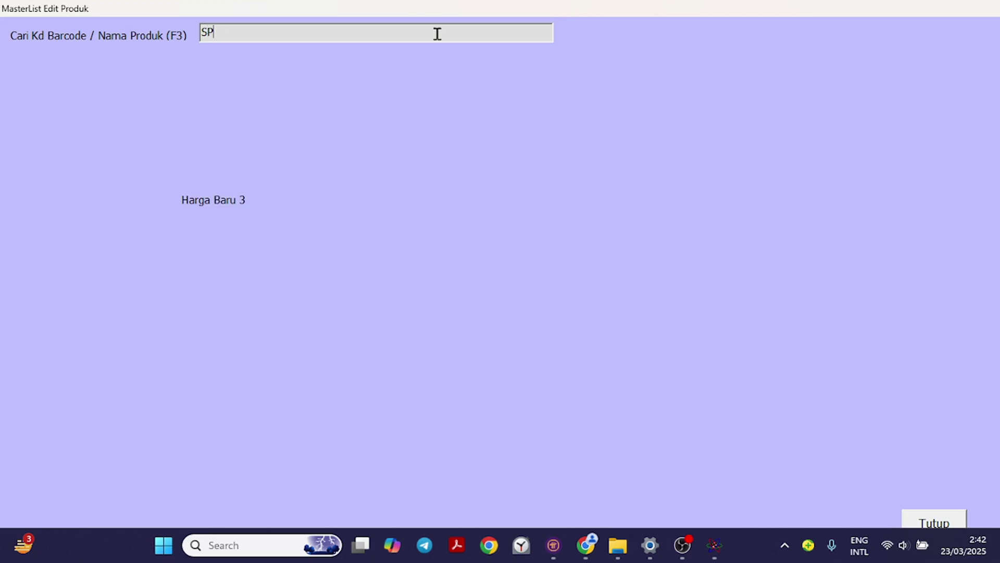
pyautogui.write('SAPU')
pyautogui.press('Return')
# Set SAPU LIDI's Harga Jual 1 to 8500.
pyautogui.press('Return')
pyautogui.press('Return')
pyautogui.press('Return')
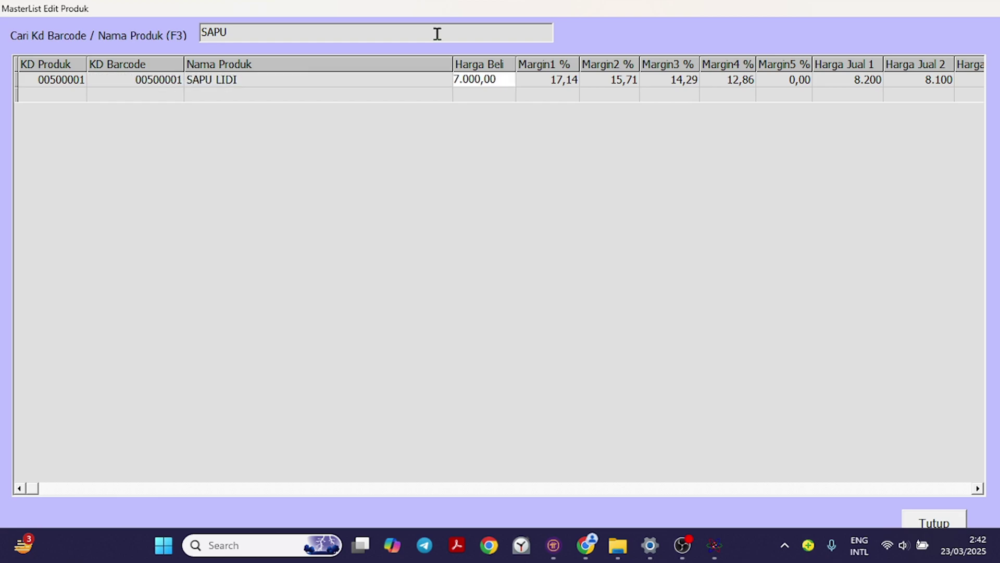
pyautogui.press('Return')
pyautogui.press('Return')
pyautogui.press('Return')
pyautogui.press('Return')
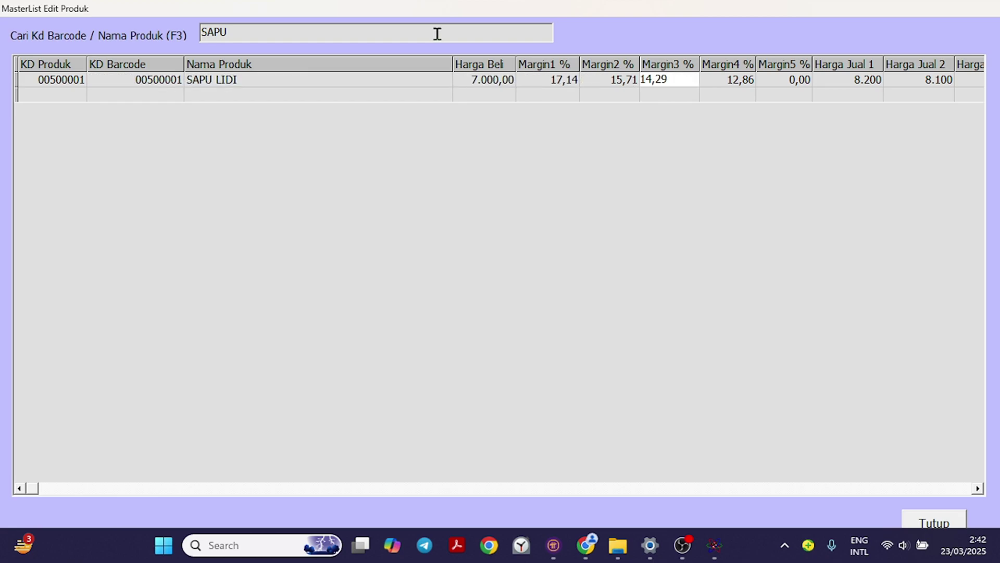
pyautogui.press('Return')
pyautogui.press('Return')
pyautogui.press('Return')
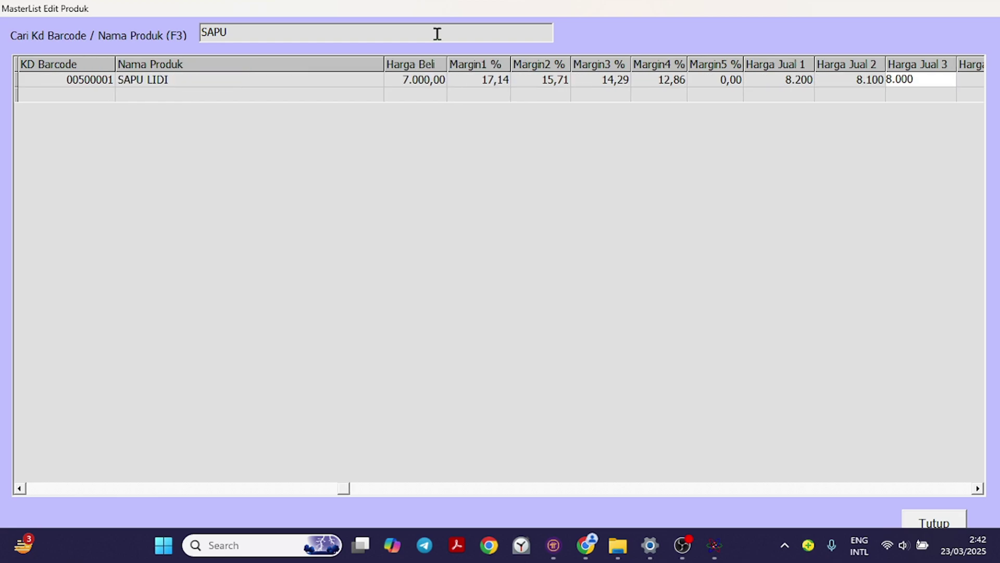
pyautogui.press('Left')
pyautogui.press('Left')
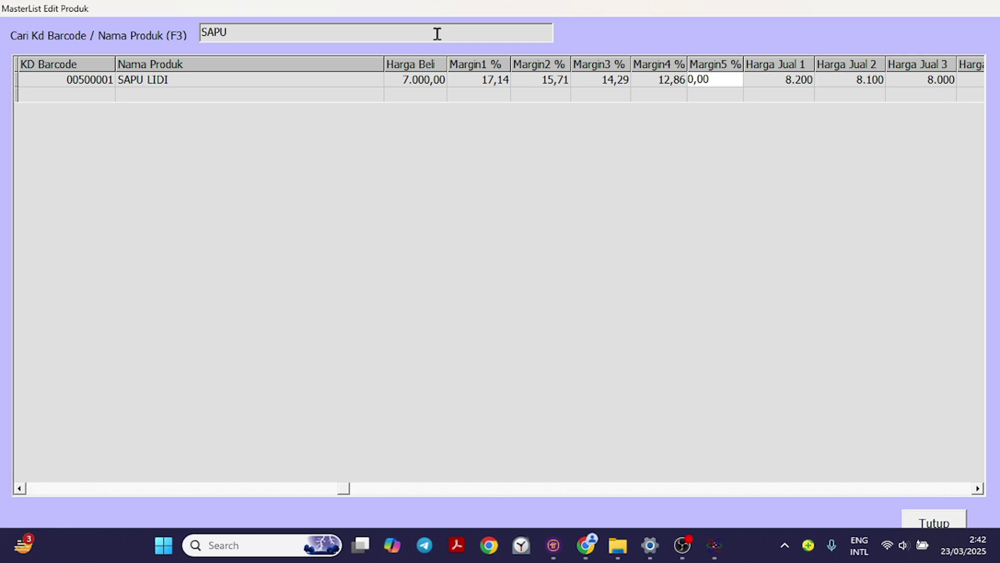
pyautogui.press('Return')
pyautogui.write('85')
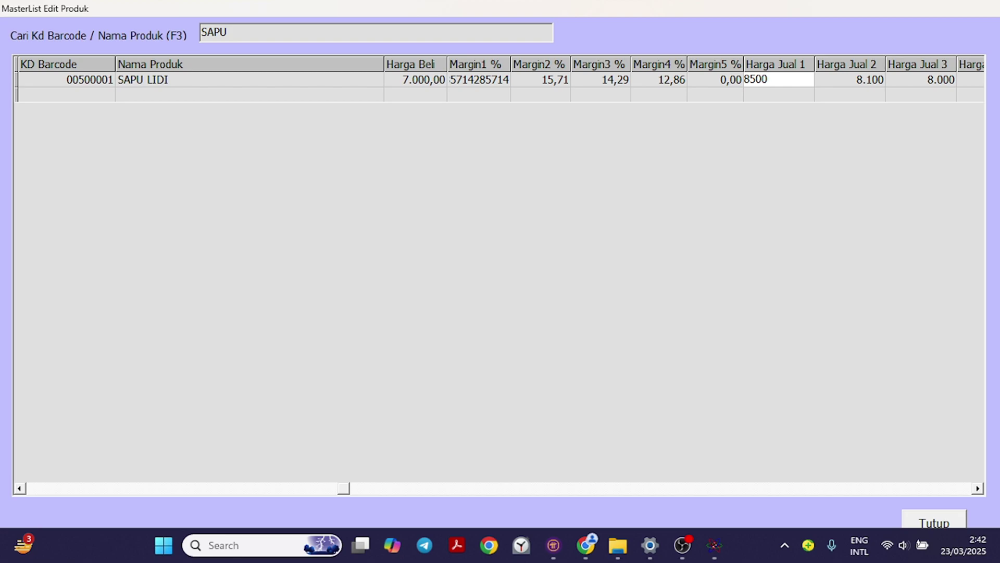
pyautogui.press('Left')
pyautogui.press('Left')
# Set SAPU LIDI's Harga Jual 2 to 8300 and review the other price and margin columns.
pyautogui.press('Right')
pyautogui.press('Right')
pyautogui.press('Right')
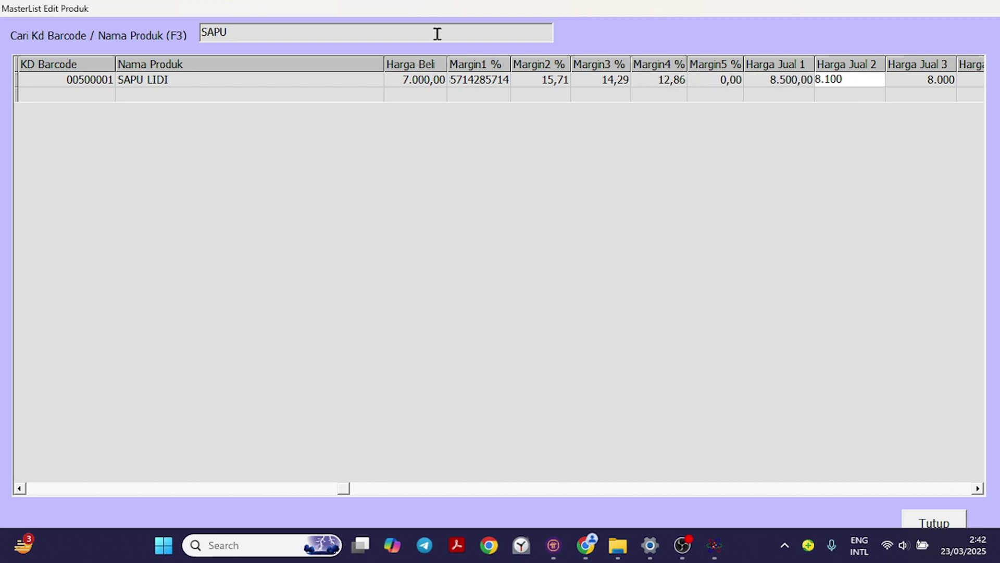
pyautogui.press('Return')
pyautogui.write('8')
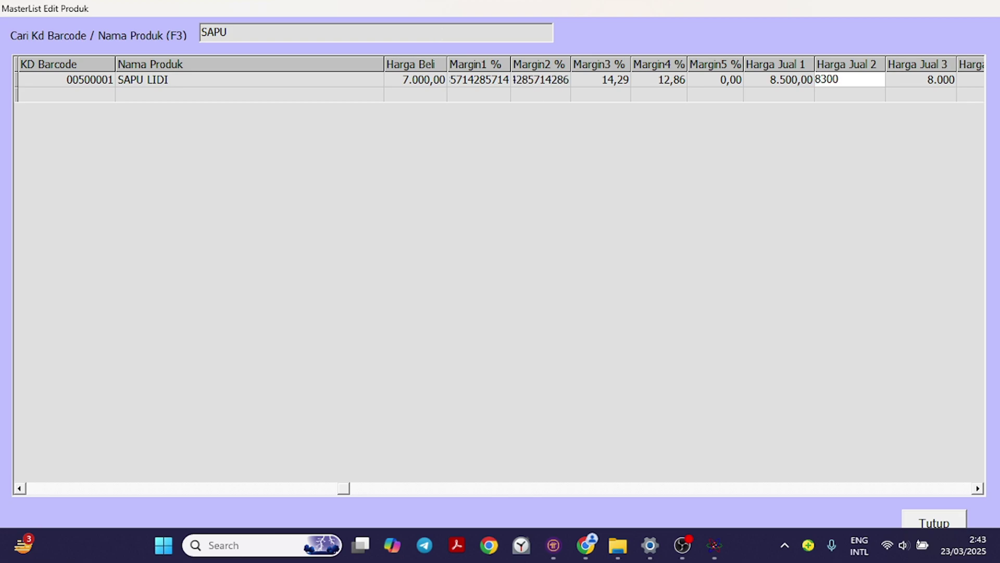
pyautogui.press('Tab')
pyautogui.press('Tab')
pyautogui.press('Tab')
pyautogui.hotkey('shift', 'Tab')
pyautogui.hotkey('shift', 'Tab')
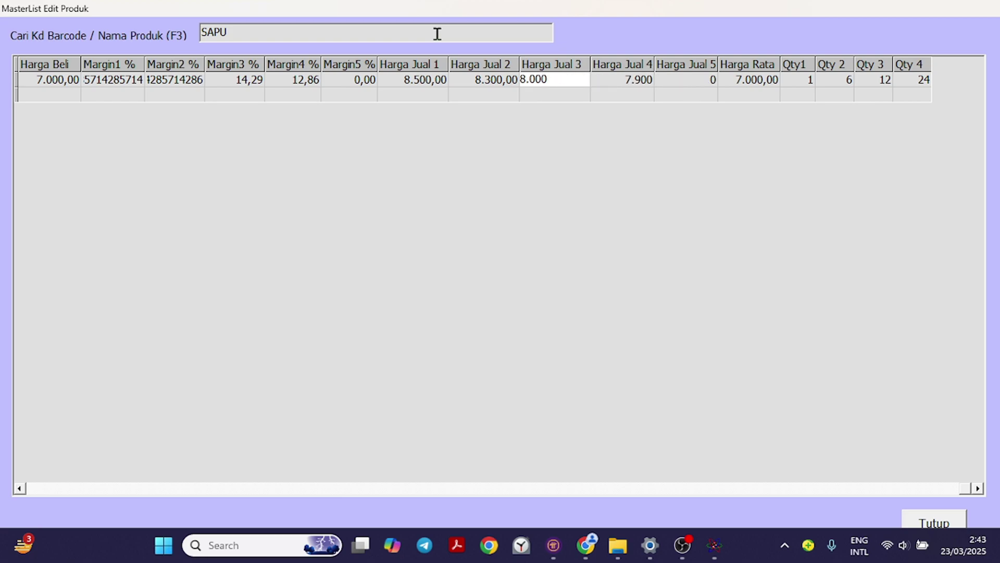
pyautogui.press('Tab')
pyautogui.press('Tab')
pyautogui.hotkey('shift', 'Tab')
pyautogui.hotkey('shift', 'Tab')
pyautogui.hotkey('shift', 'Tab')
pyautogui.hotkey('shift', 'Tab')
pyautogui.hotkey('shift', 'Tab')
pyautogui.hotkey('shift', 'Tab')
pyautogui.hotkey('shift', 'Tab')
pyautogui.hotkey('shift', 'Tab')
pyautogui.hotkey('shift', 'Tab')
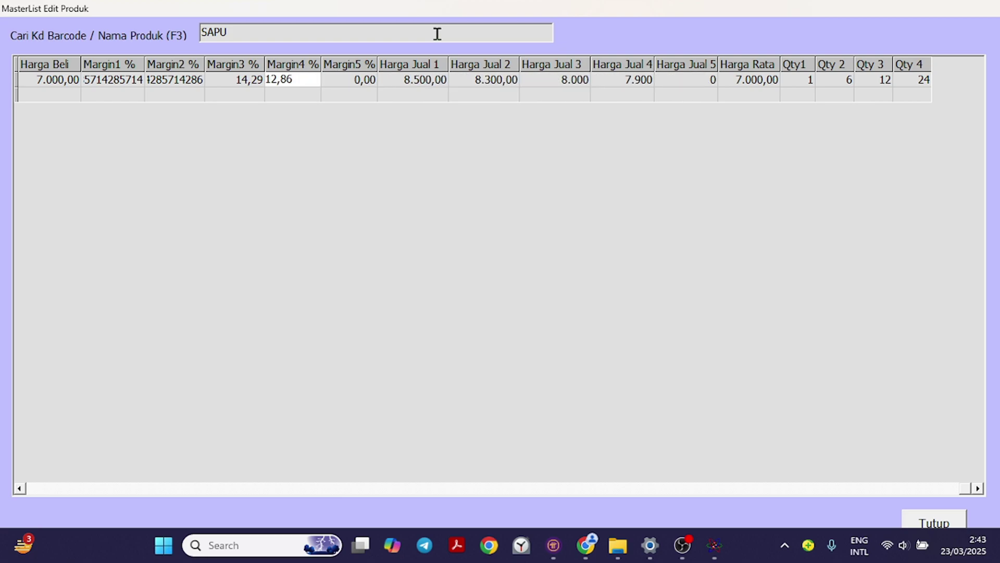
pyautogui.hotkey('shift', 'Tab')
pyautogui.hotkey('shift', 'Tab')
pyautogui.hotkey('shift', 'Tab')
pyautogui.hotkey('shift', 'Tab')
pyautogui.press('Tab')
pyautogui.press('Tab')
pyautogui.press('Tab')
pyautogui.press('Tab')
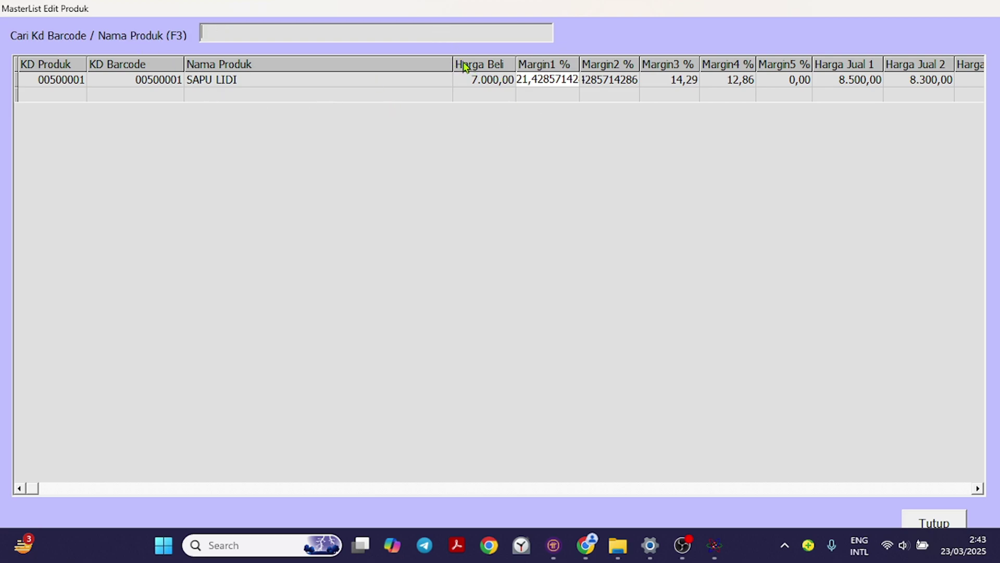
# List products matching 'A' and inspect CAT AVITEX's purchase price and margin.
pyautogui.press('Return')
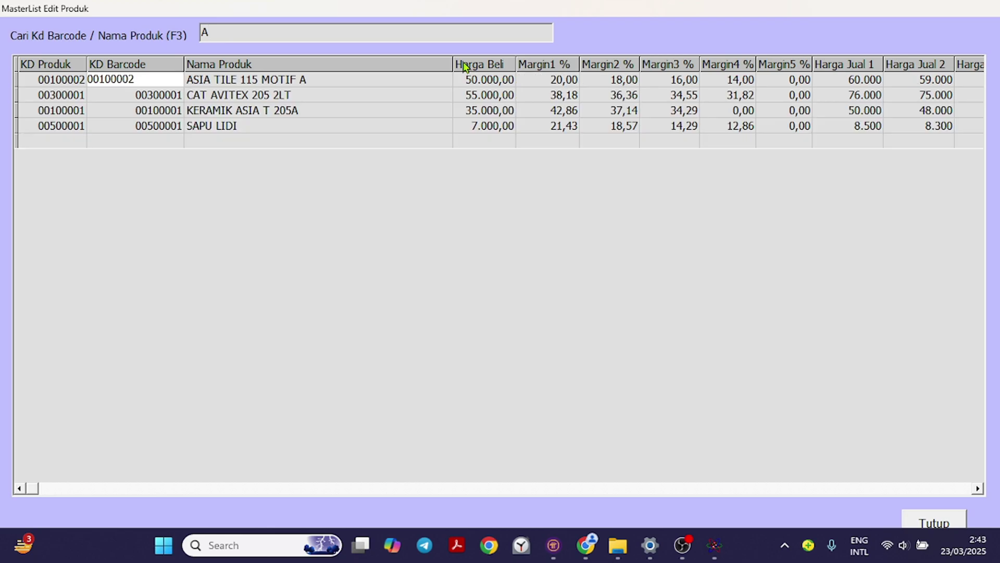
pyautogui.press('Down')
pyautogui.press('Tab')
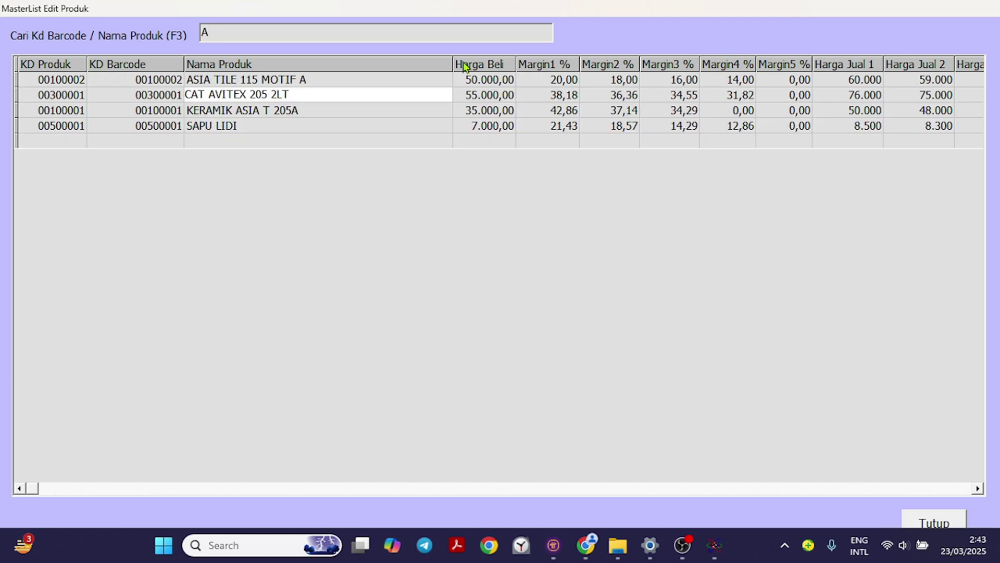
pyautogui.press('Tab')
pyautogui.press('Tab')
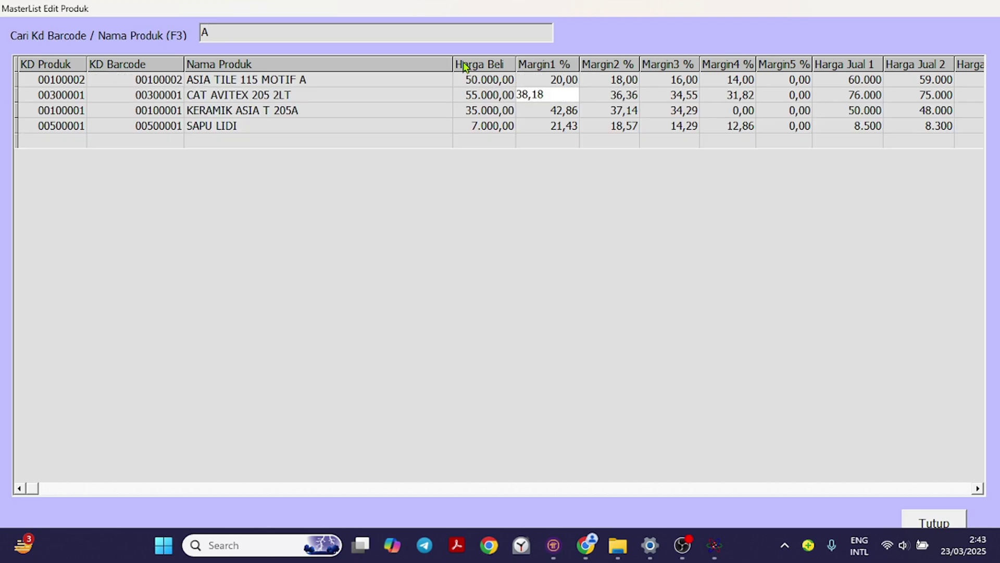
pyautogui.hotkey('shift', 'Tab')
pyautogui.hotkey('shift', 'Tab')
# Step through the product rows to SAPU LIDI, then close the Master List editor.
pyautogui.press('Down')
pyautogui.press('Down')
pyautogui.press('Up')
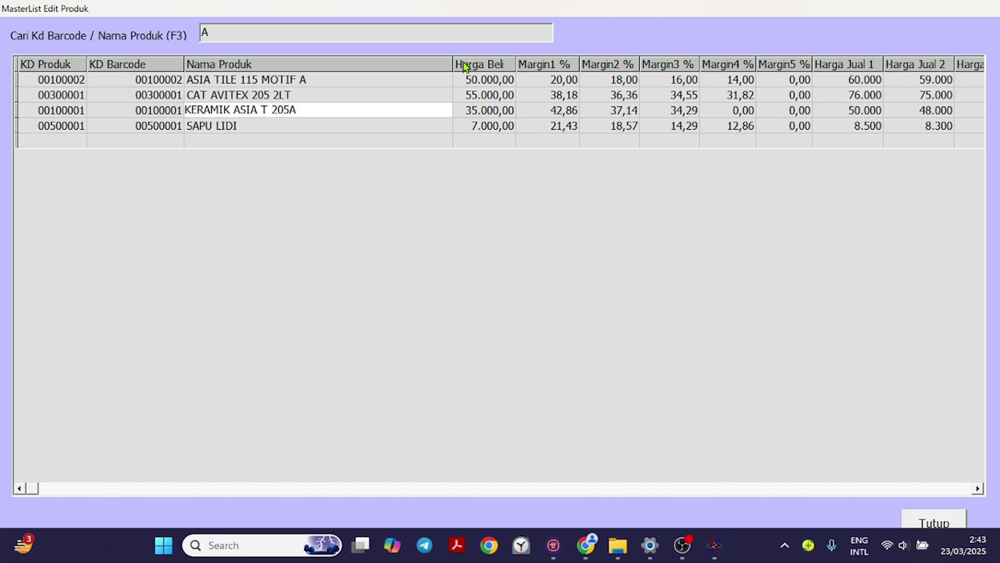
pyautogui.press('Up')
pyautogui.press('Up')
pyautogui.press('Down')
pyautogui.press('Down')
pyautogui.press('Down')
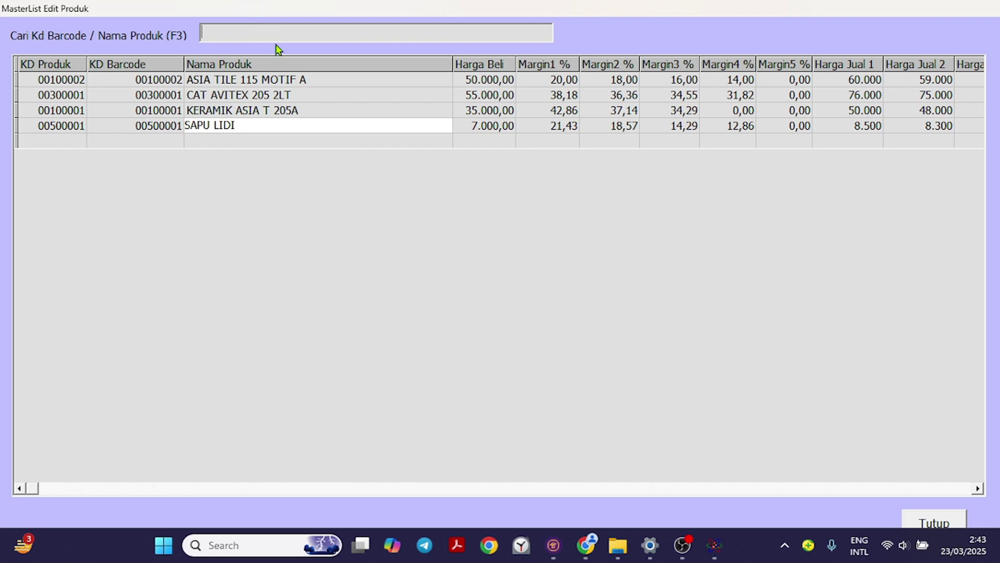
pyautogui.click(936, 523)
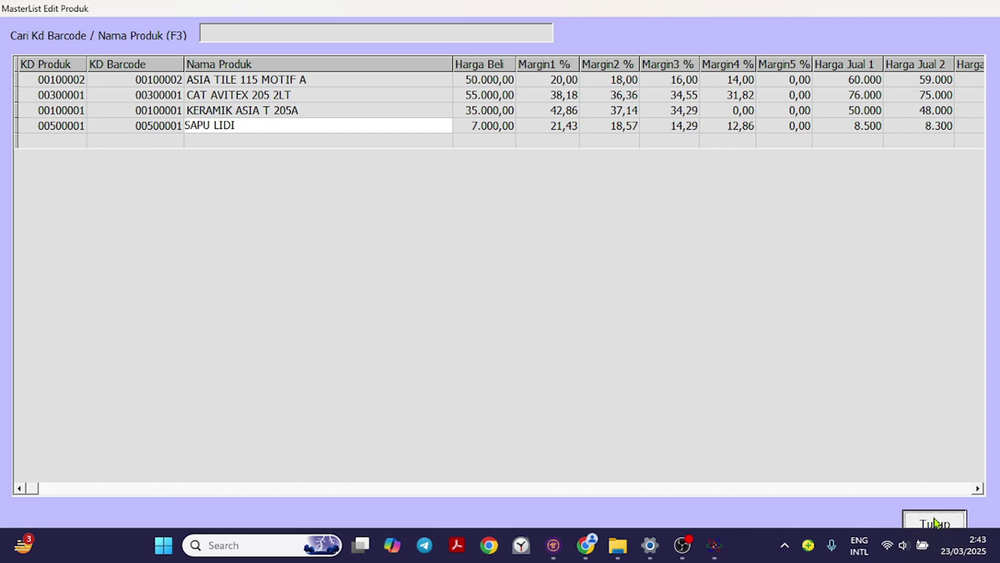
pyautogui.click(21, 25)
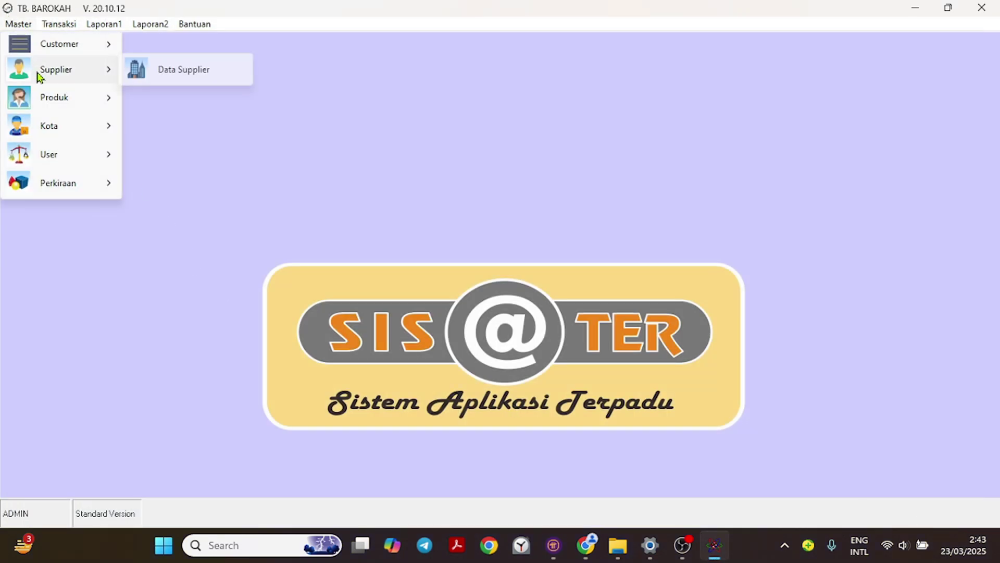
pyautogui.moveTo(73, 102)
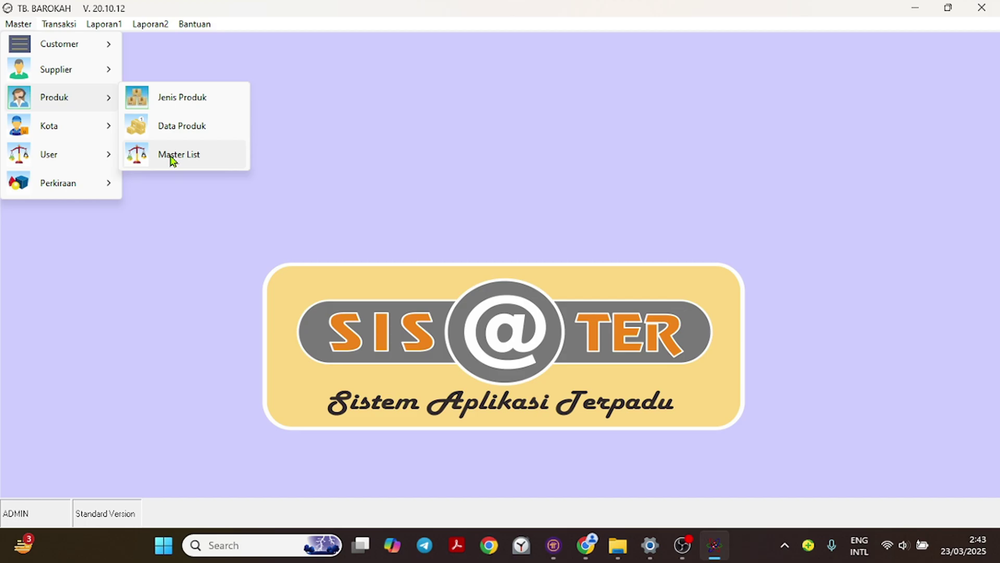
pyautogui.moveTo(48, 131)
pyautogui.click(159, 131)
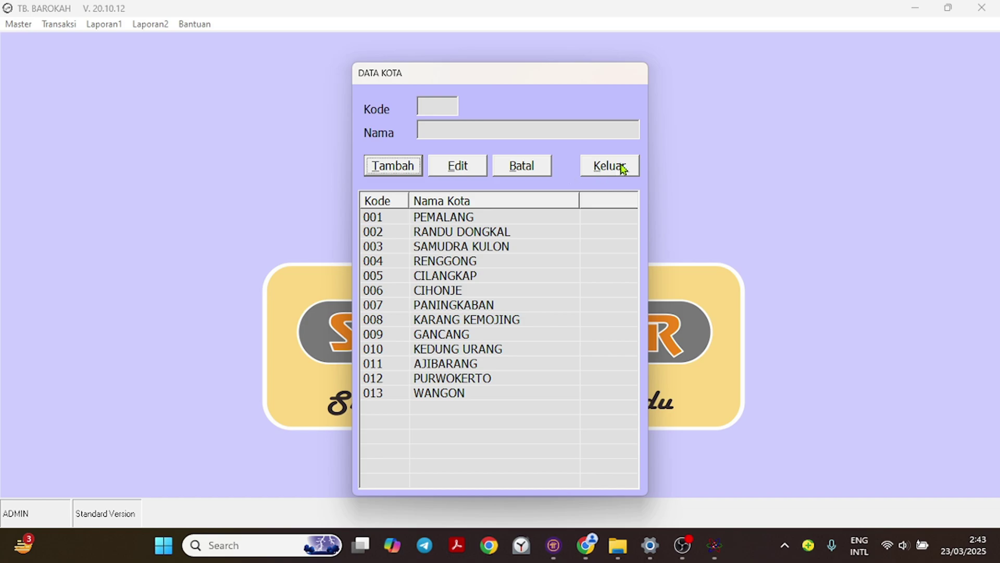
pyautogui.click(447, 251)
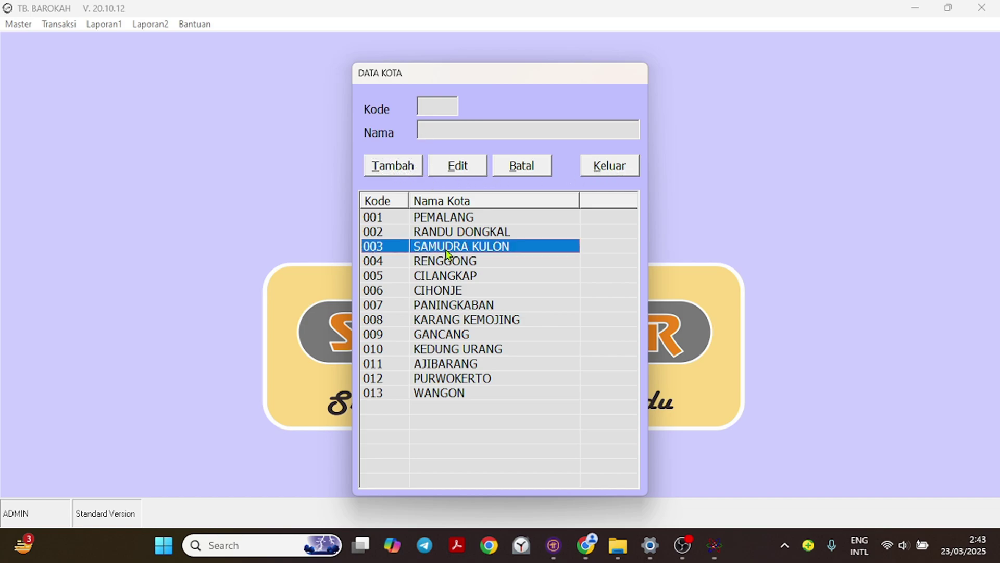
pyautogui.doubleClick(447, 251)
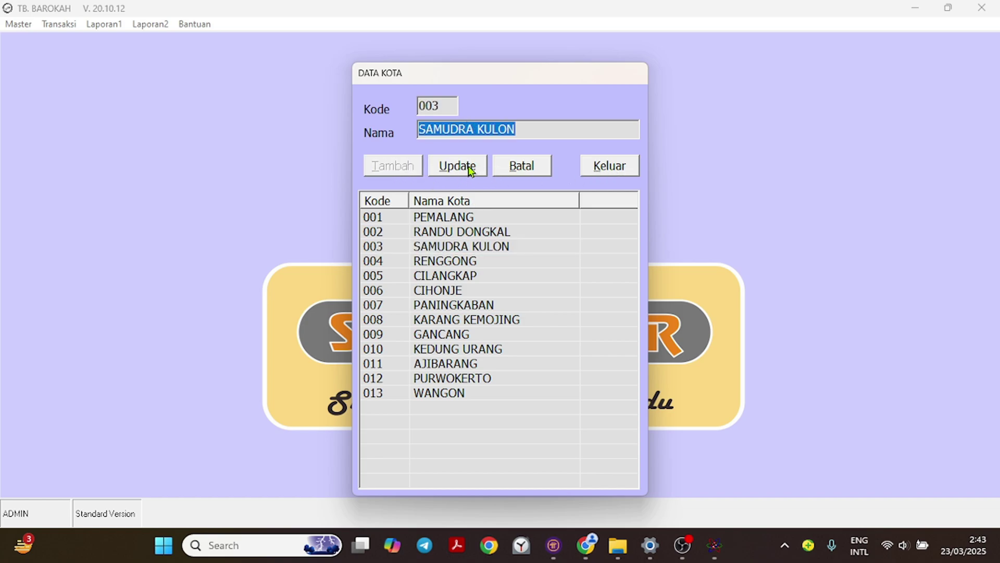
pyautogui.click(520, 164)
pyautogui.doubleClick(441, 341)
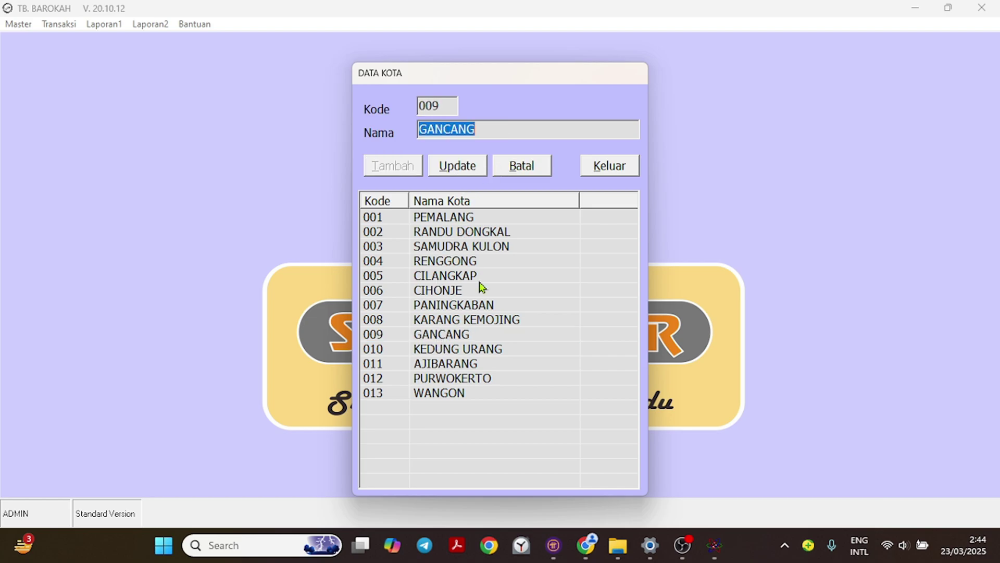
pyautogui.click(521, 167)
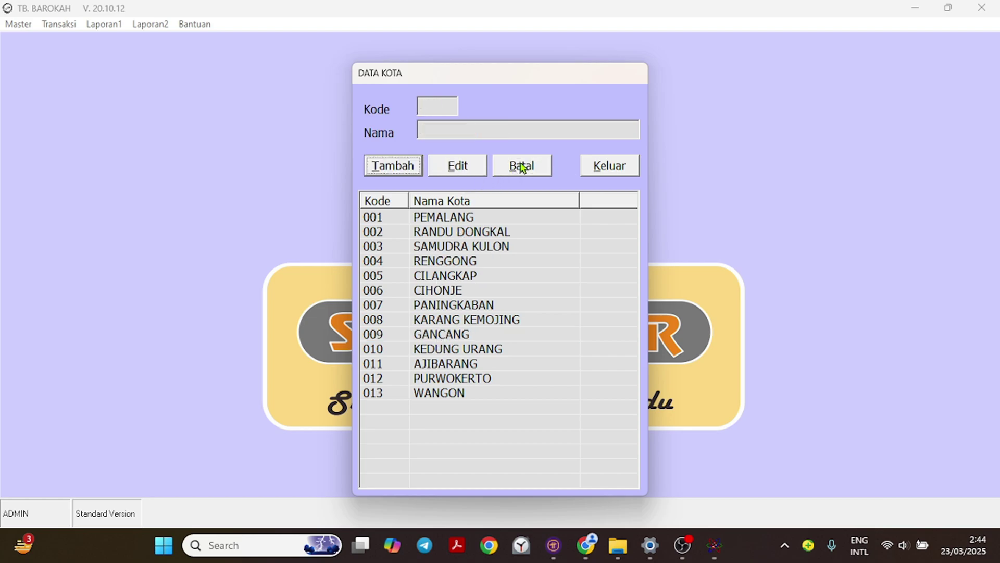
# Close the city data window and open Master > User > Otoritas User.
pyautogui.click(610, 165)
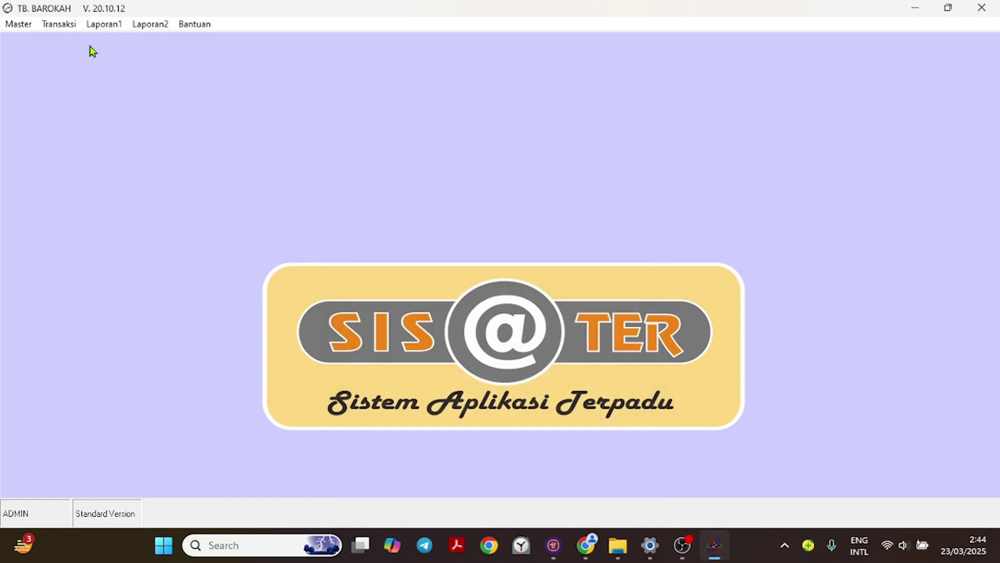
pyautogui.click(19, 24)
pyautogui.moveTo(73, 133)
pyautogui.moveTo(78, 153)
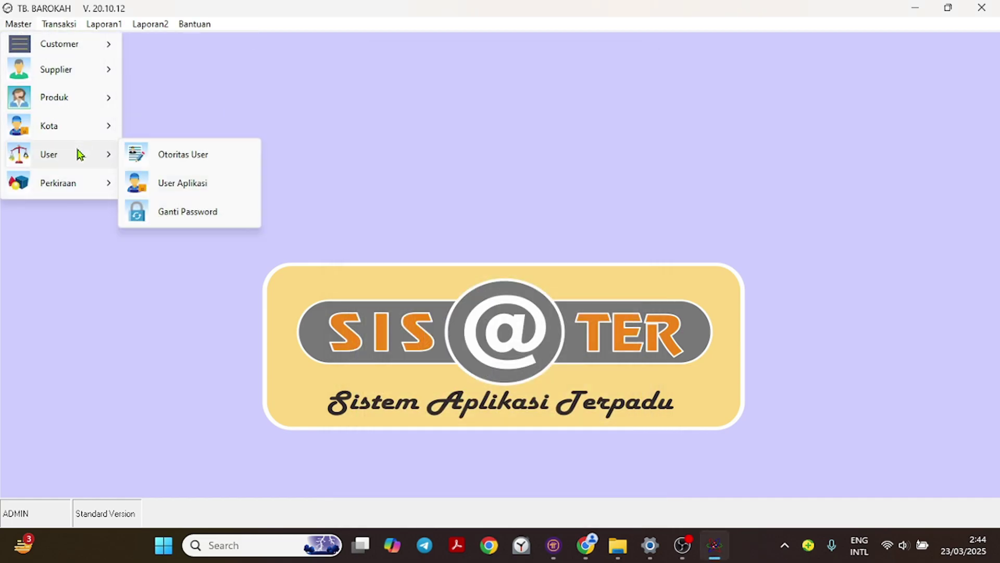
pyautogui.click(199, 155)
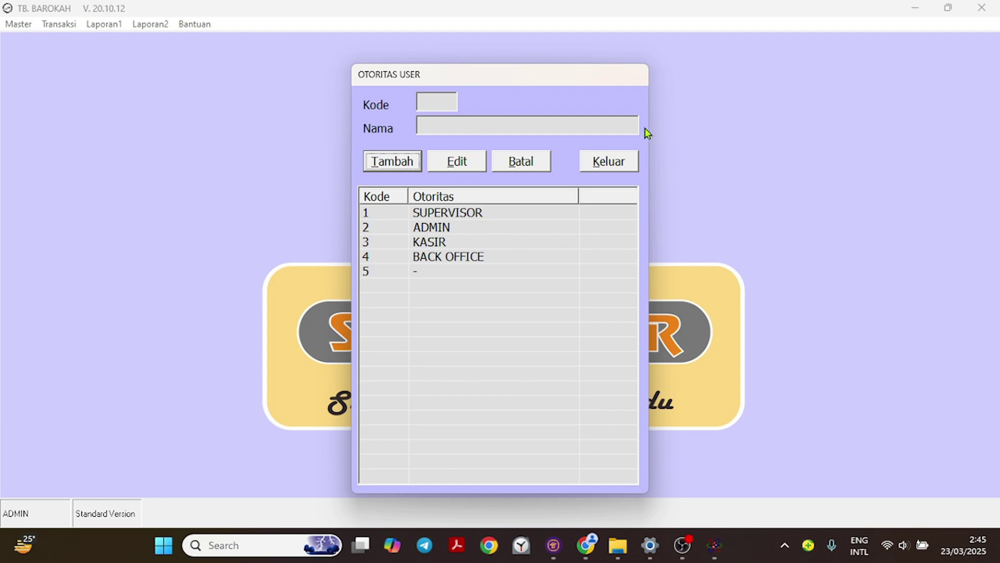
# Close the user authority list and open Master > User > User Aplikasi.
pyautogui.click(607, 161)
pyautogui.click(19, 24)
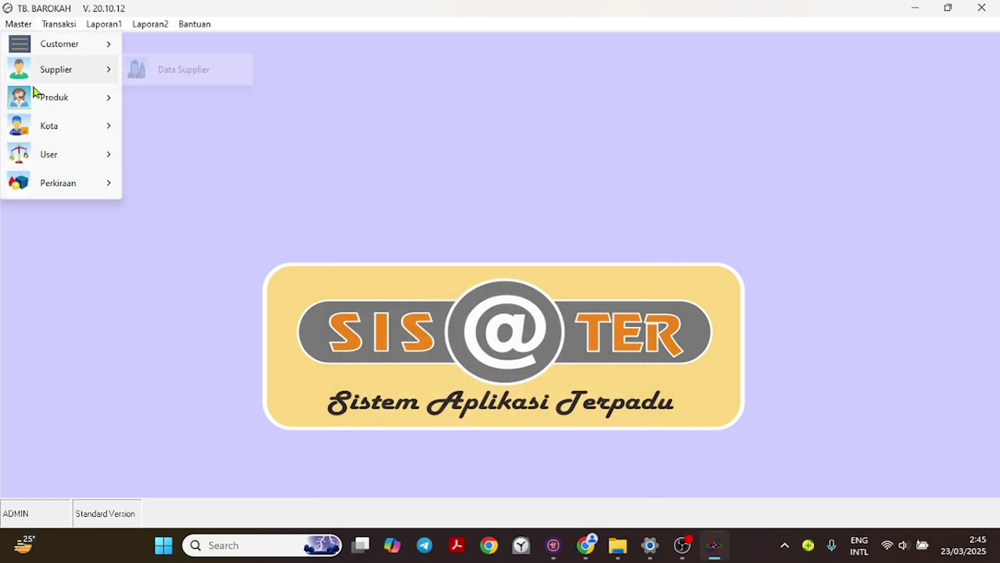
pyautogui.moveTo(69, 147)
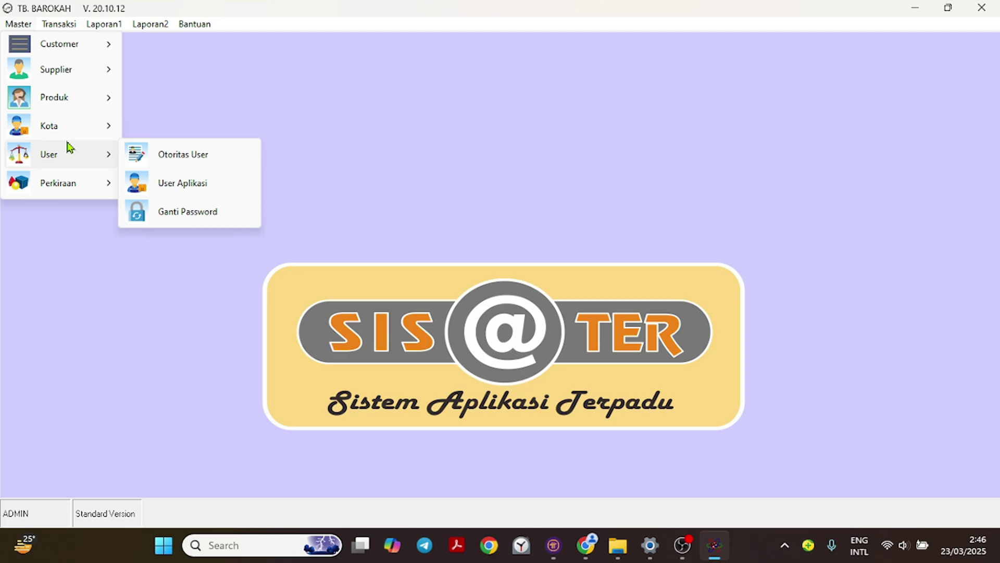
pyautogui.click(207, 186)
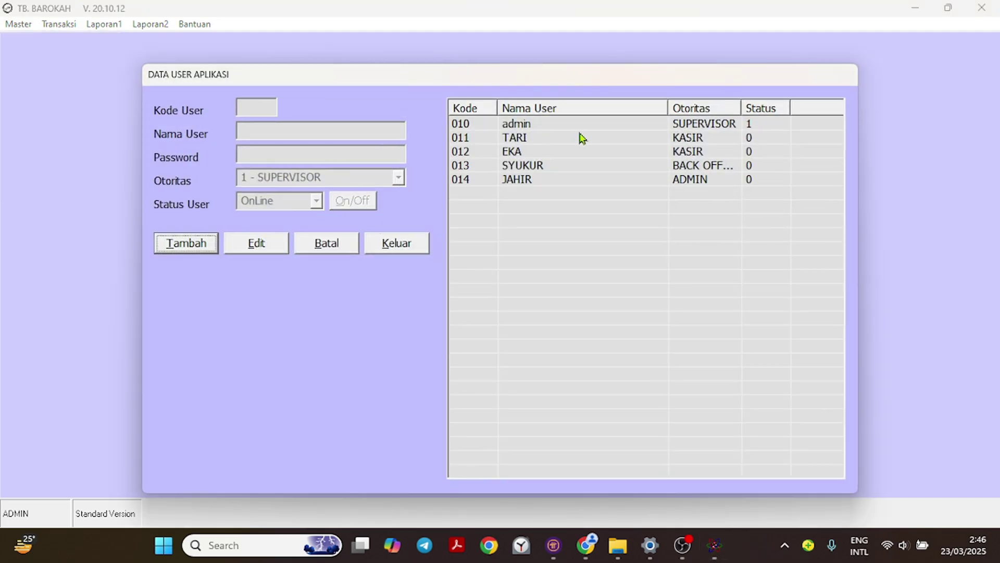
# Load existing users into the form, setting one user's authority to 1 - SUPERVISOR.
pyautogui.click(520, 151)
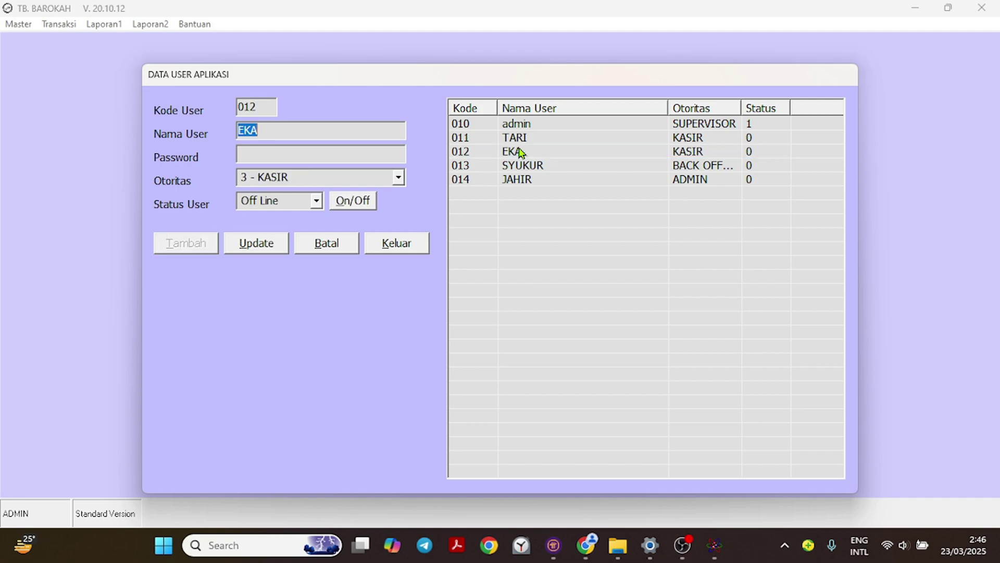
pyautogui.click(398, 178)
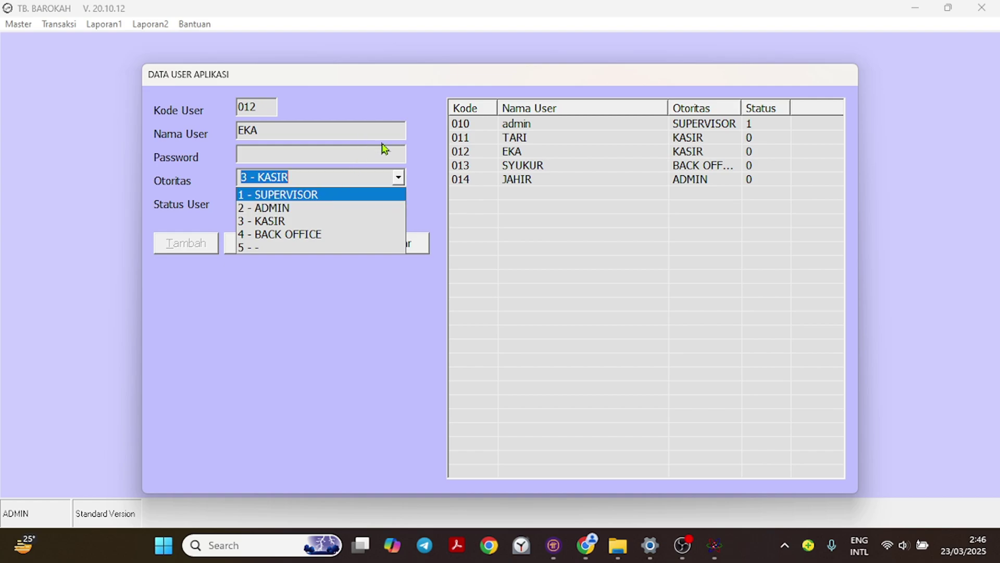
pyautogui.click(529, 174)
pyautogui.click(530, 173)
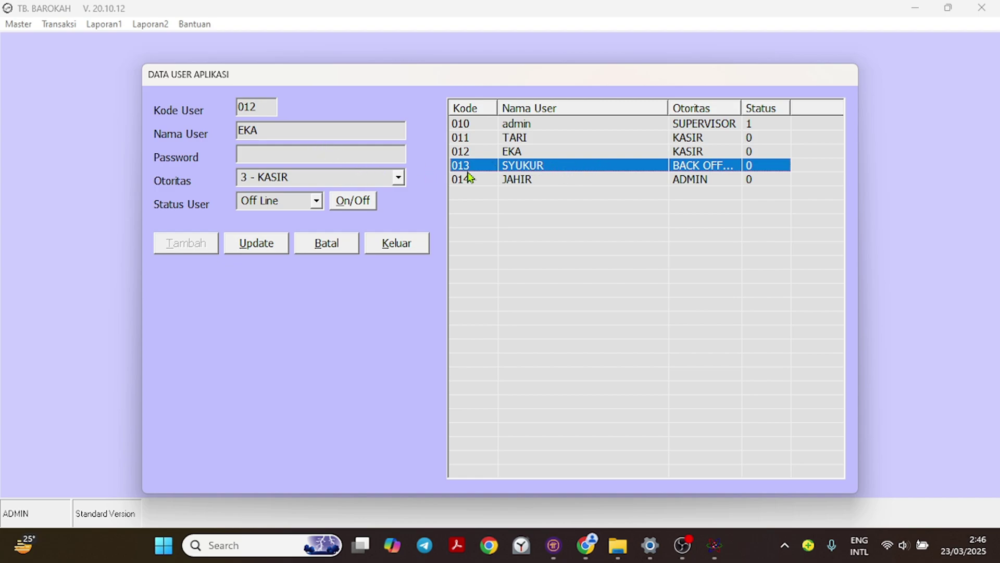
pyautogui.click(402, 180)
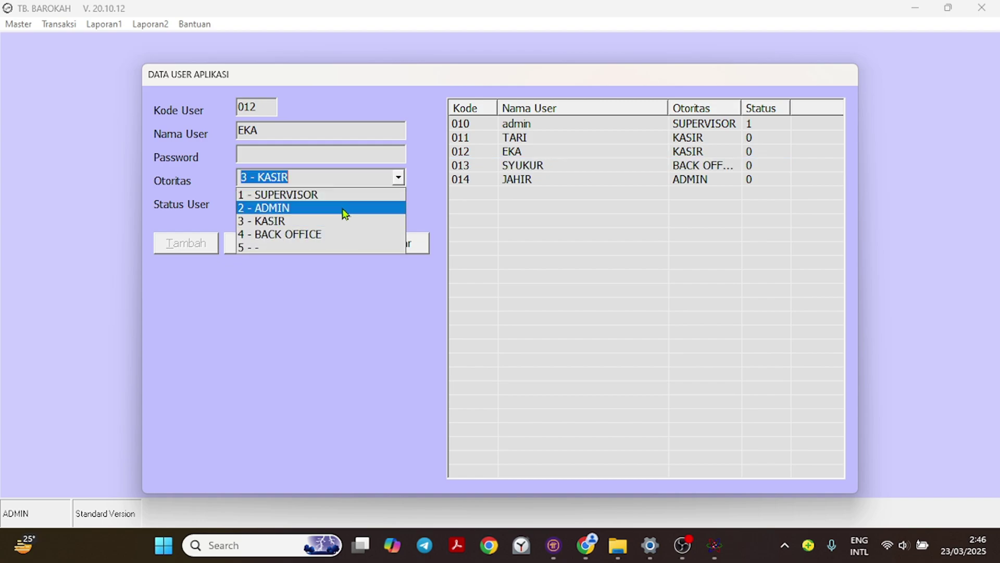
pyautogui.click(351, 194)
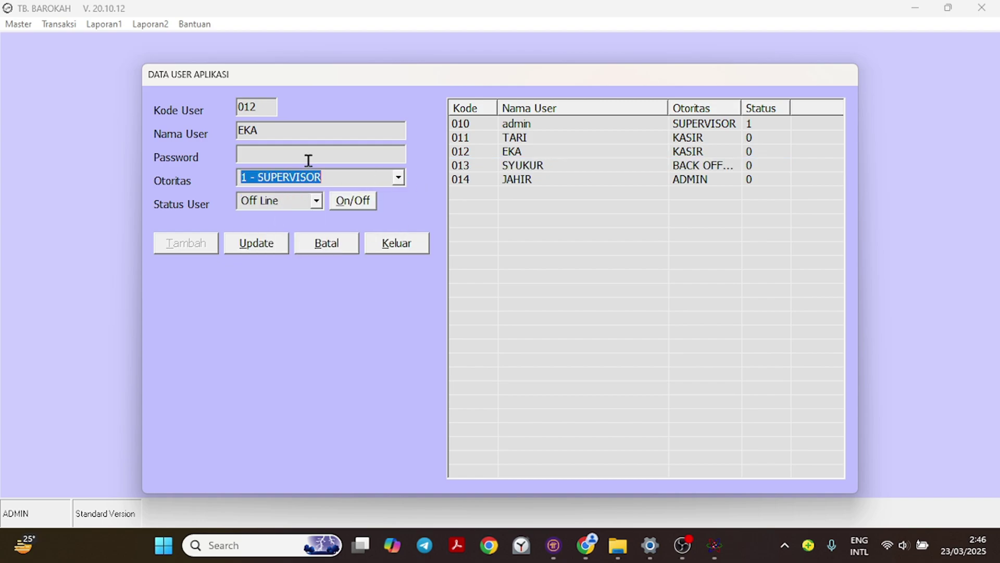
pyautogui.click(293, 154)
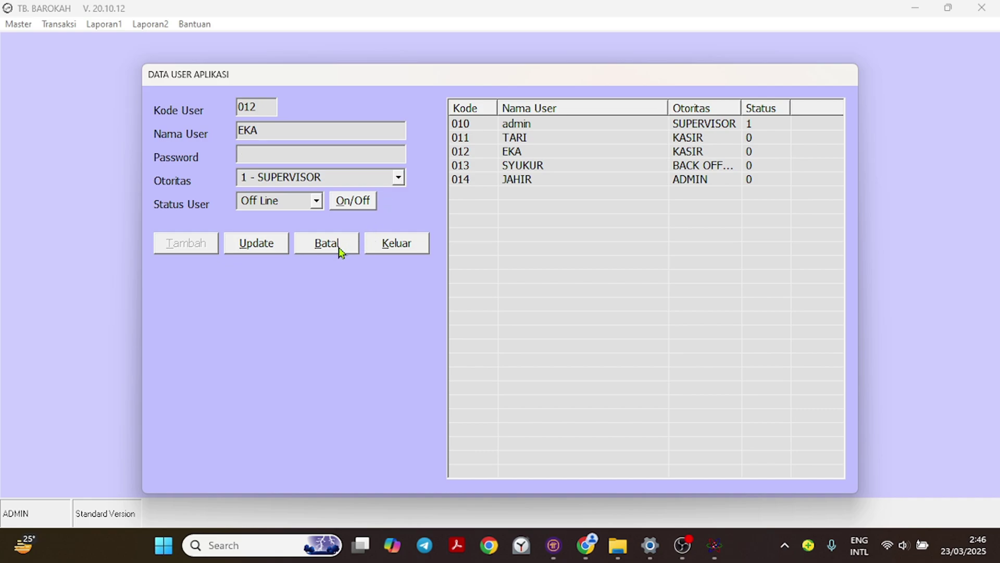
pyautogui.click(528, 168)
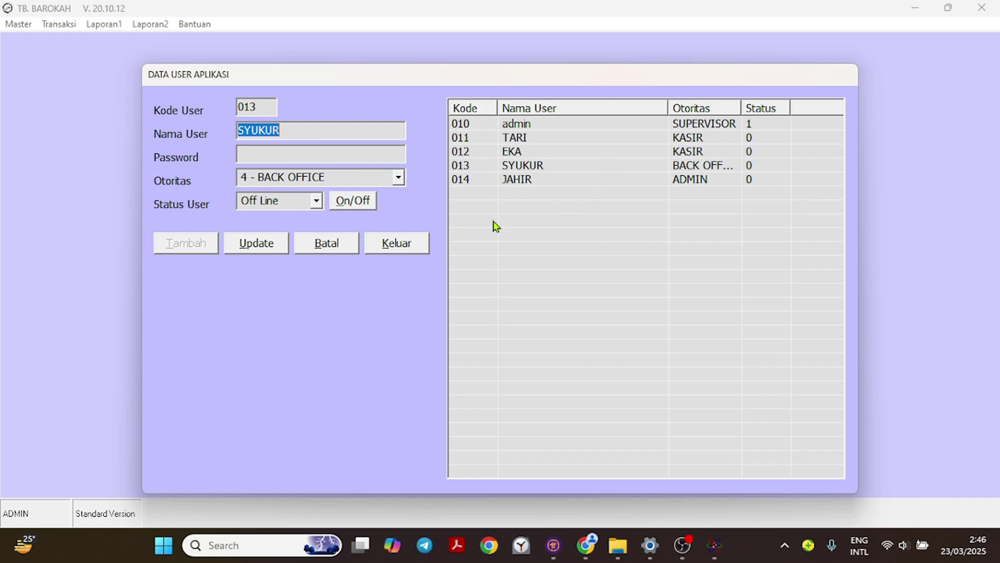
# Cancel the pending user edit with Batal so the form is empty.
pyautogui.click(324, 243)
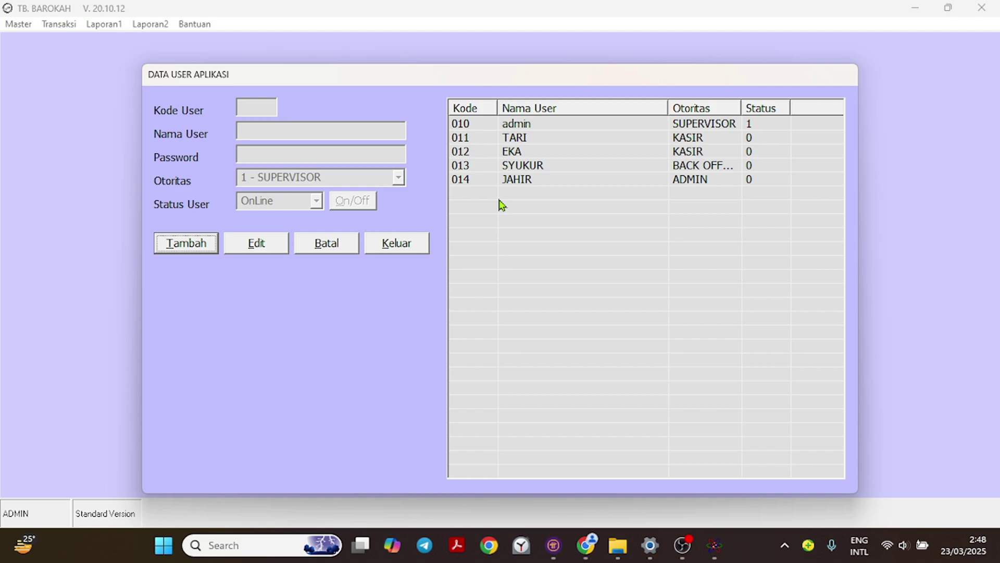
pyautogui.click(407, 244)
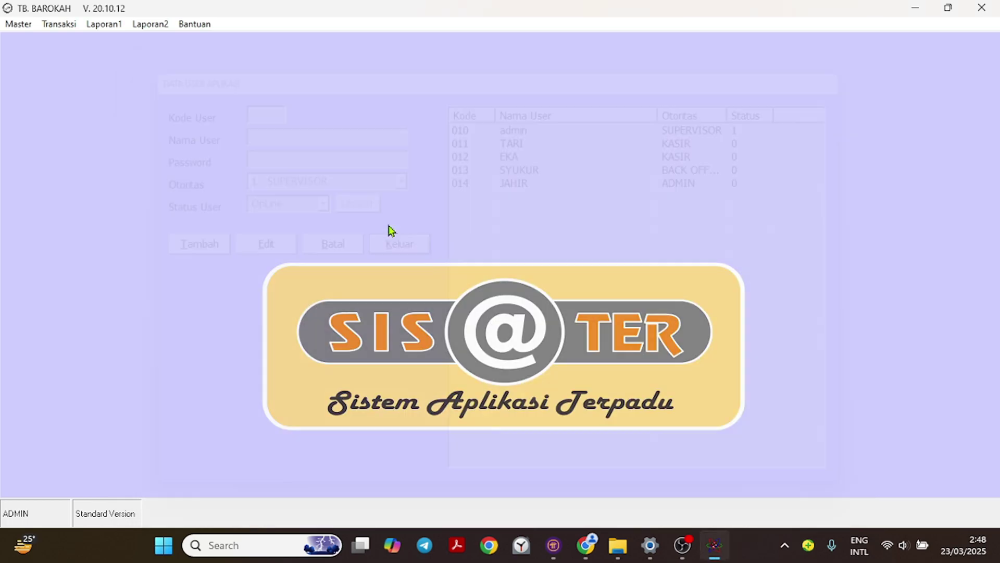
pyautogui.click(20, 24)
pyautogui.moveTo(66, 135)
pyautogui.moveTo(67, 157)
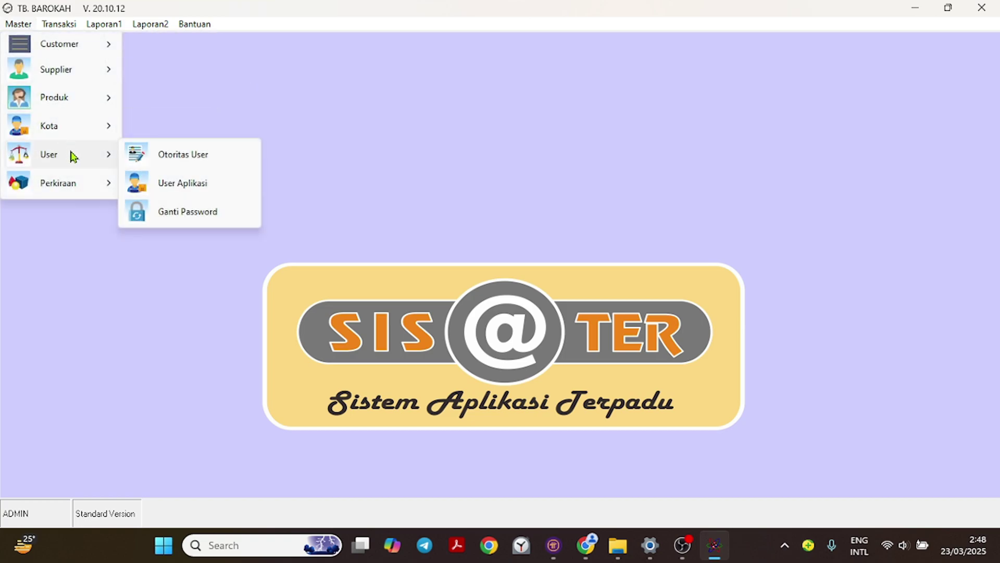
pyautogui.click(183, 210)
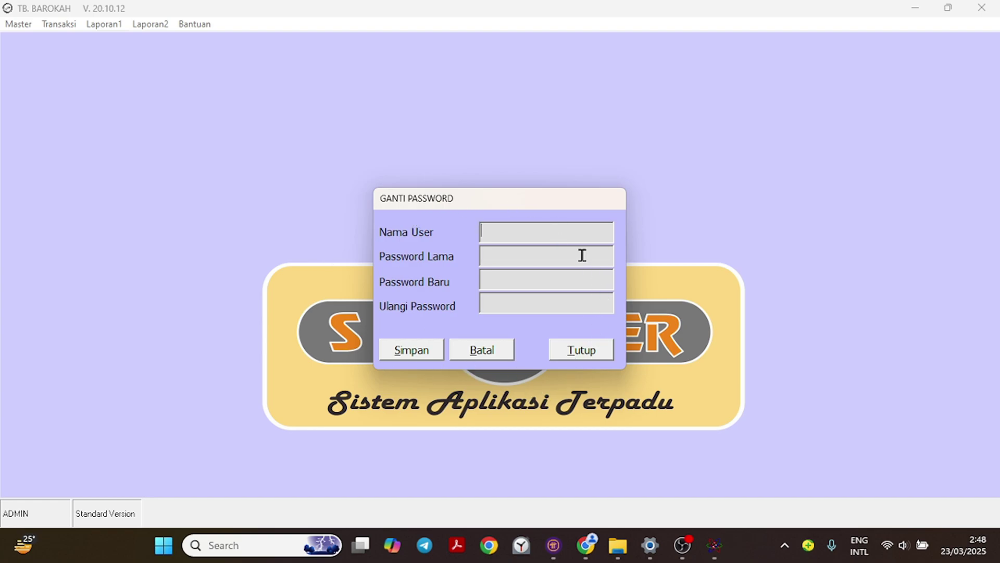
pyautogui.click(592, 352)
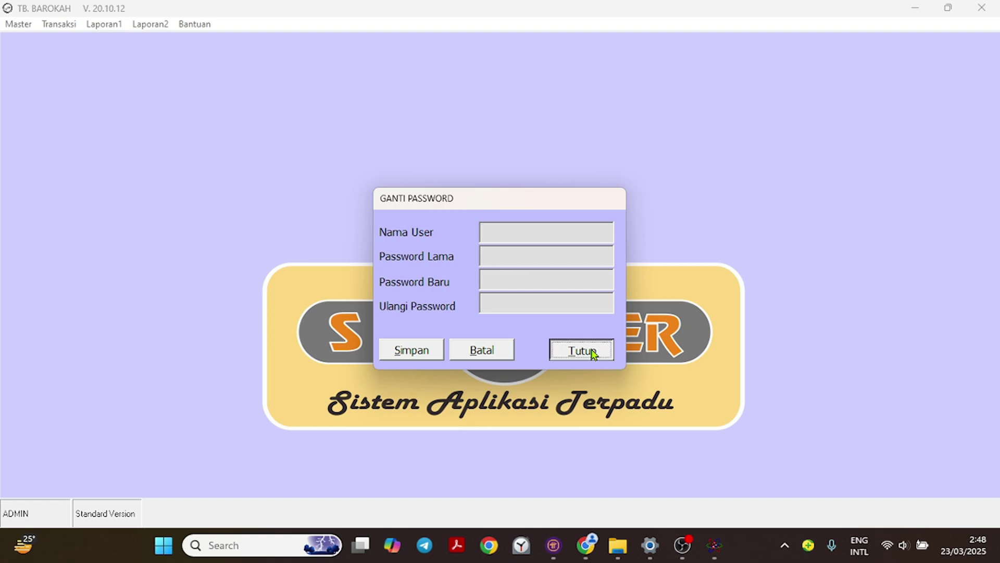
pyautogui.click(19, 26)
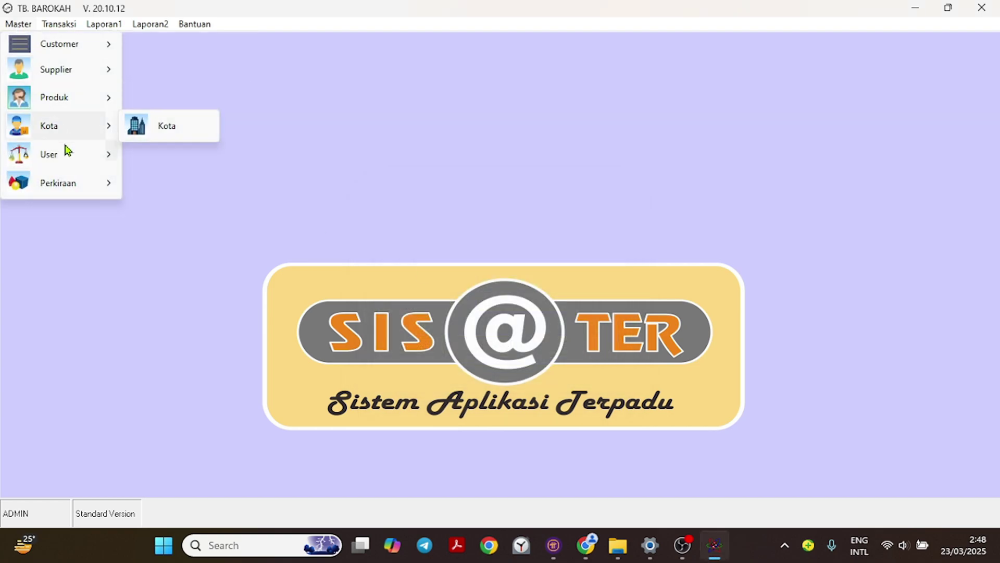
# Open the Perkiraan account list, load the 300 PENDAPATN group, then cancel the edit.
pyautogui.moveTo(68, 156)
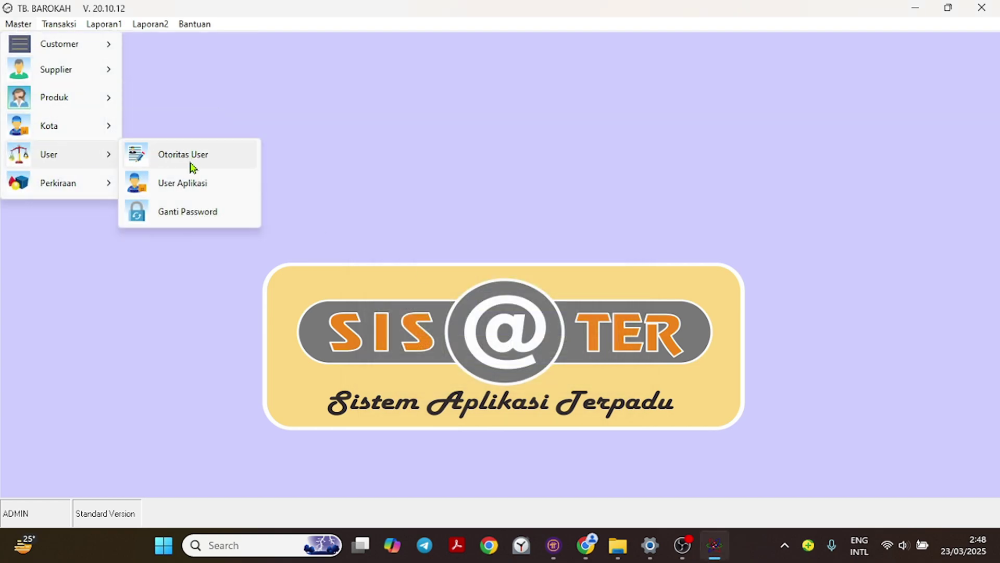
pyautogui.moveTo(61, 180)
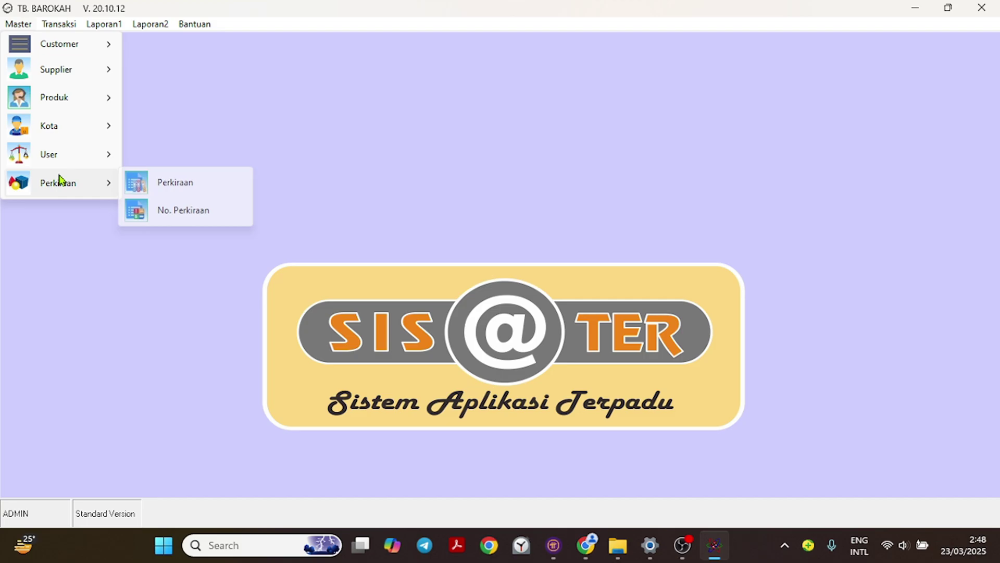
pyautogui.click(196, 183)
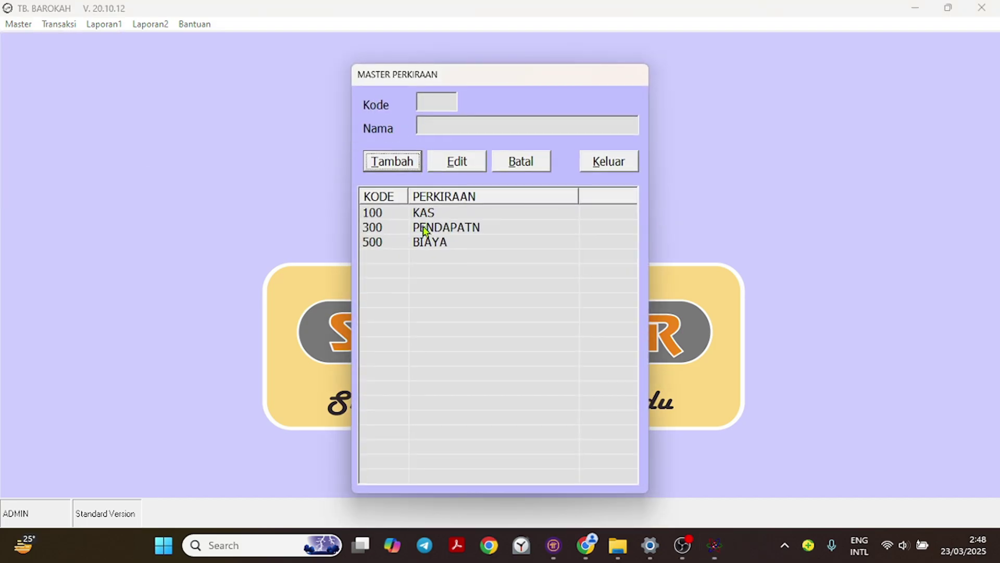
pyautogui.doubleClick(428, 228)
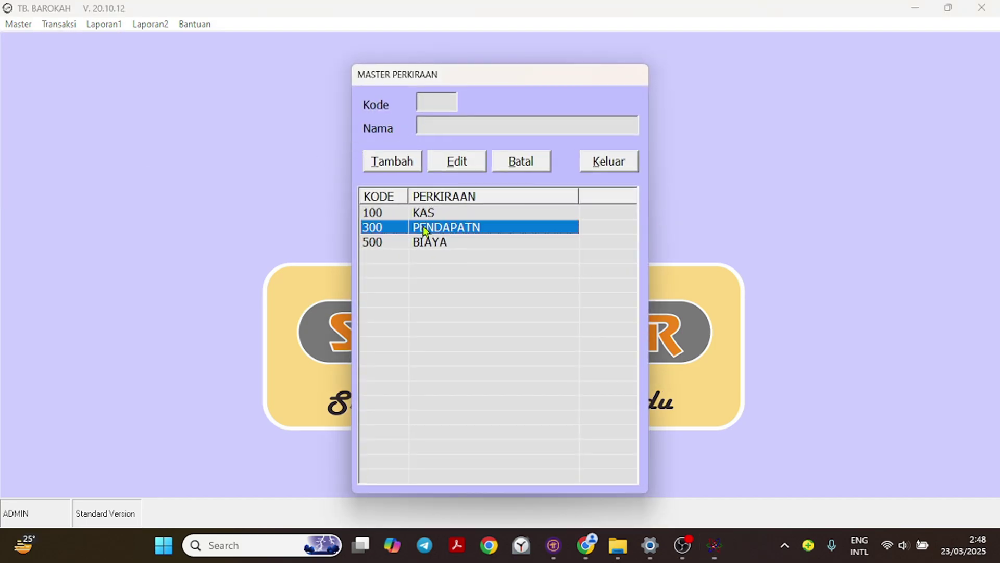
pyautogui.click(511, 160)
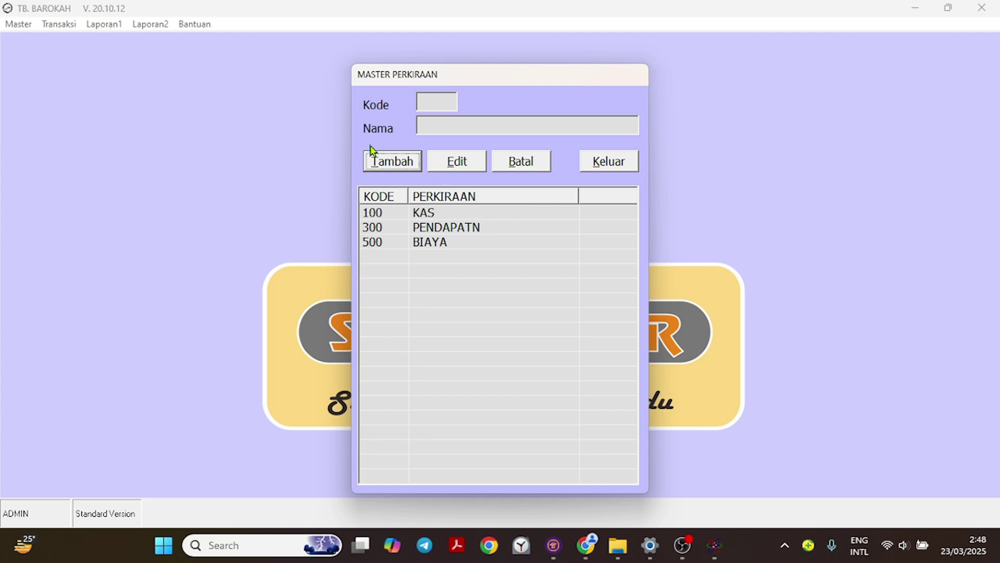
# Add and save a new account group with code 400 and name PEMBELIAN.
pyautogui.click(390, 159)
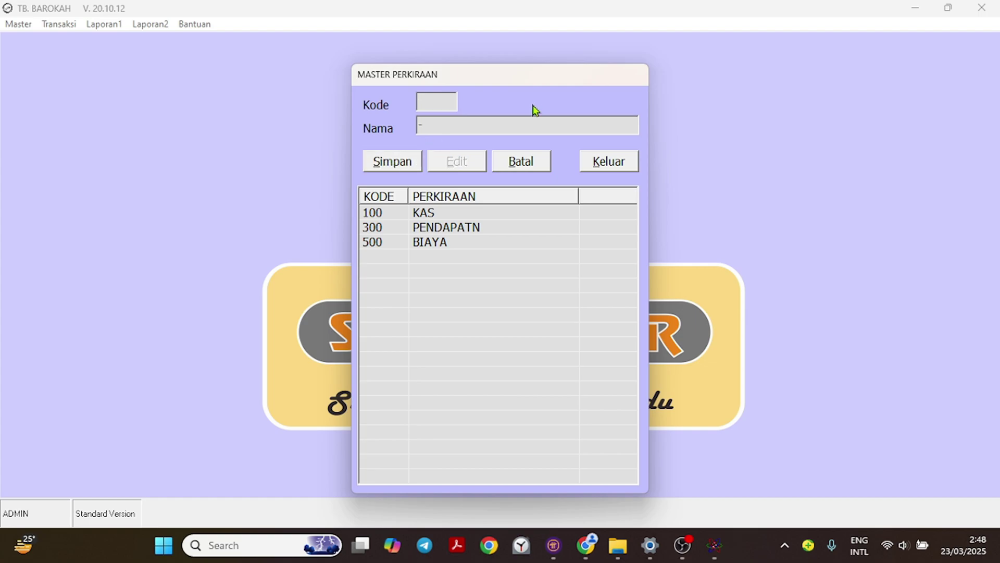
pyautogui.write('400 ')
pyautogui.write('PEMBE')
pyautogui.write('LIAN')
pyautogui.press('Return')
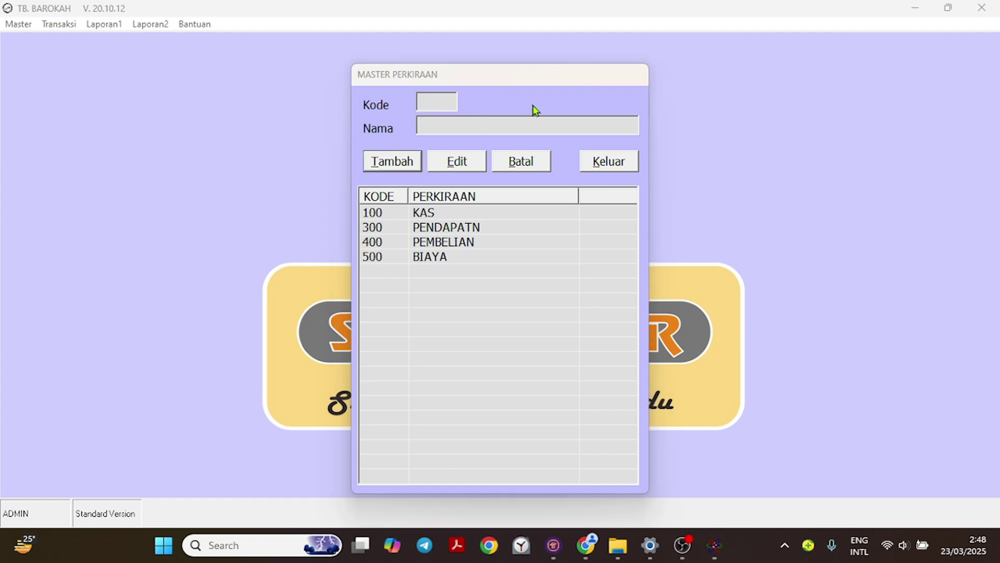
pyautogui.press('Return')
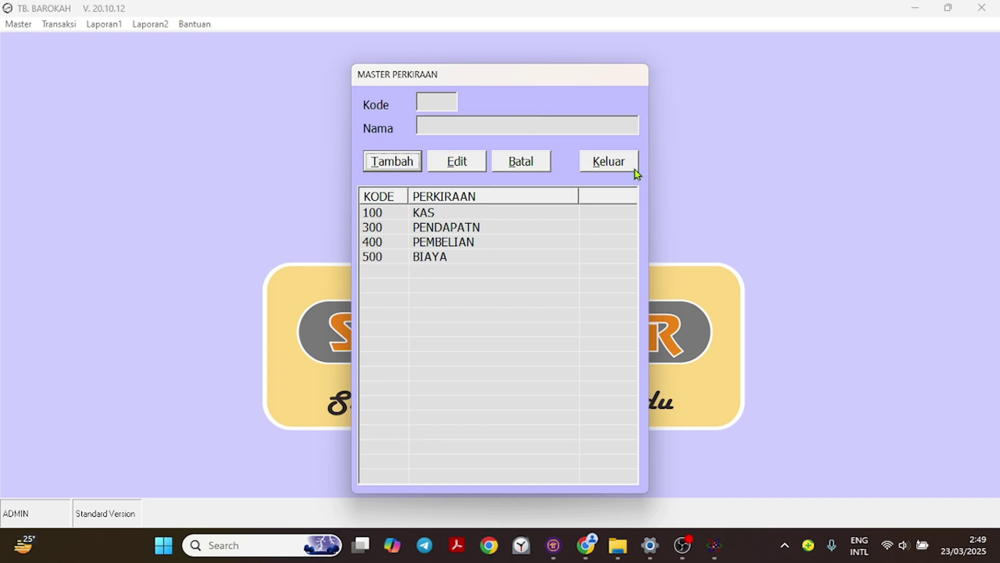
# Close the account group window and open Master > Perkiraan > No. Perkiraan.
pyautogui.click(618, 167)
pyautogui.click(18, 24)
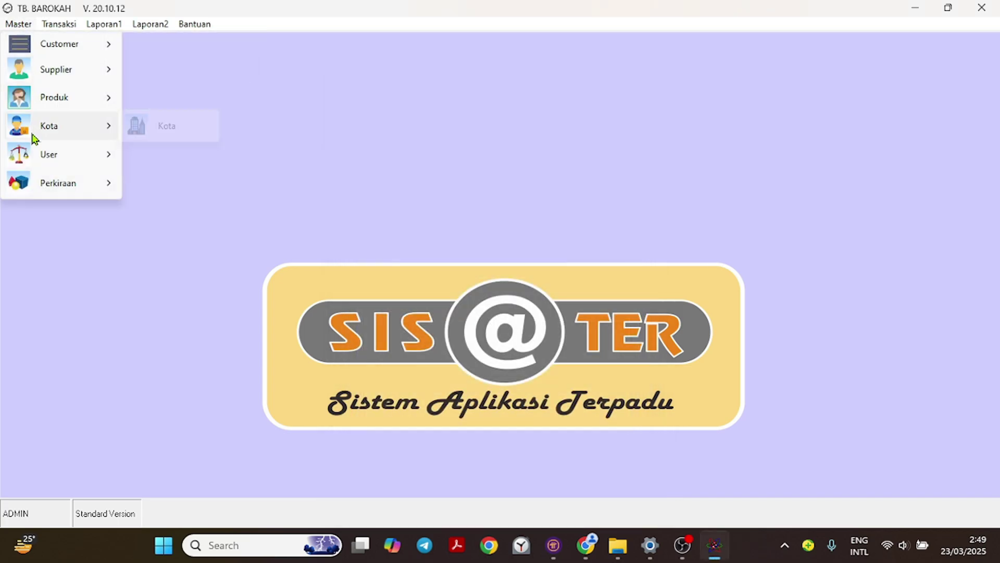
pyautogui.moveTo(66, 183)
pyautogui.click(186, 216)
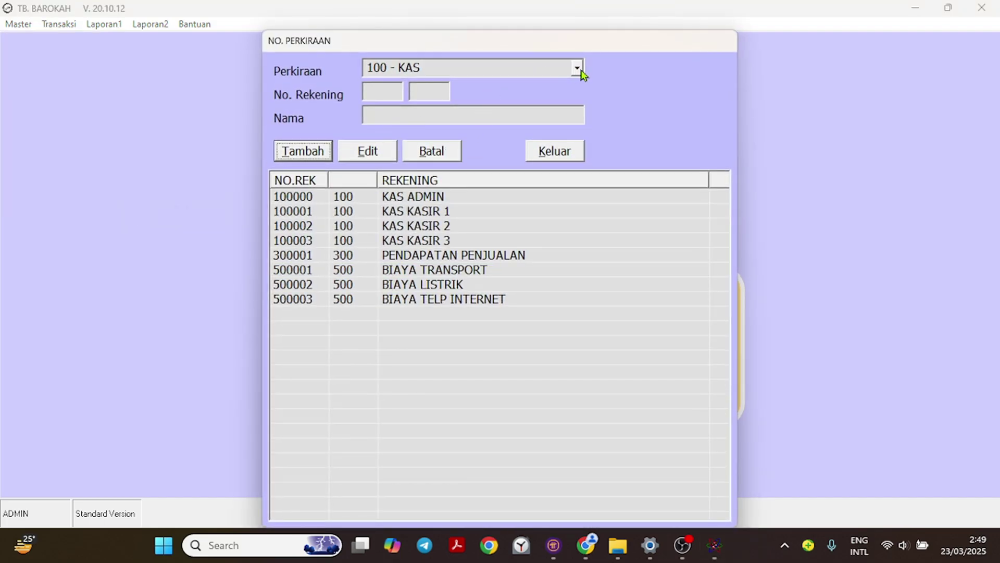
# Add account UANG MAKAN under group 500 - BIAYA, save it, and close the window.
pyautogui.click(577, 68)
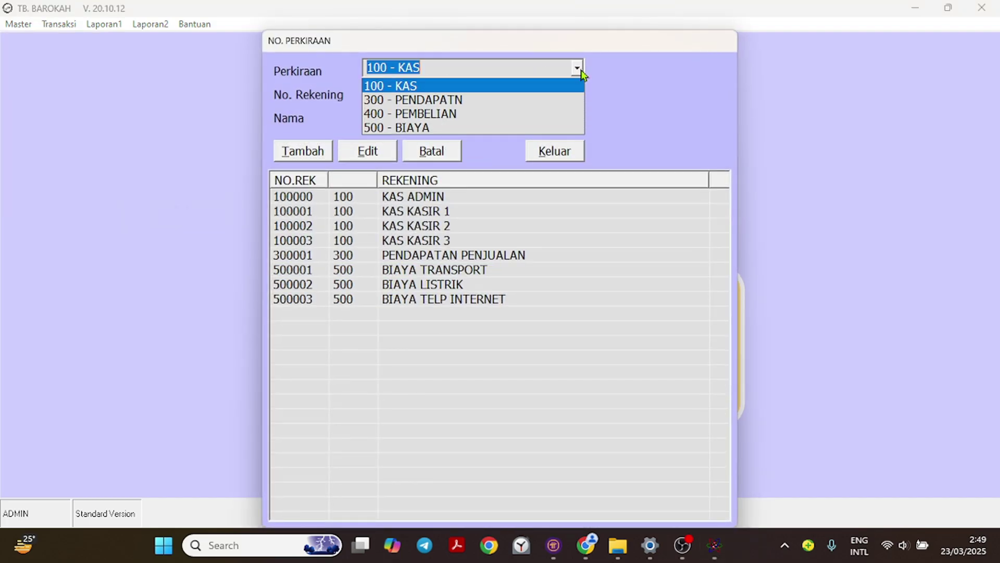
pyautogui.click(449, 128)
pyautogui.click(304, 151)
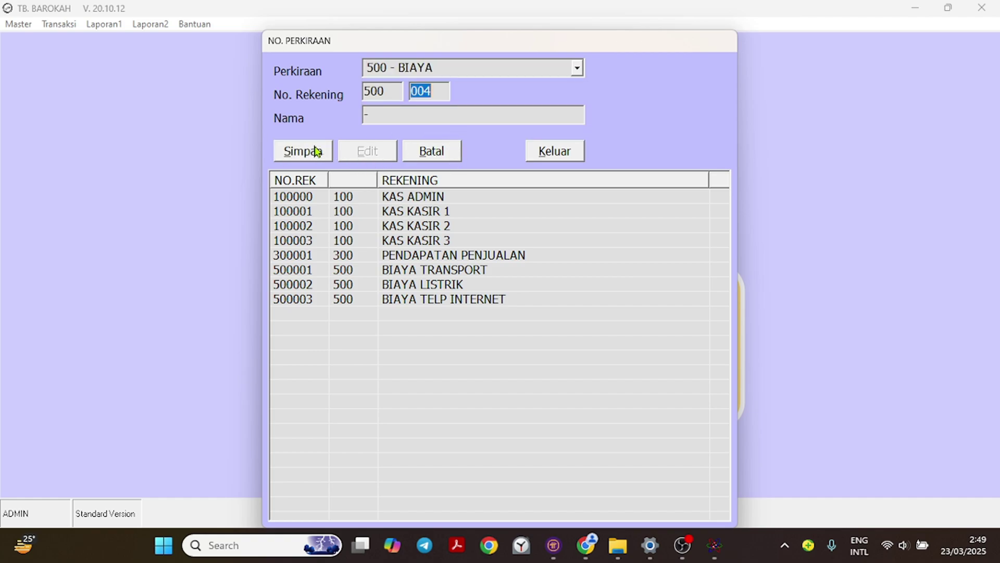
pyautogui.press('Tab')
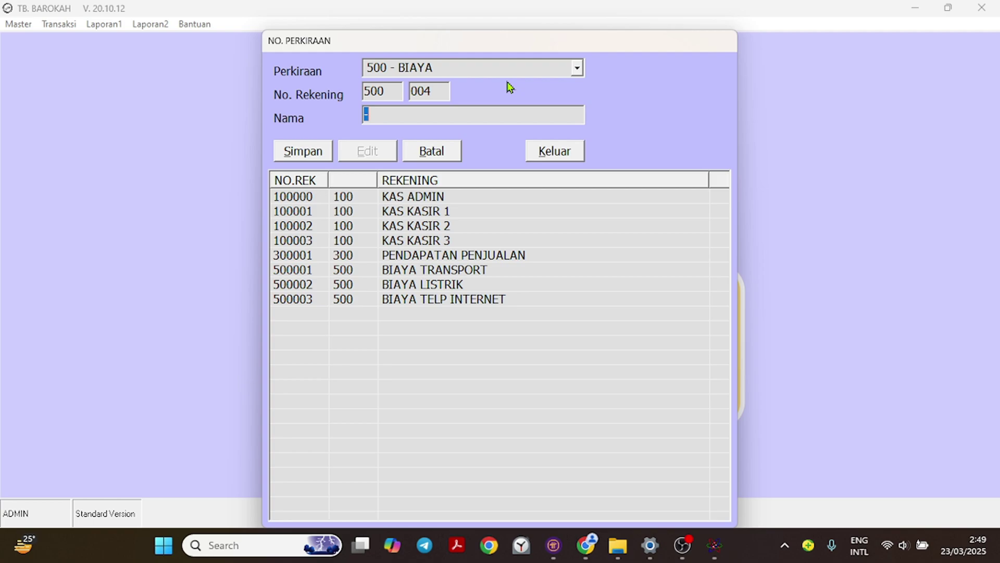
pyautogui.write('UANG MAKAN')
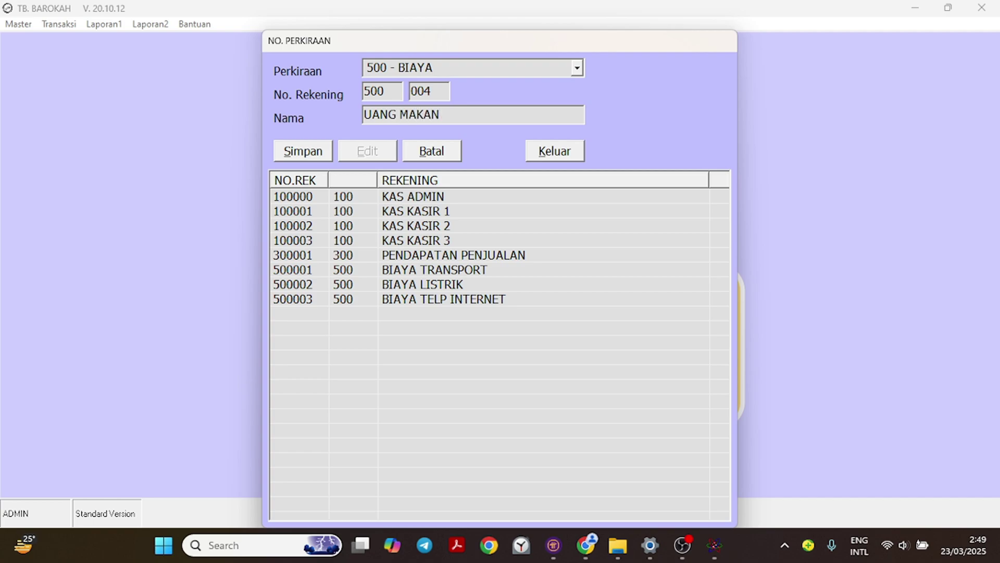
pyautogui.press('Return')
pyautogui.press('Return')
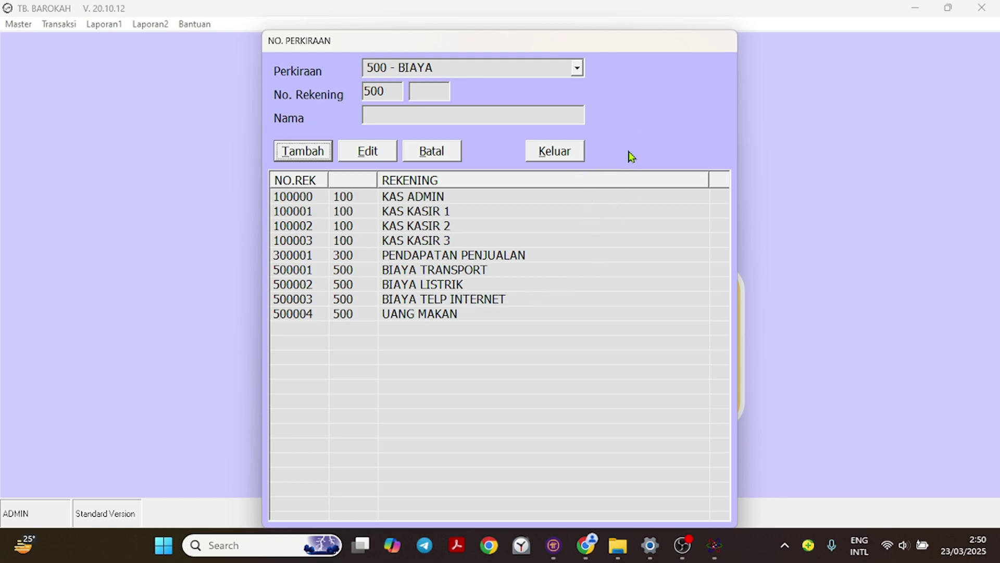
pyautogui.click(556, 151)
# Browse the Master menu's Customer, Kota and Produk submenus.
pyautogui.click(21, 26)
pyautogui.moveTo(73, 155)
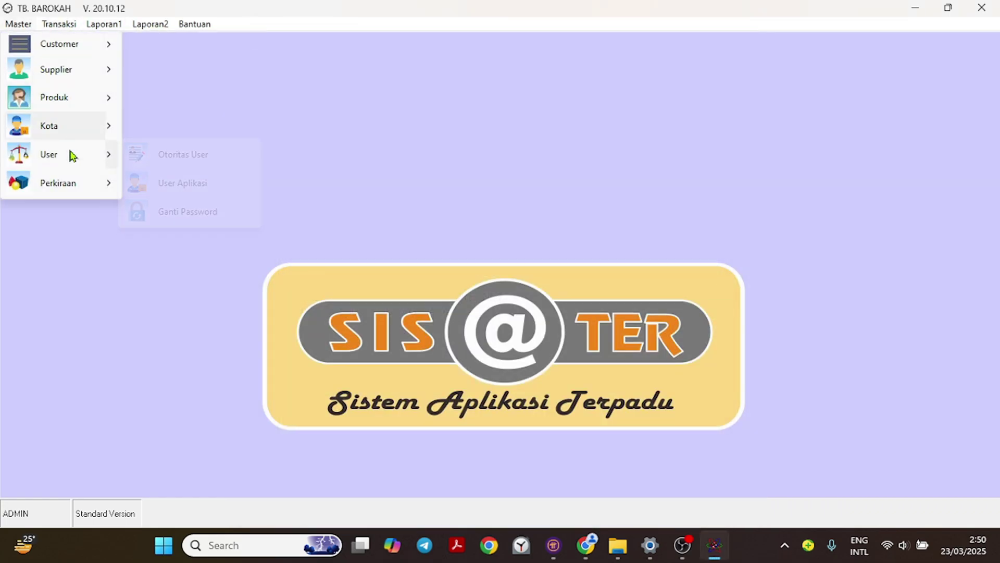
pyautogui.moveTo(71, 183)
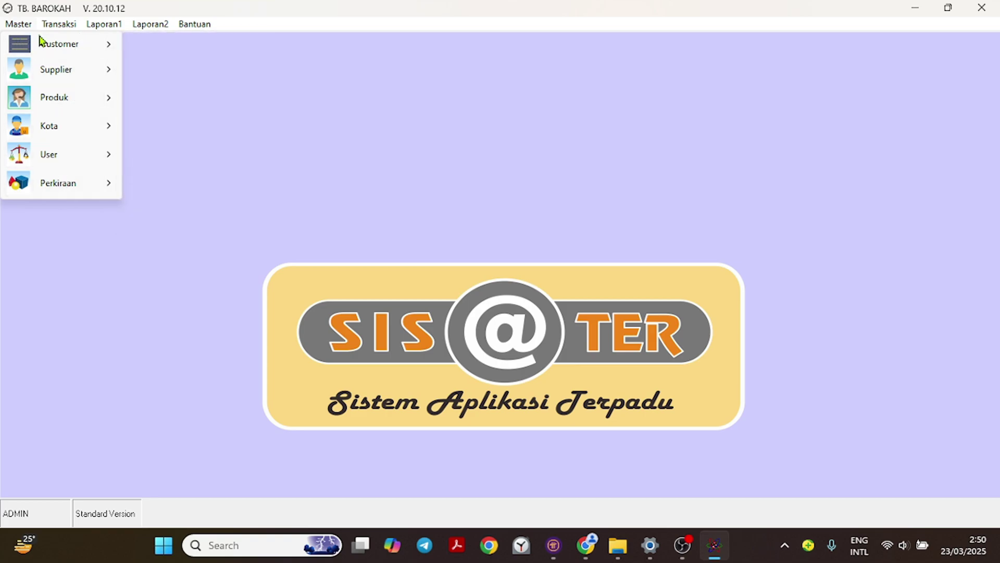
pyautogui.moveTo(43, 49)
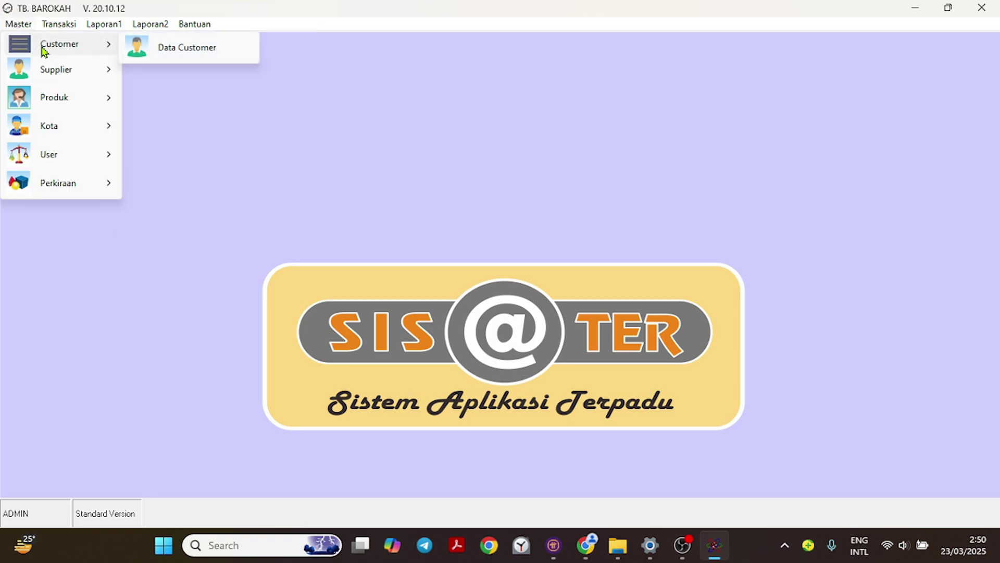
pyautogui.moveTo(84, 78)
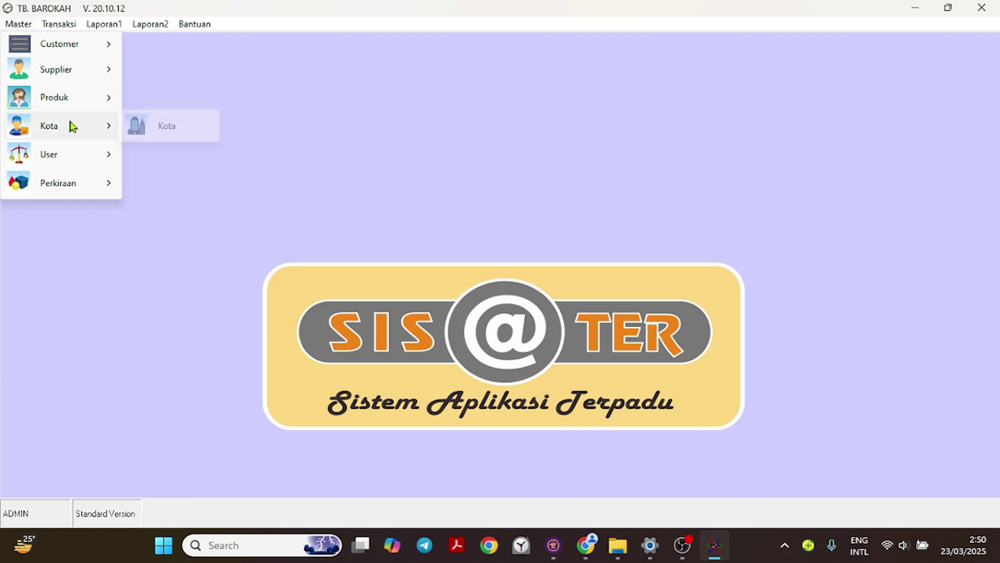
pyautogui.moveTo(64, 161)
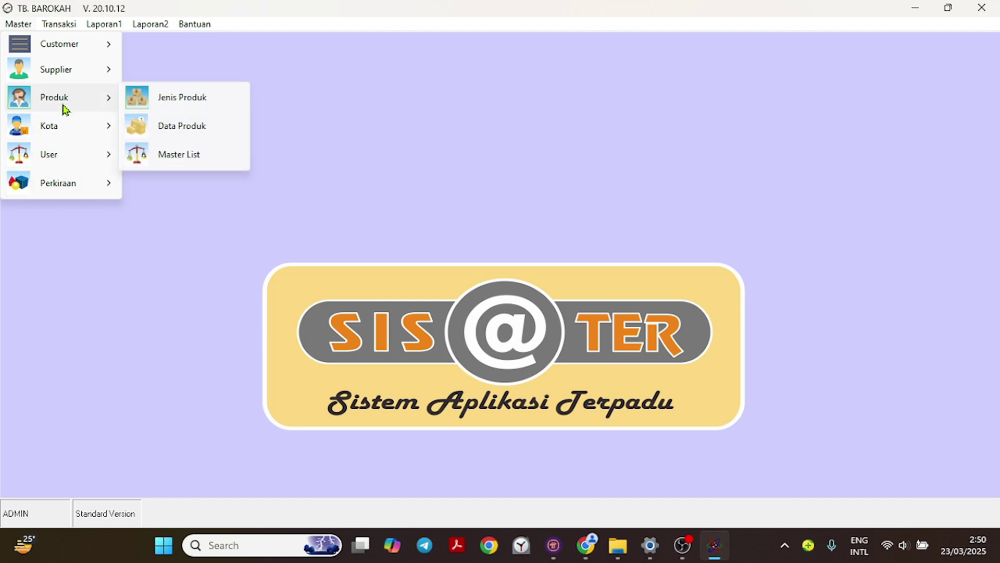